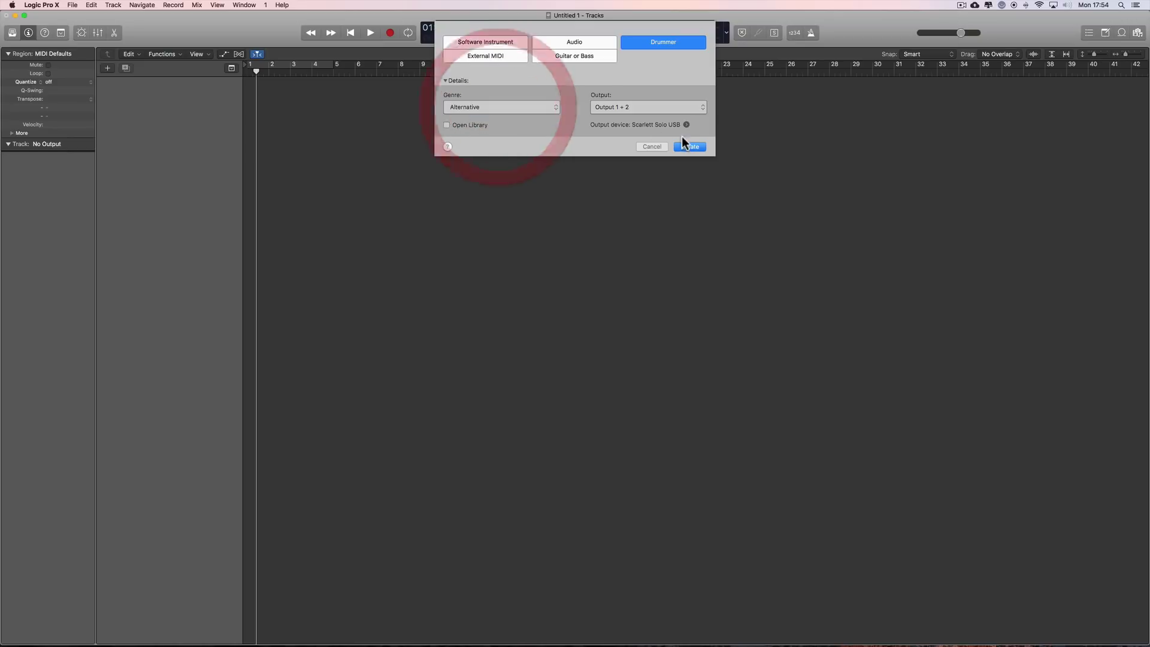
Step: Create an Alternative Drummer track on Output 1 + 2 and audition it with its volume lowered to about -11.3 dB
{"action": "left_click", "coordinate": [690, 147]}
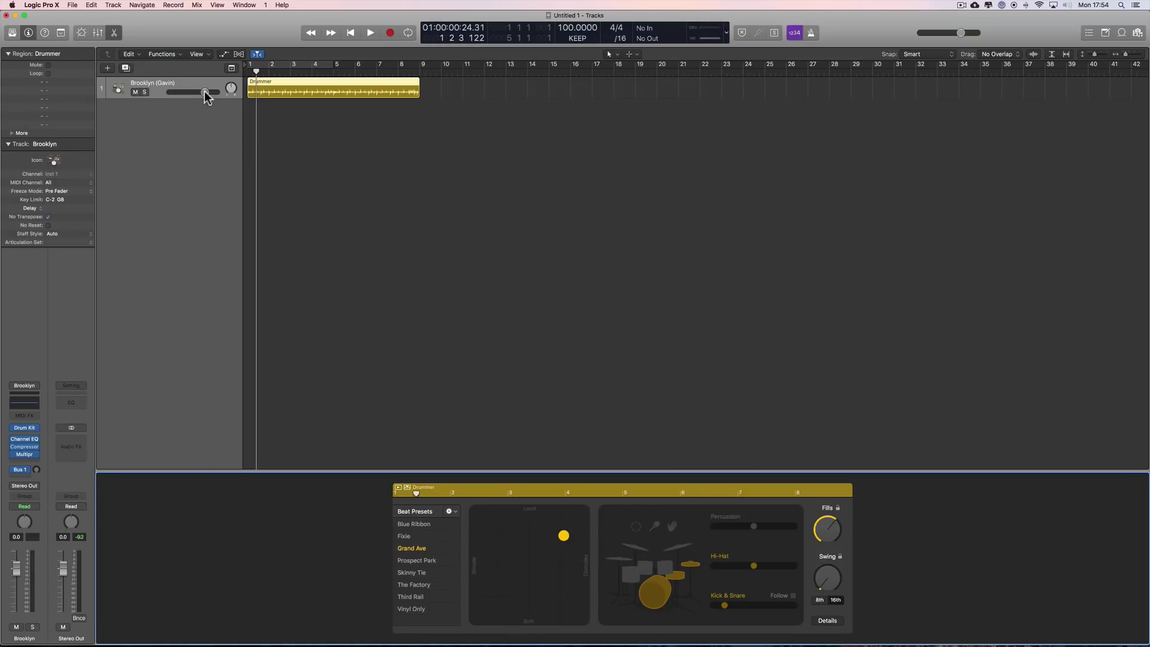
{"action": "left_click_drag", "start_coordinate": [205, 92], "coordinate": [187, 93]}
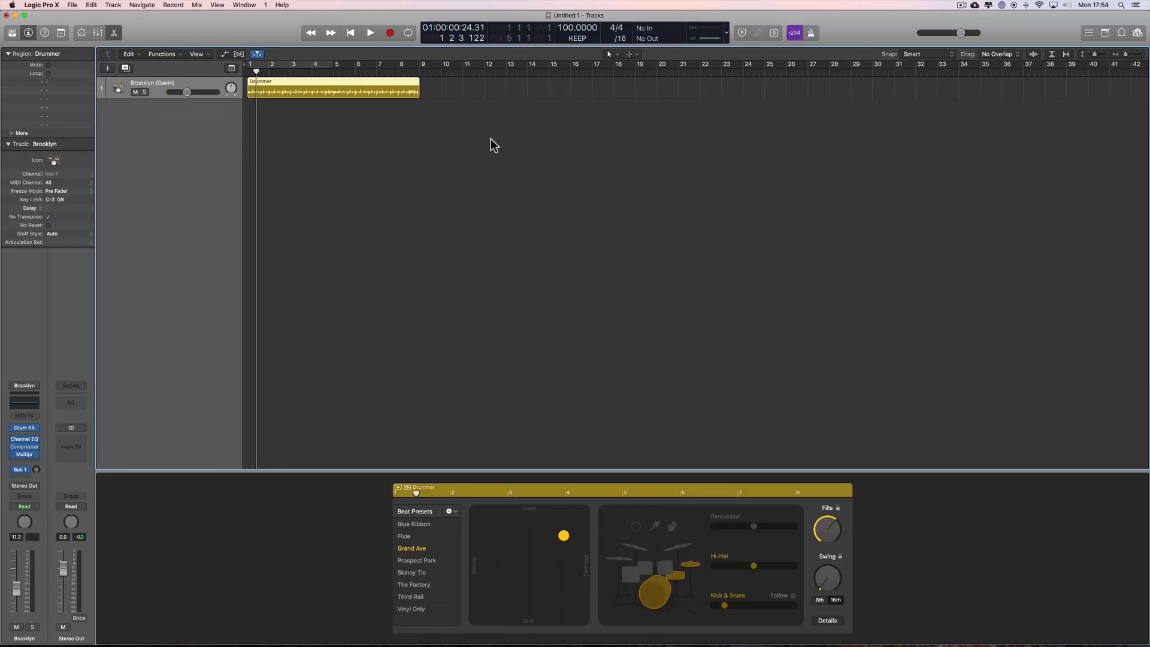
{"action": "key", "text": "space"}
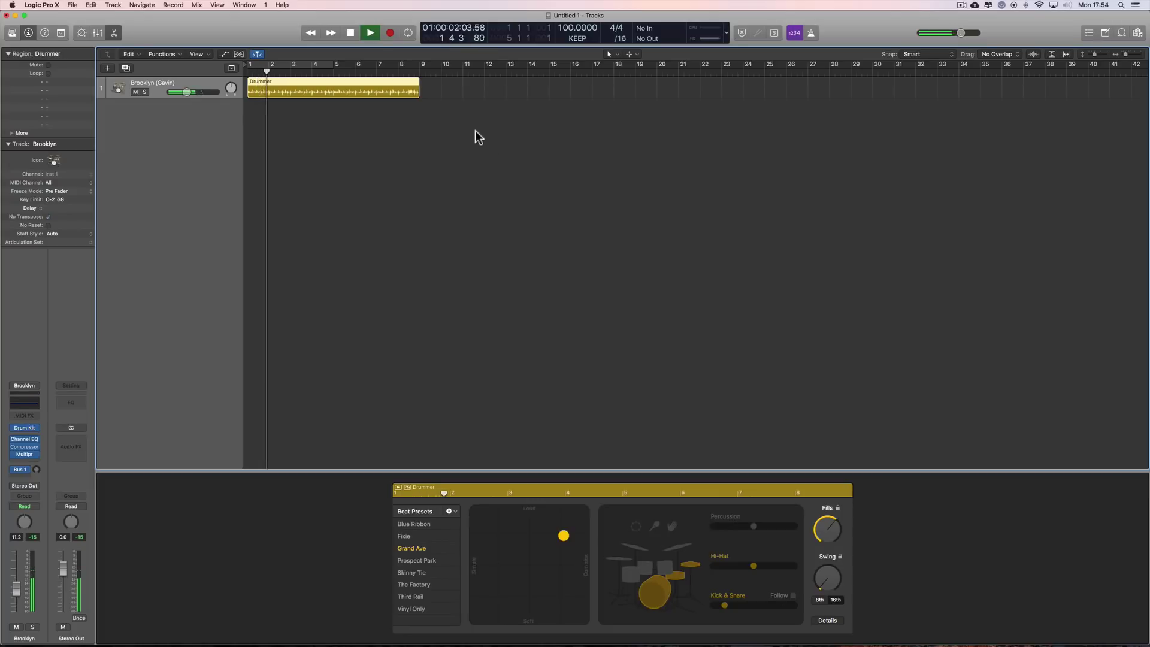
{"action": "key", "text": "space"}
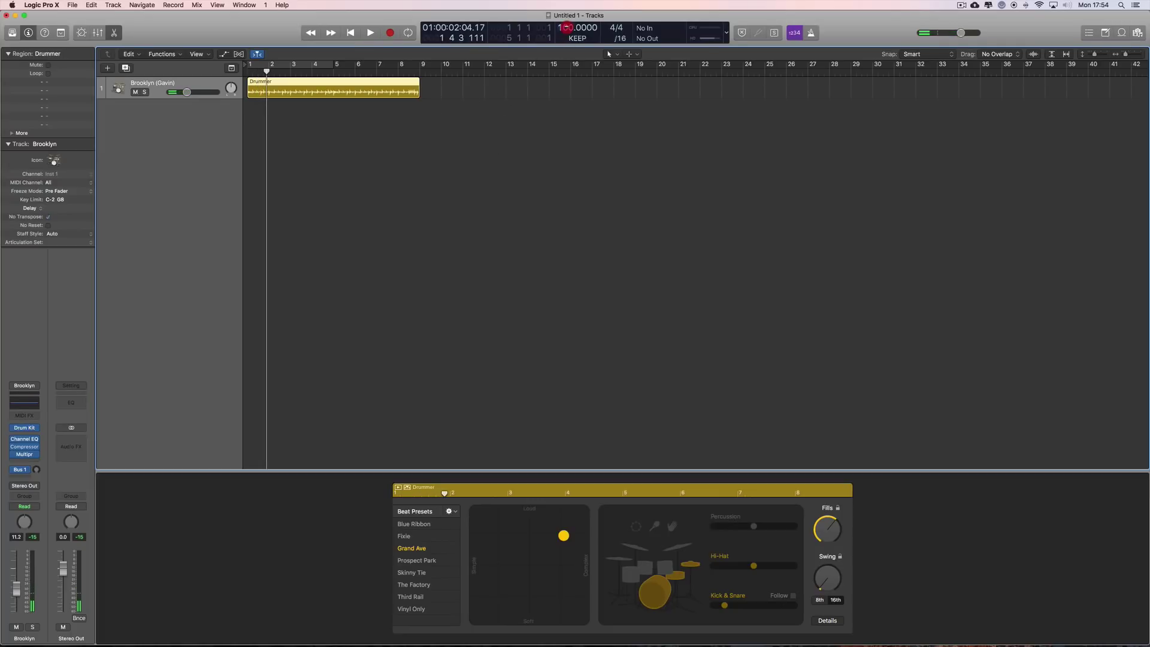
Step: Switch the control bar display to Beats & Time and back to the Custom layout showing tempo and time signature
{"action": "left_click", "coordinate": [568, 28]}
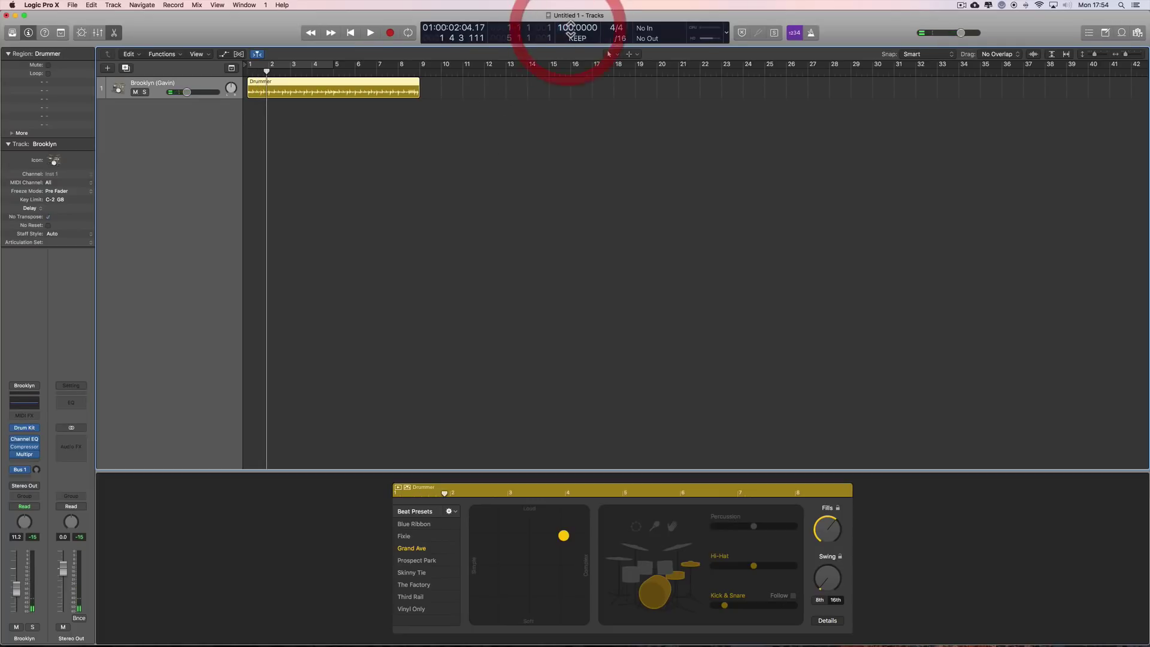
{"action": "left_click", "coordinate": [726, 33]}
{"action": "left_click", "coordinate": [790, 21]}
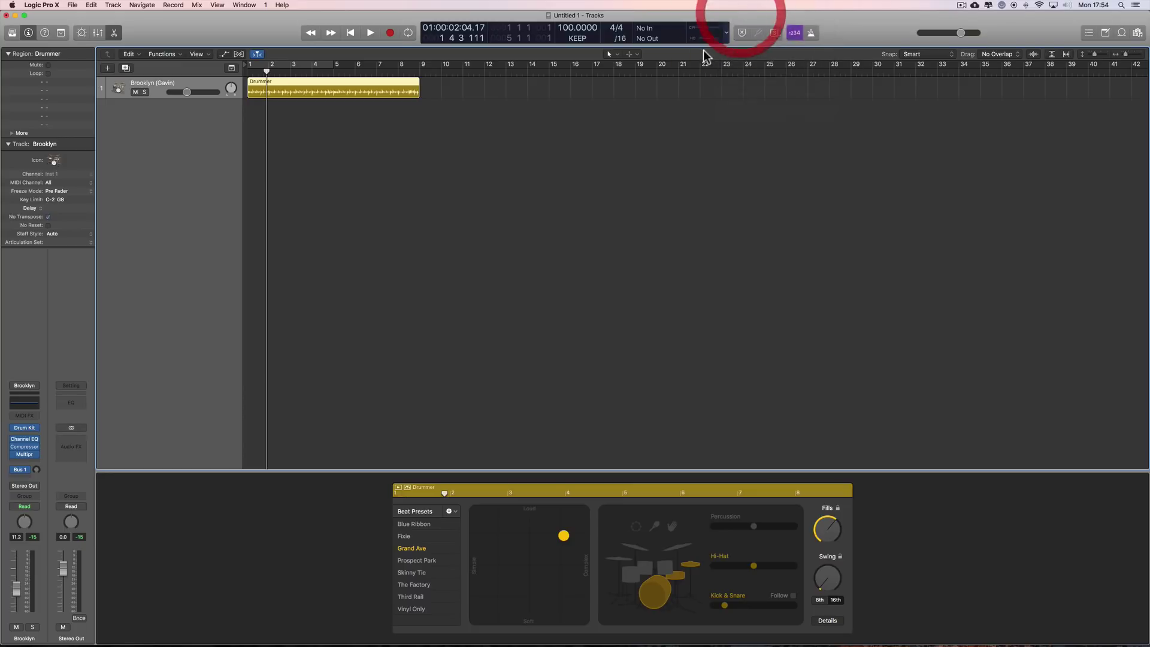
{"action": "left_click", "coordinate": [631, 34]}
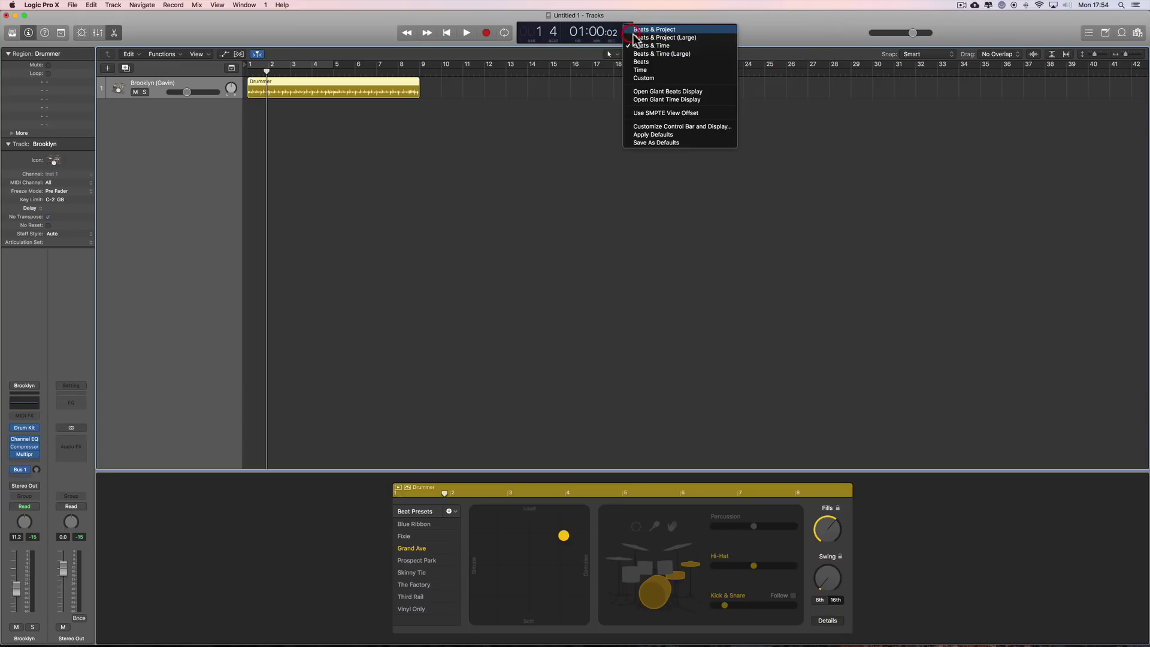
{"action": "left_click", "coordinate": [653, 78]}
{"action": "left_click", "coordinate": [574, 26]}
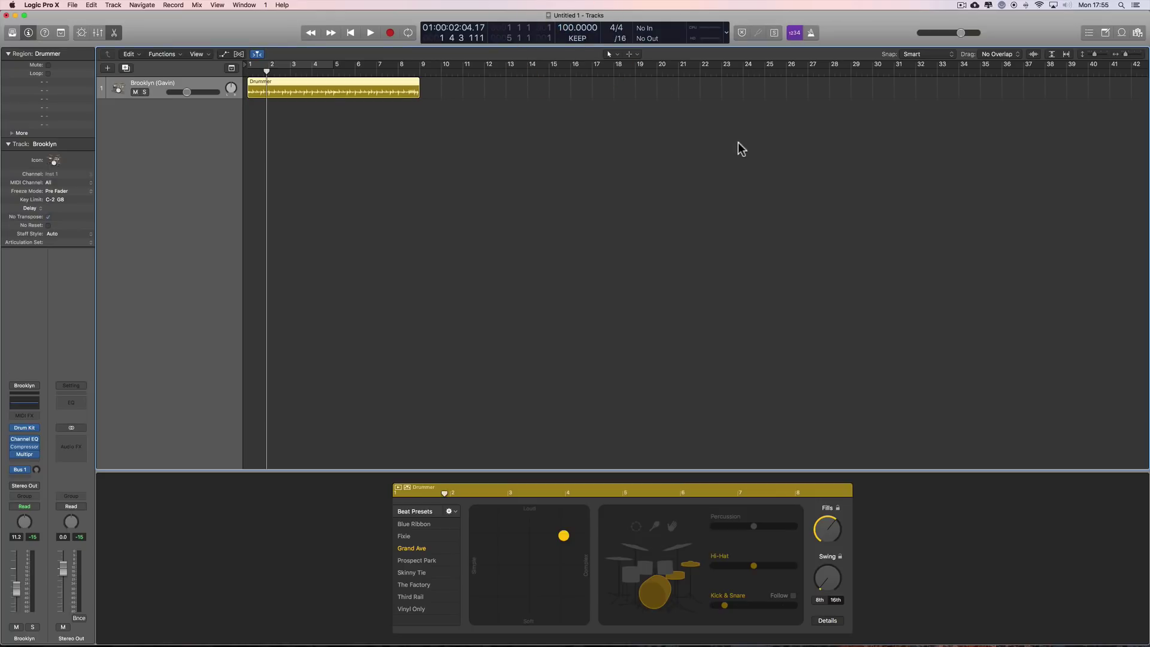
Step: Hide the Drummer editor and open the file chooser for adding an audio file to the project
{"action": "left_click", "coordinate": [114, 33]}
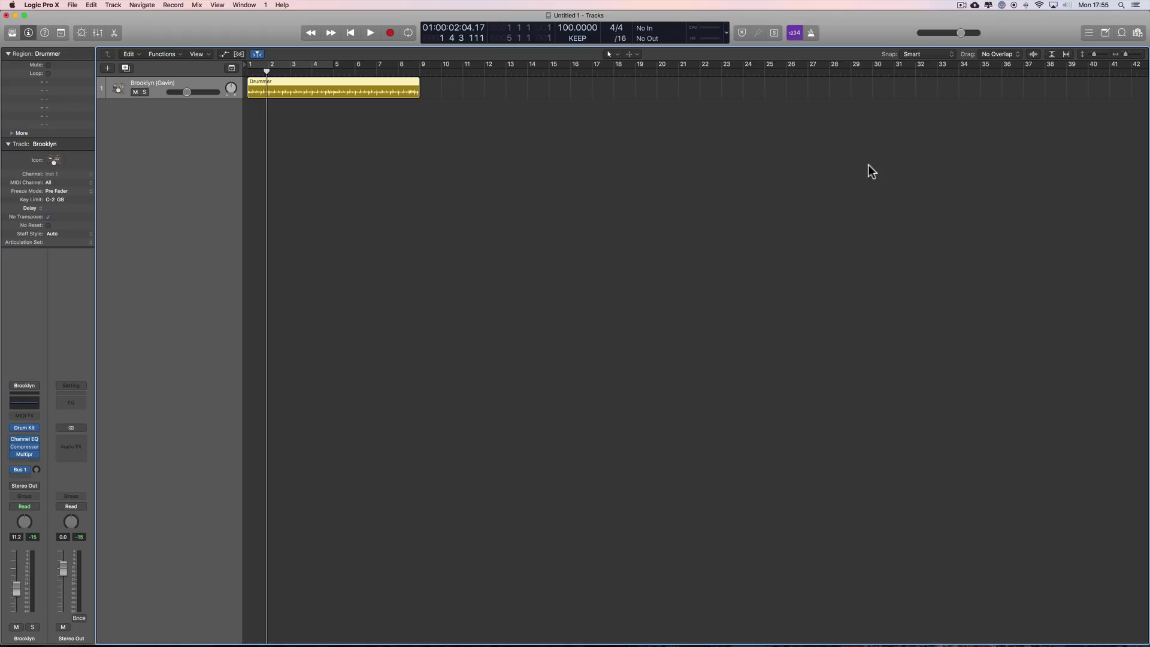
{"action": "left_click", "coordinate": [1137, 32]}
{"action": "left_click", "coordinate": [986, 70]}
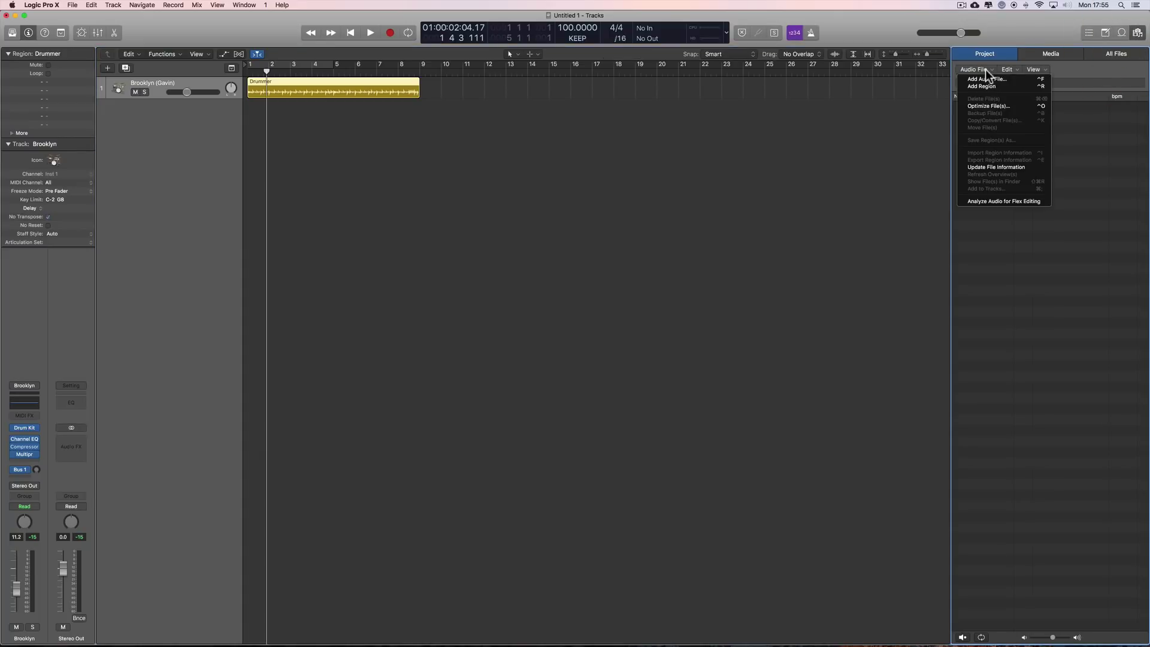
{"action": "left_click", "coordinate": [874, 188]}
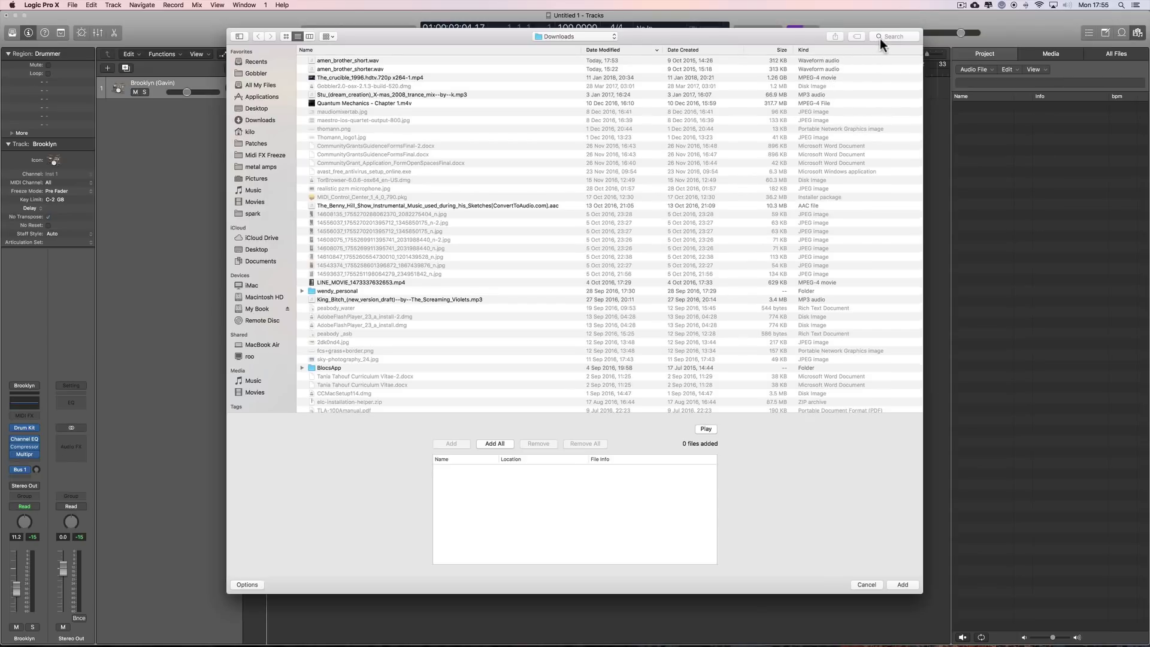
Step: Search for "bass", import Wisecrack Take 1 - 0010 - Audio - Bass 2-24b.wav, and place it on a new, taller audio track at bar 1
{"action": "left_click", "coordinate": [882, 35]}
{"action": "type", "text": "bass"}
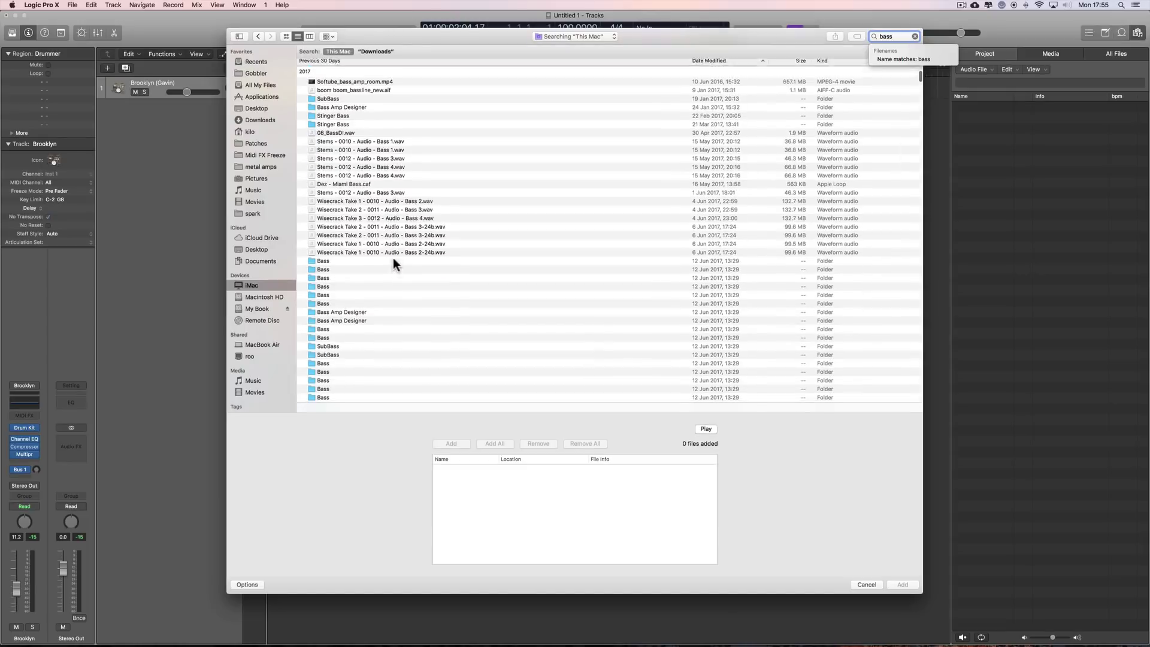
{"action": "left_click", "coordinate": [413, 238]}
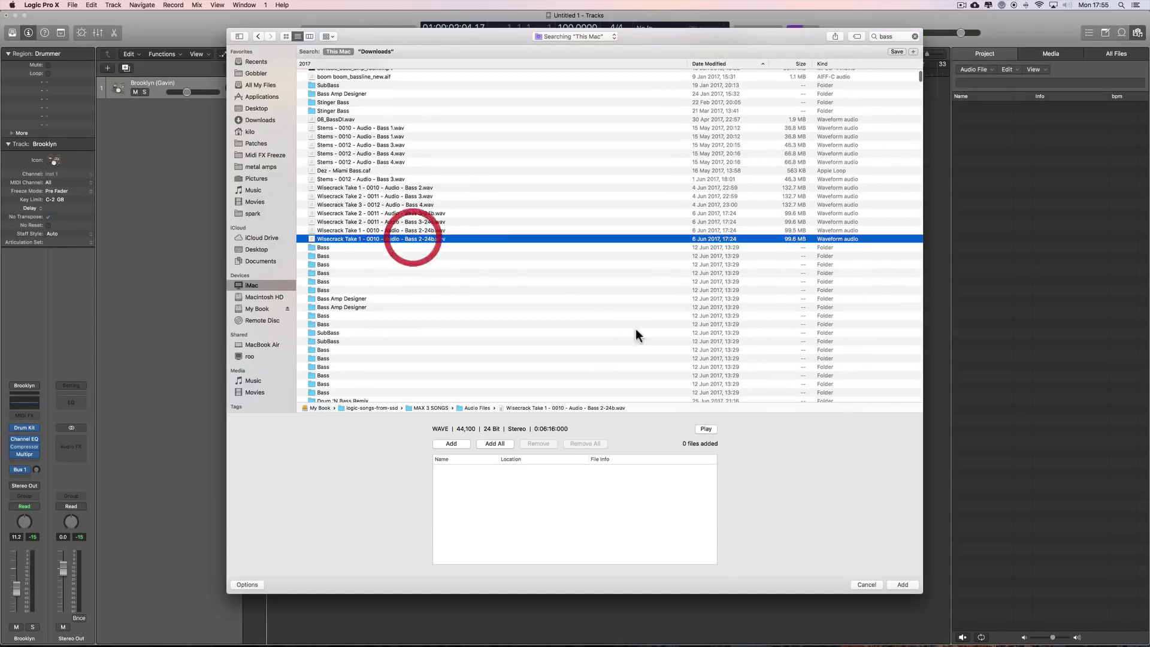
{"action": "left_click", "coordinate": [902, 584]}
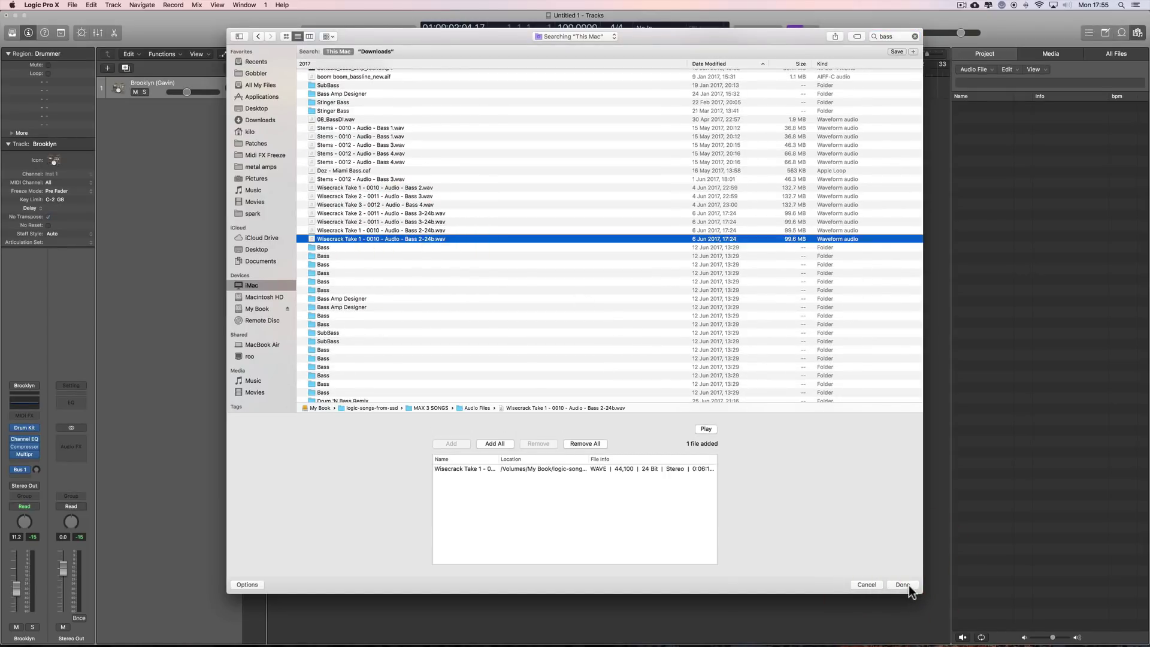
{"action": "left_click", "coordinate": [908, 585]}
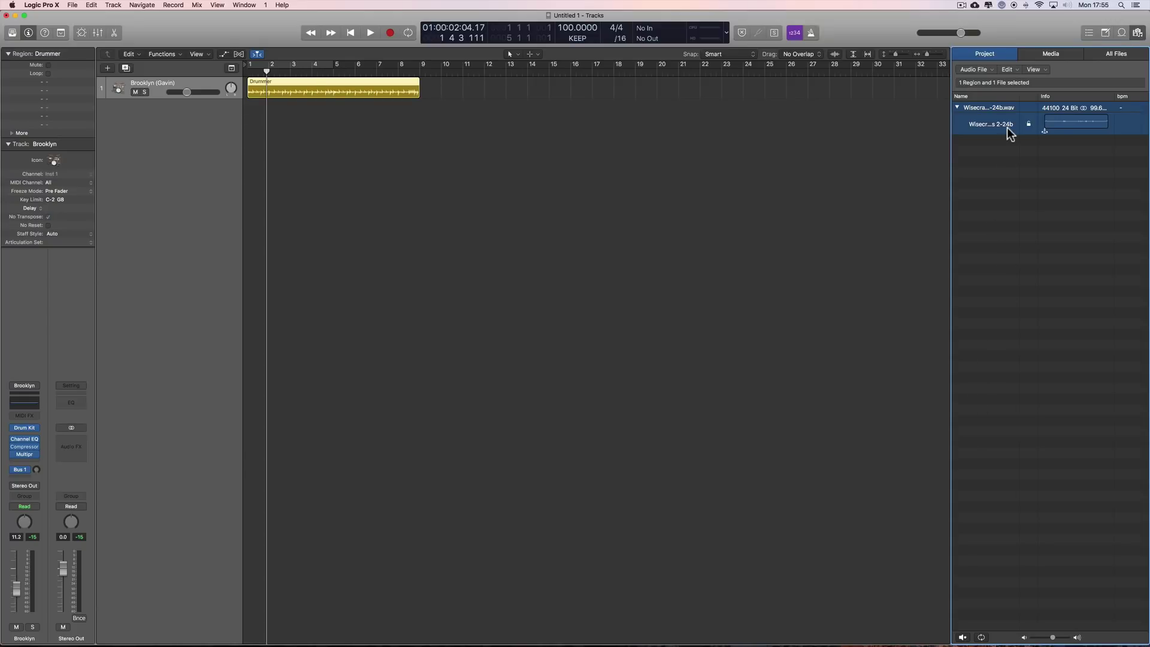
{"action": "left_click_drag", "start_coordinate": [1010, 135], "coordinate": [249, 195]}
{"action": "left_click_drag", "start_coordinate": [198, 120], "coordinate": [196, 180]}
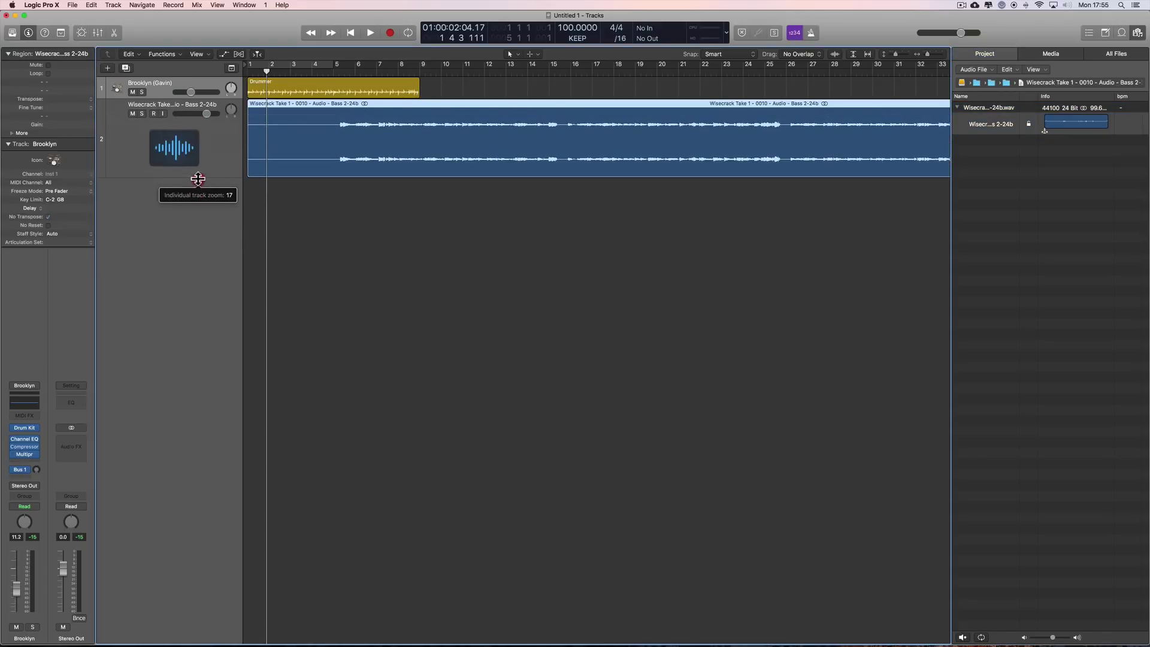
Step: Open the bass region's File Tempo editor without the browser beside it and analyze the recording's tempo
{"action": "double_click", "coordinate": [675, 118]}
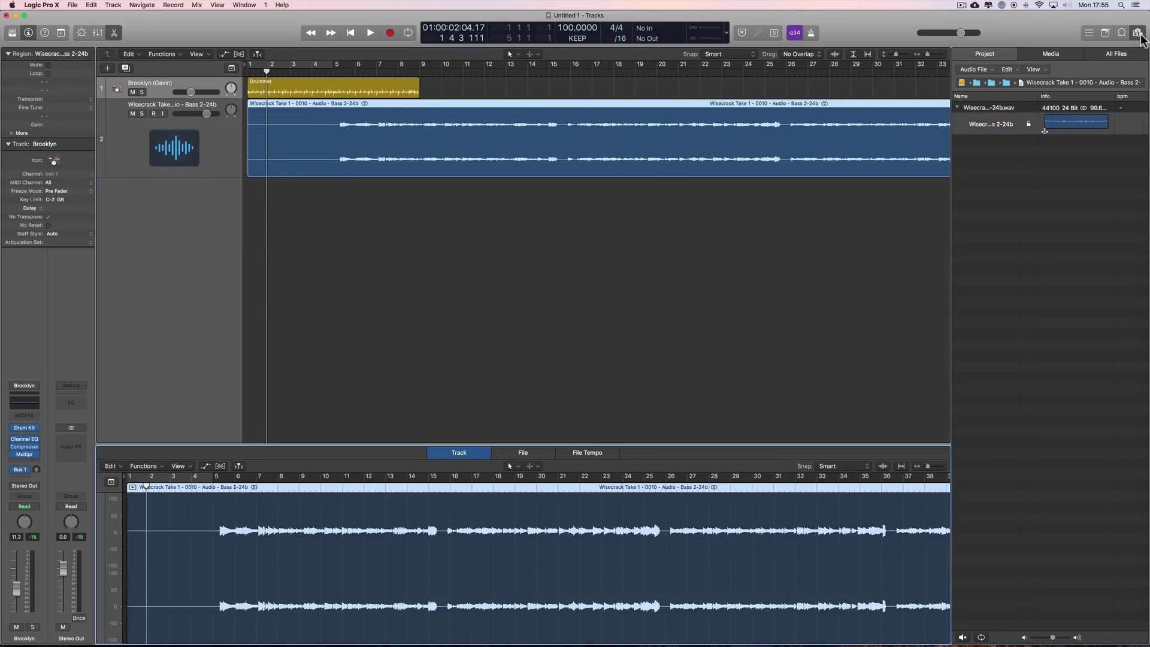
{"action": "left_click", "coordinate": [1137, 32]}
{"action": "left_click", "coordinate": [683, 454]}
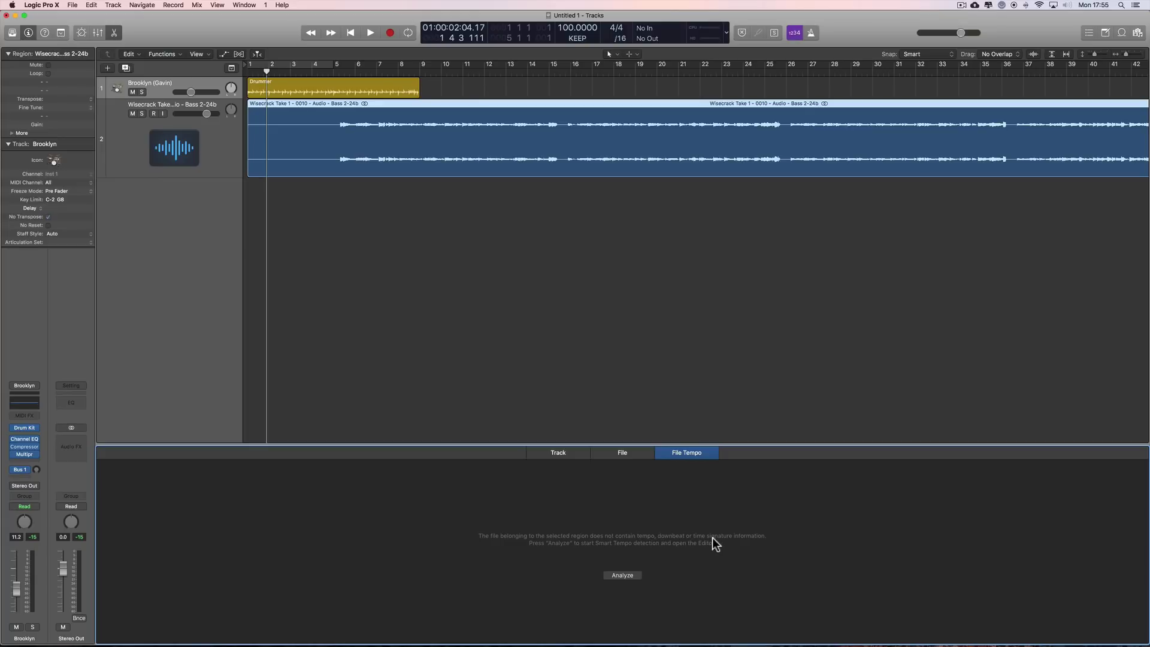
{"action": "left_click", "coordinate": [627, 576]}
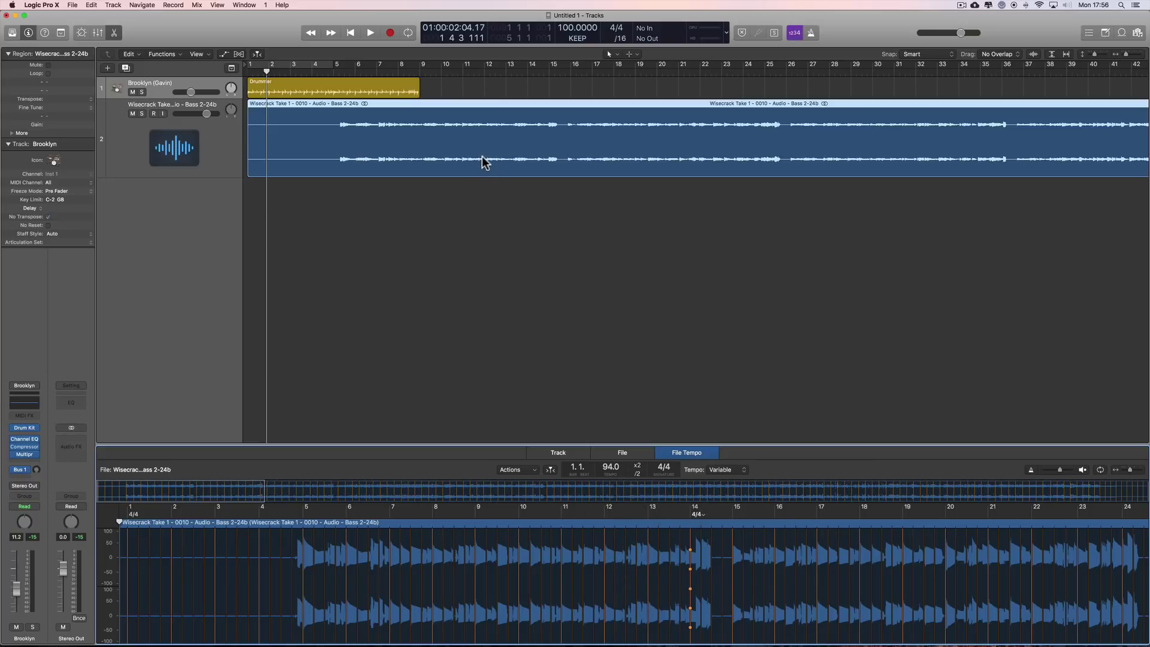
Step: Delete the bass region from its track and remove the bass file from the project's audio files
{"action": "left_click", "coordinate": [517, 148]}
{"action": "key", "text": "Delete"}
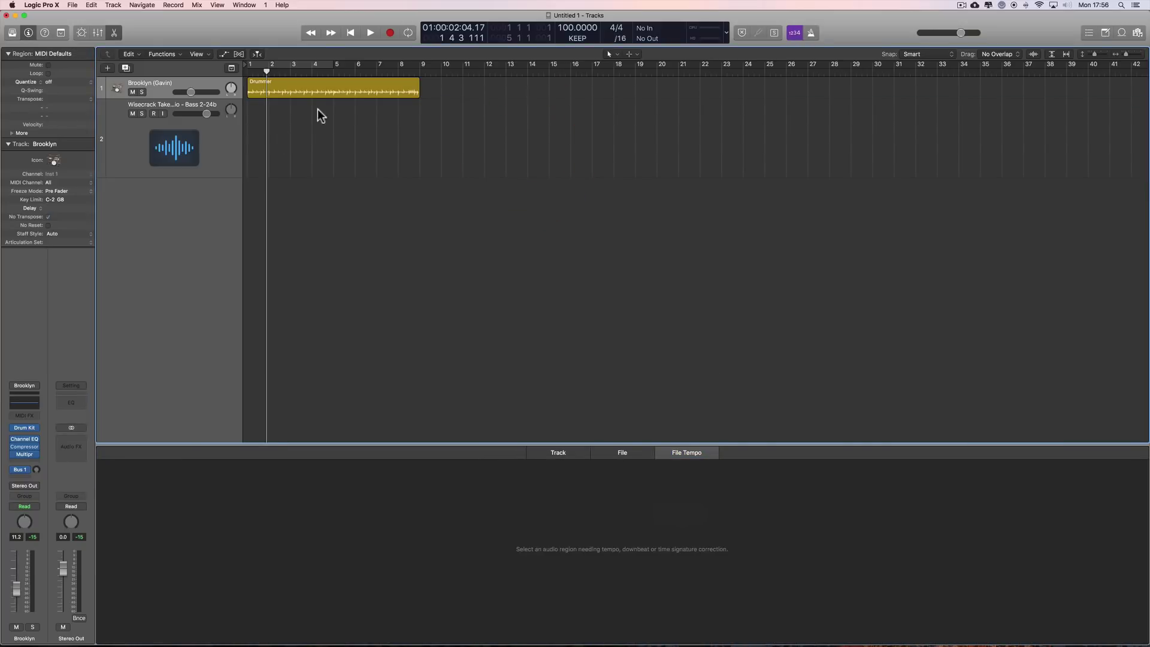
{"action": "left_click", "coordinate": [1137, 32]}
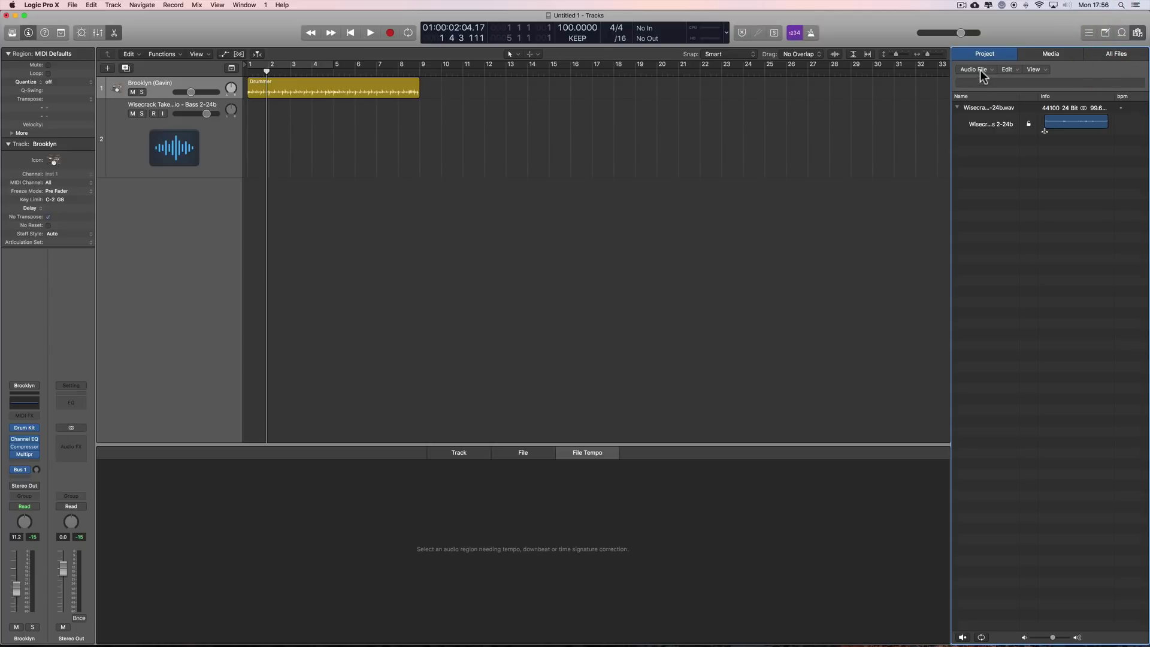
{"action": "left_click", "coordinate": [1010, 108]}
{"action": "key", "text": "Delete"}
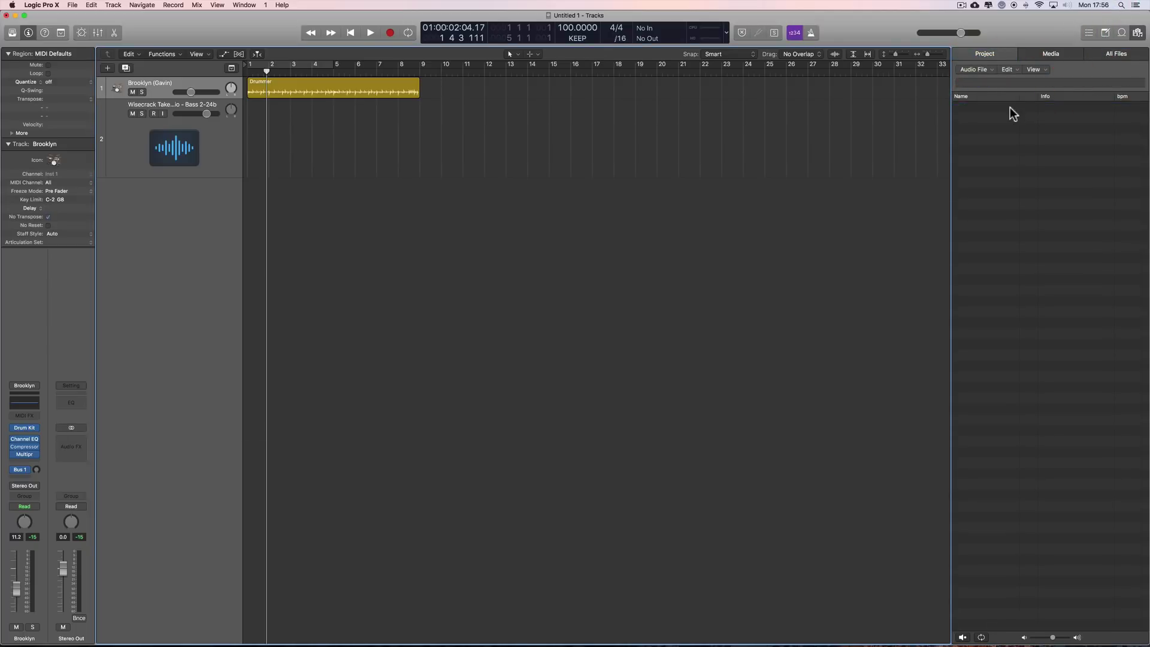
Step: Add Audio - Guitar playing.wav from the My Book drive to the project's audio files
{"action": "left_click", "coordinate": [991, 69]}
{"action": "left_click", "coordinate": [988, 78]}
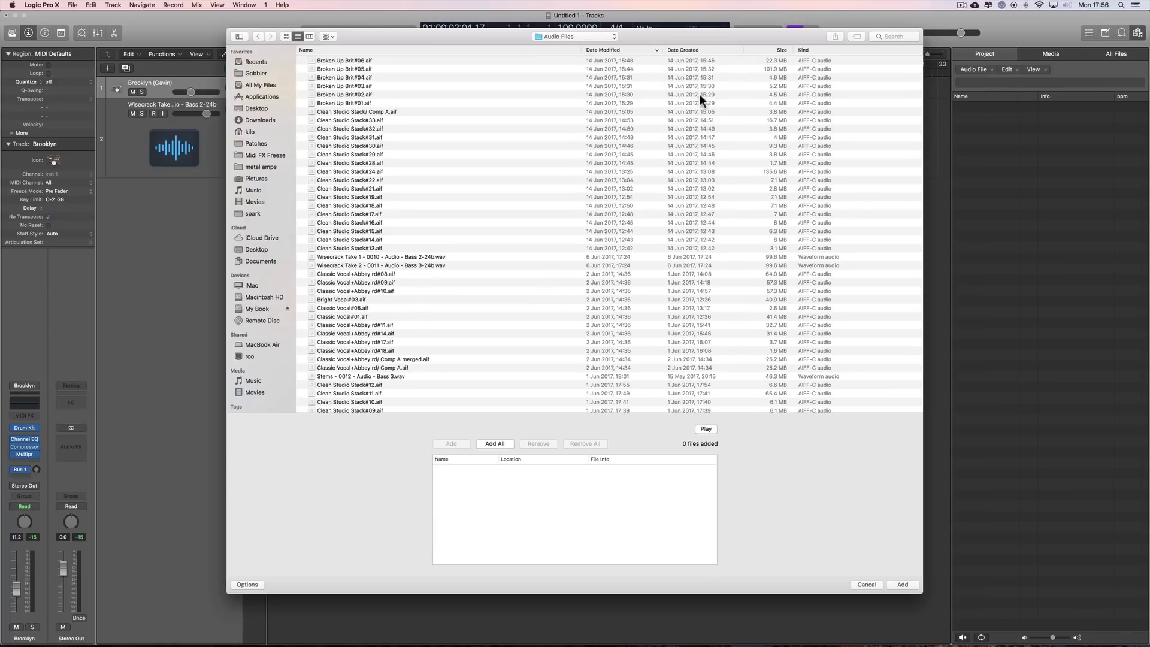
{"action": "left_click", "coordinate": [261, 309]}
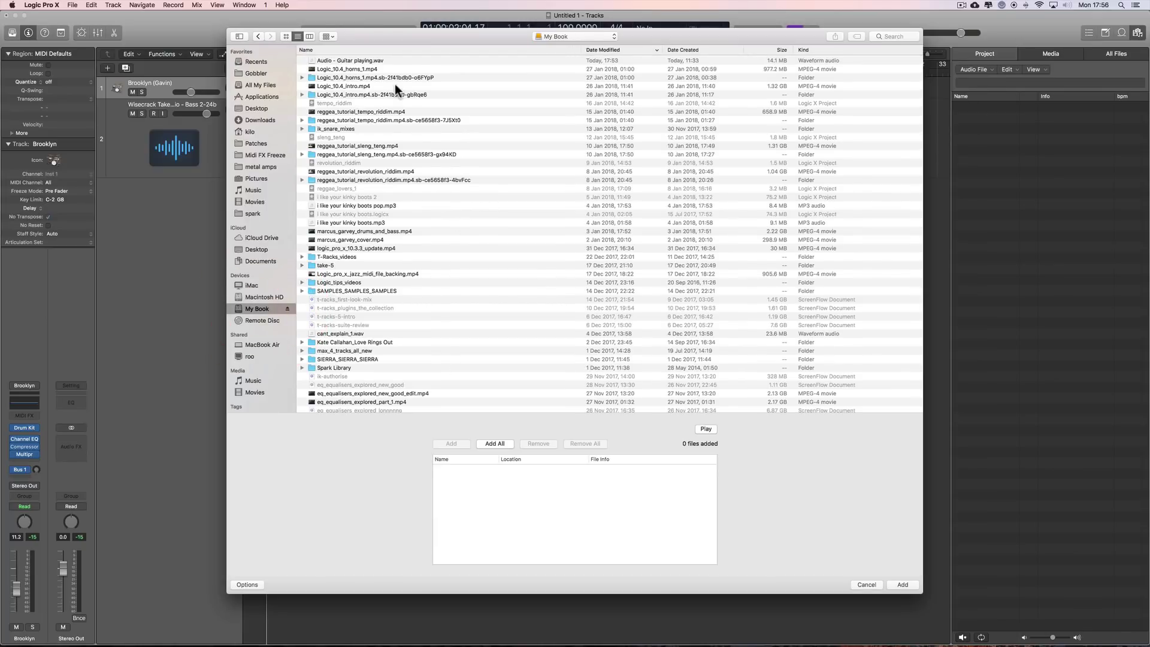
{"action": "left_click", "coordinate": [353, 59]}
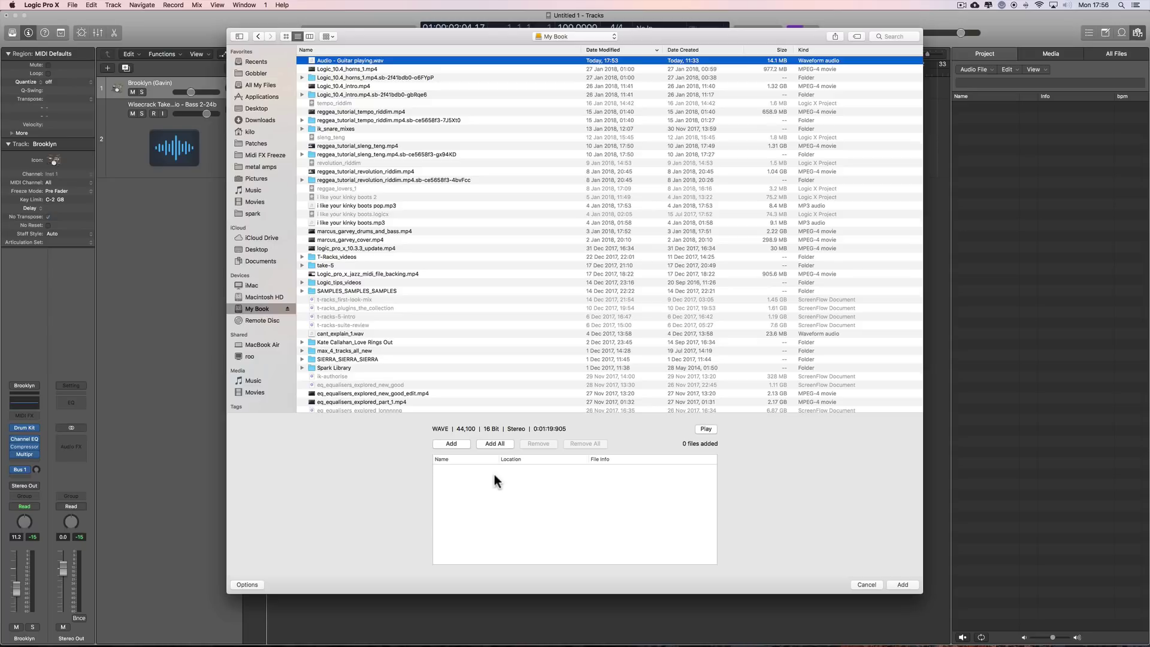
{"action": "left_click", "coordinate": [897, 584]}
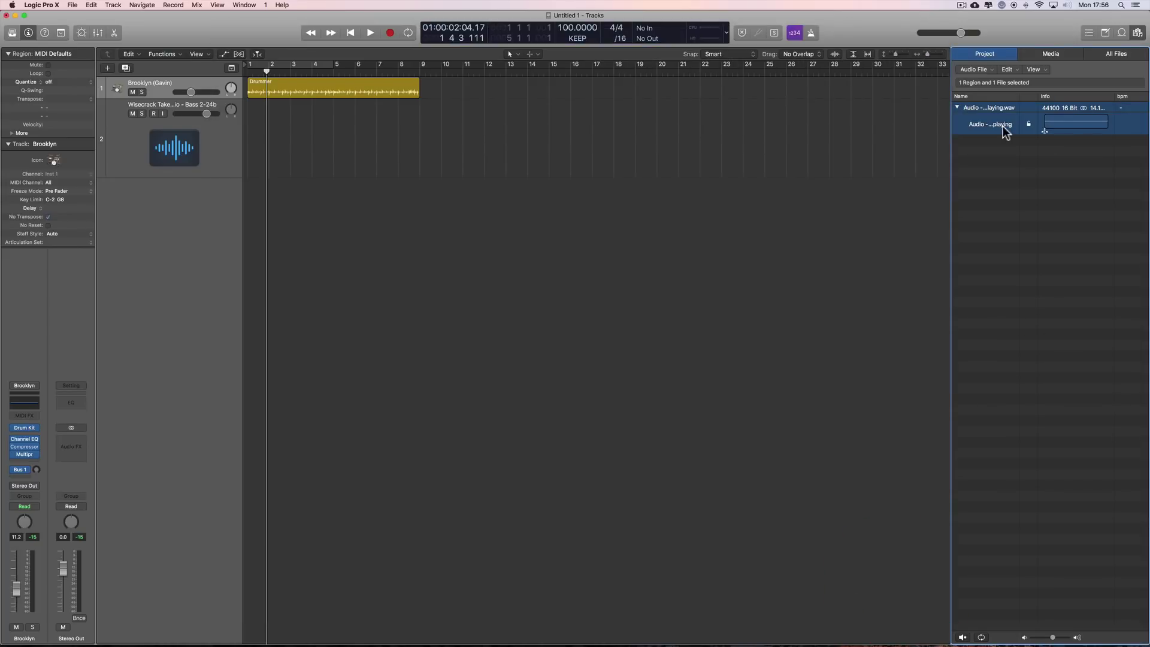
Step: Place the guitar recording on the second track at bar 1 and show its File Tempo editor with the browser closed
{"action": "left_click_drag", "start_coordinate": [1003, 125], "coordinate": [251, 173]}
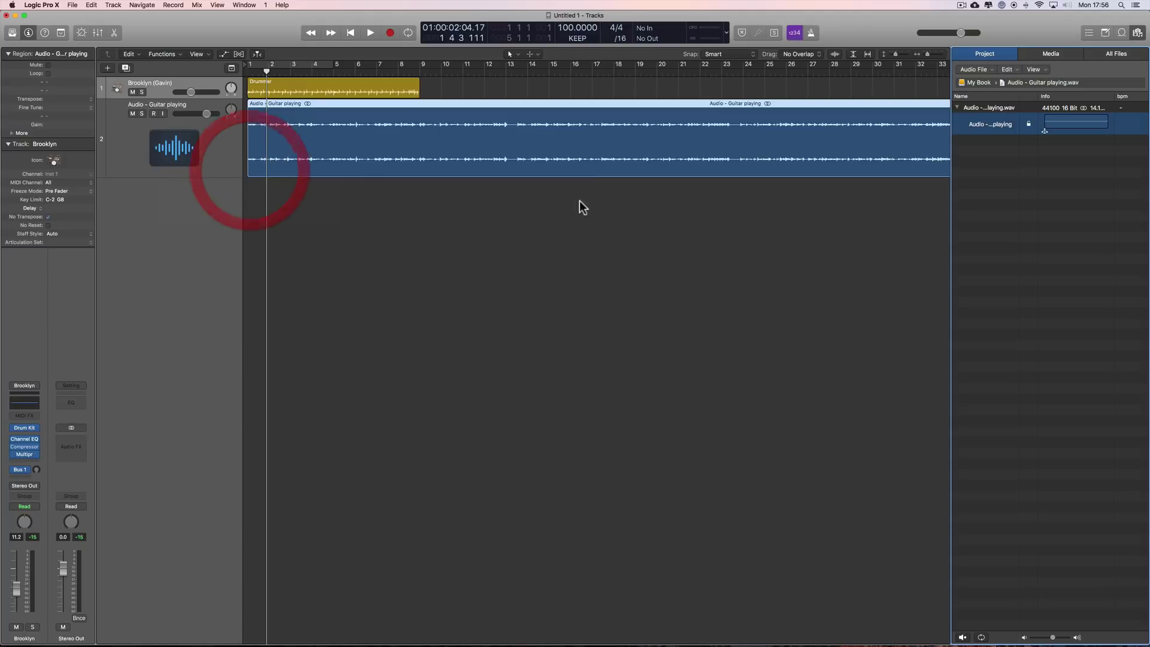
{"action": "double_click", "coordinate": [590, 147]}
{"action": "left_click", "coordinate": [1140, 33]}
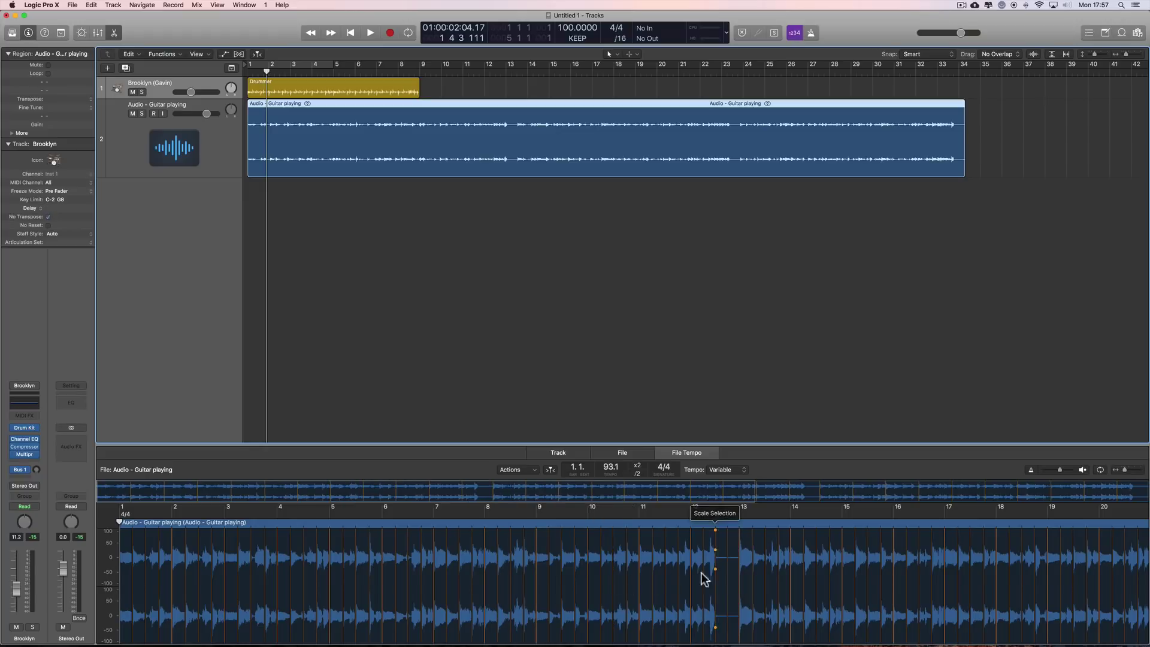
Step: Remove the guitar file's original recording tempo and analyze it again, accepting the deletion of its tempo information
{"action": "left_click", "coordinate": [526, 470]}
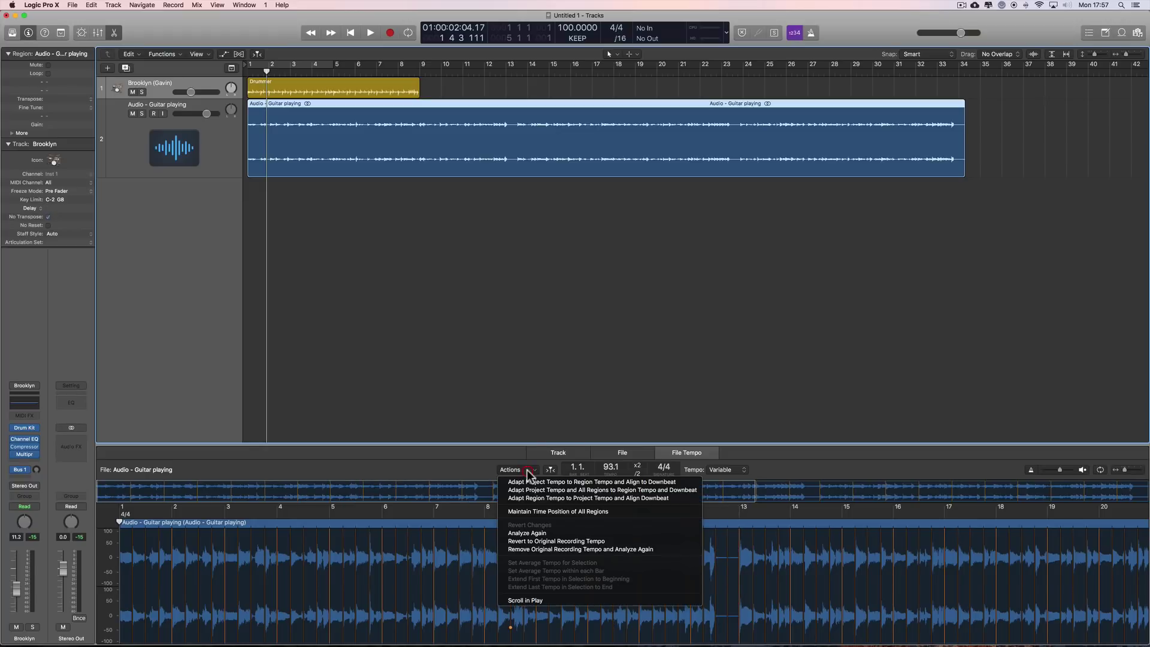
{"action": "left_click", "coordinate": [590, 550]}
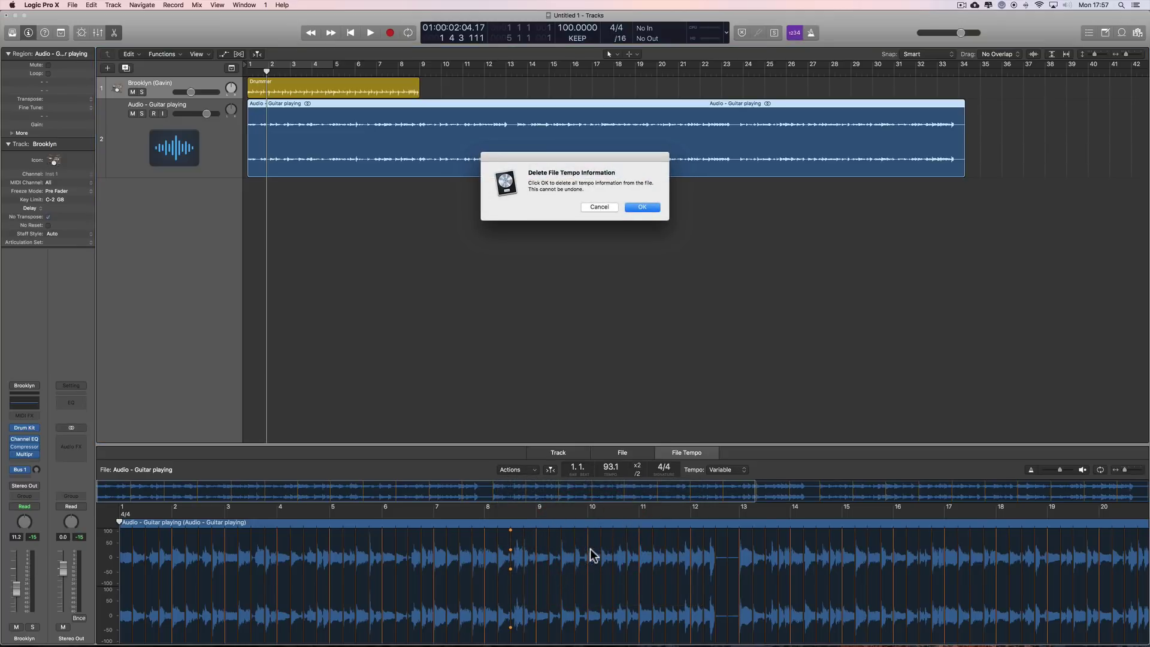
{"action": "left_click", "coordinate": [641, 208]}
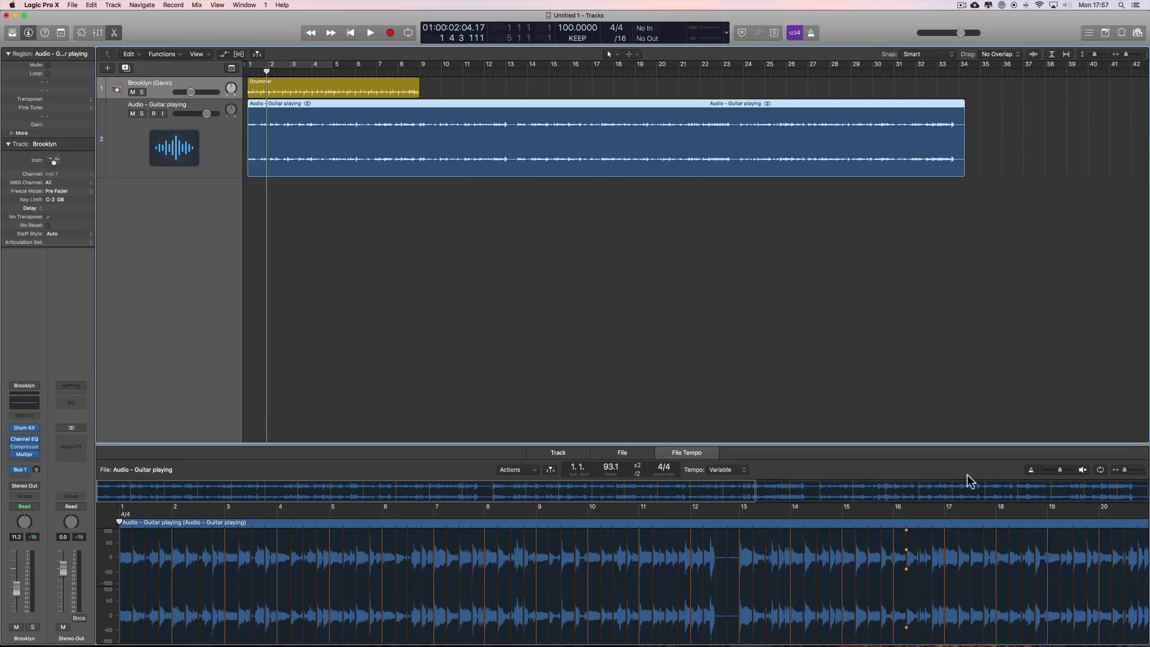
Step: Examine the beat markers in the guitar file's opening bars and the available Constant and Variable tempo modes
{"action": "left_click_drag", "start_coordinate": [1124, 471], "coordinate": [1129, 471]}
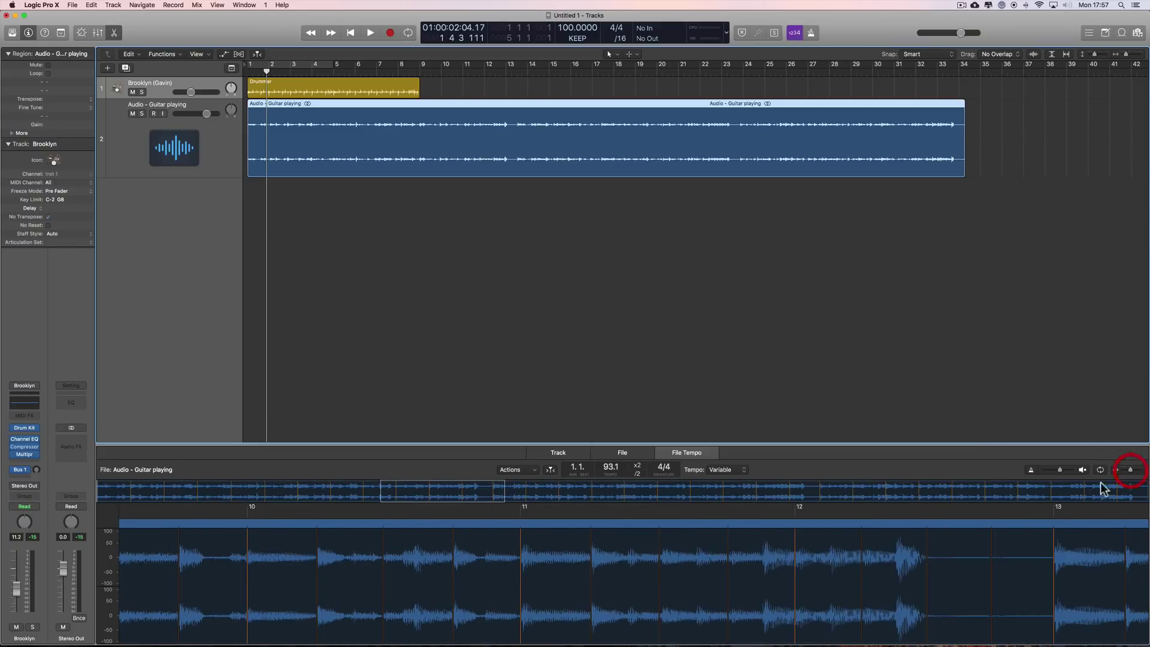
{"action": "scroll", "coordinate": [475, 533], "scroll_direction": "left", "scroll_amount": 15}
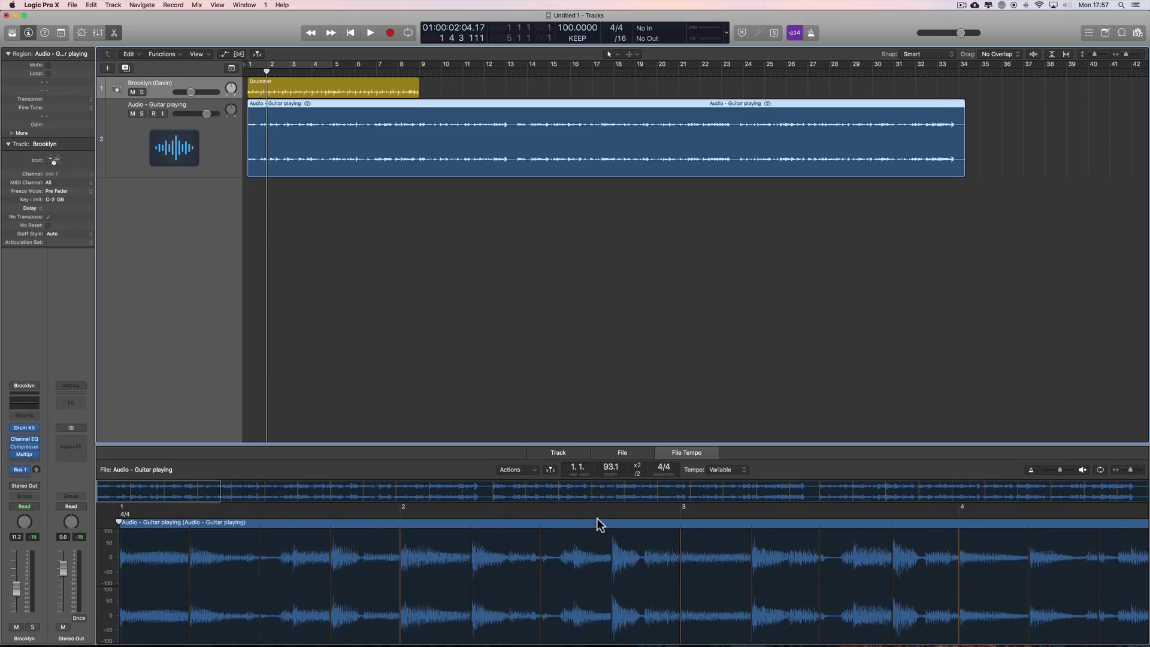
{"action": "left_click", "coordinate": [731, 473]}
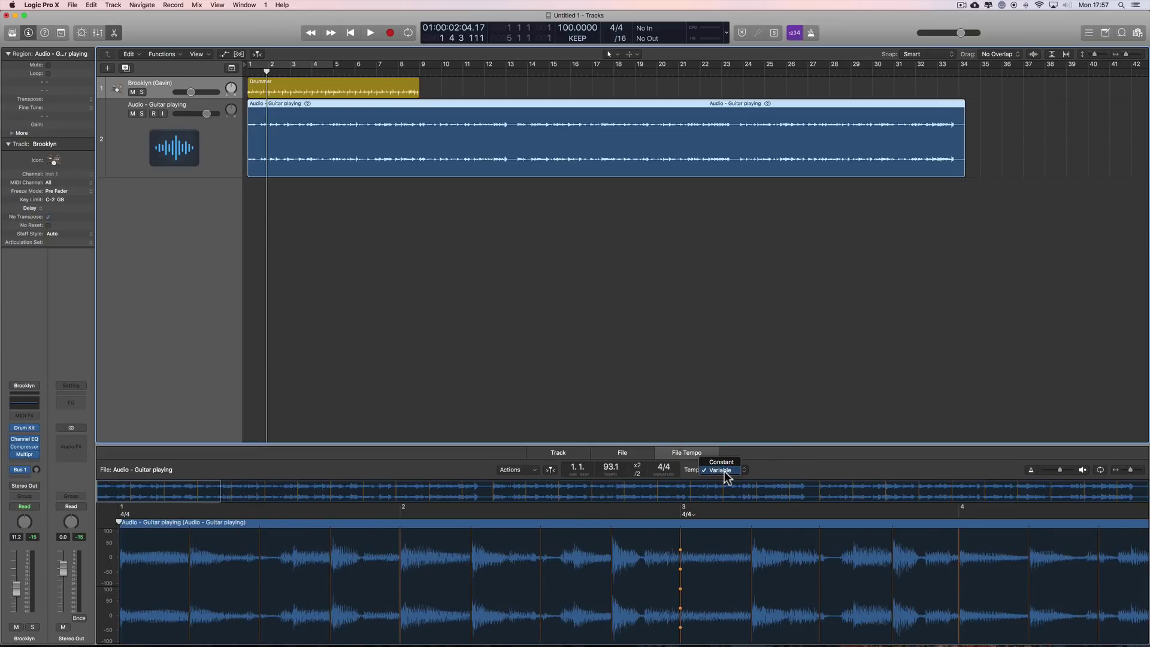
{"action": "left_click", "coordinate": [760, 475]}
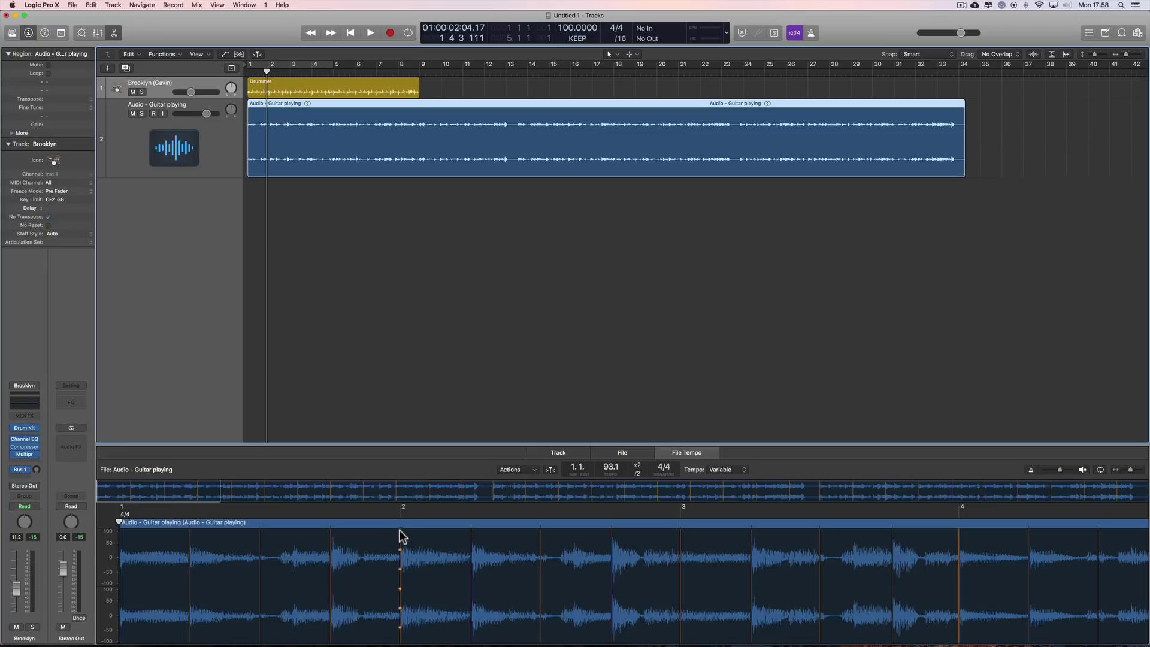
Step: Set the guitar file's downbeat on the second beat marker of its opening bar
{"action": "mouse_move", "coordinate": [401, 537]}
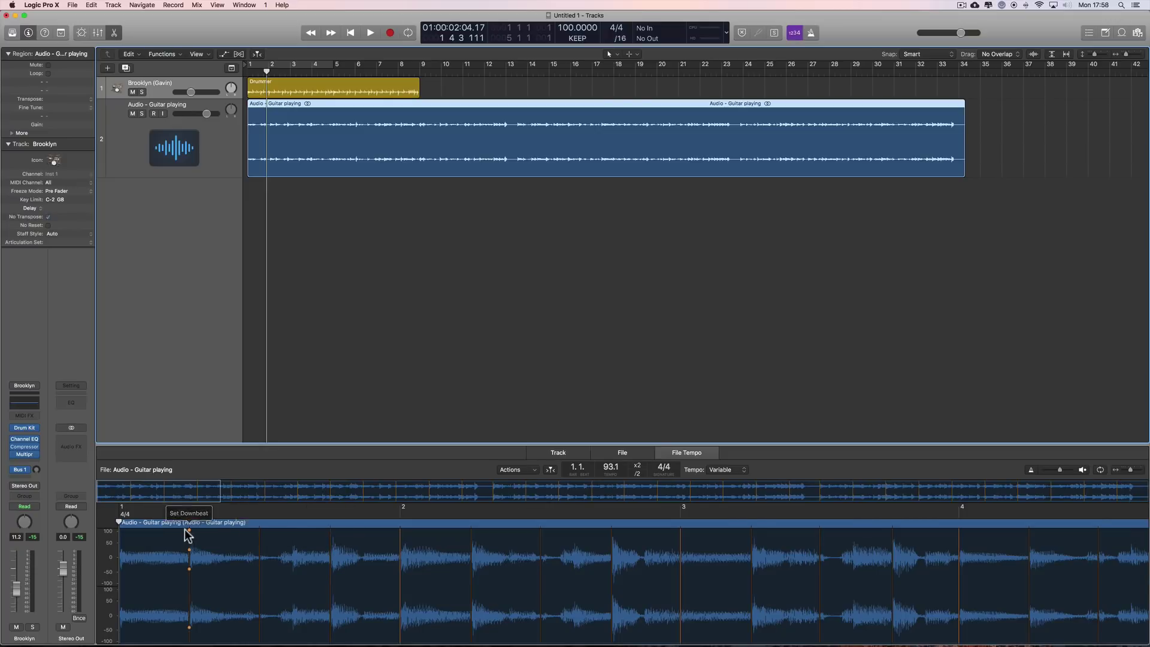
{"action": "mouse_move", "coordinate": [189, 531]}
{"action": "left_mouse_down"}
{"action": "mouse_move", "coordinate": [328, 533]}
{"action": "mouse_move", "coordinate": [189, 530]}
{"action": "left_mouse_up"}
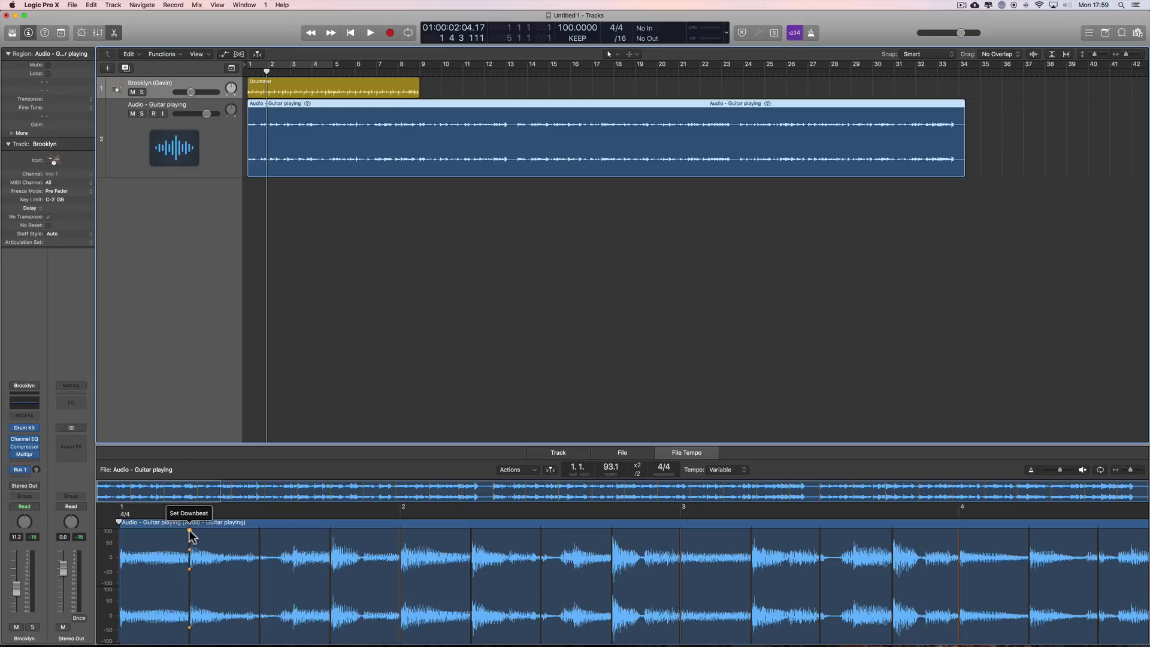
{"action": "left_click", "coordinate": [189, 533]}
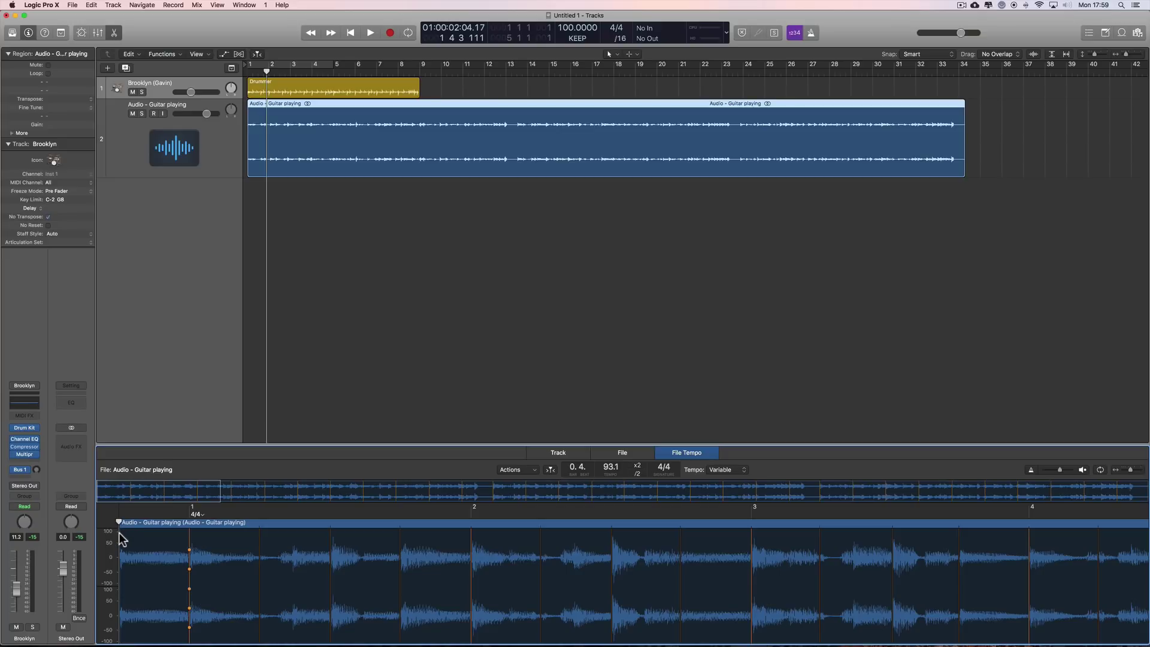
Step: Try to set the downbeat back on the guitar file's first beat marker, moving the playhead away from it
{"action": "mouse_move", "coordinate": [109, 525]}
{"action": "left_mouse_down"}
{"action": "mouse_move", "coordinate": [145, 528]}
{"action": "mouse_move", "coordinate": [120, 520]}
{"action": "left_mouse_up"}
{"action": "left_click_drag", "start_coordinate": [236, 522], "coordinate": [121, 539]}
{"action": "left_click", "coordinate": [120, 534]}
{"action": "left_click", "coordinate": [118, 561]}
{"action": "left_click", "coordinate": [118, 534]}
{"action": "mouse_move", "coordinate": [123, 525]}
{"action": "left_mouse_down"}
{"action": "mouse_move", "coordinate": [155, 527]}
{"action": "mouse_move", "coordinate": [117, 533]}
{"action": "left_mouse_up"}
{"action": "left_click", "coordinate": [120, 533]}
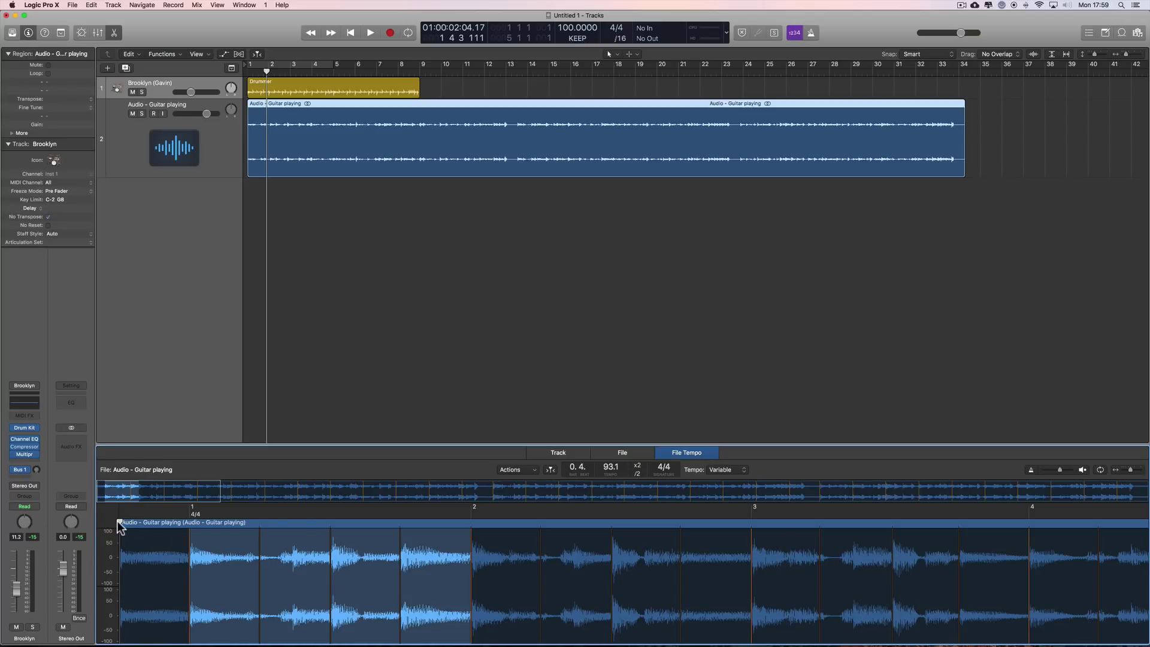
{"action": "left_click", "coordinate": [322, 520]}
{"action": "left_click", "coordinate": [269, 516]}
{"action": "left_click", "coordinate": [163, 517]}
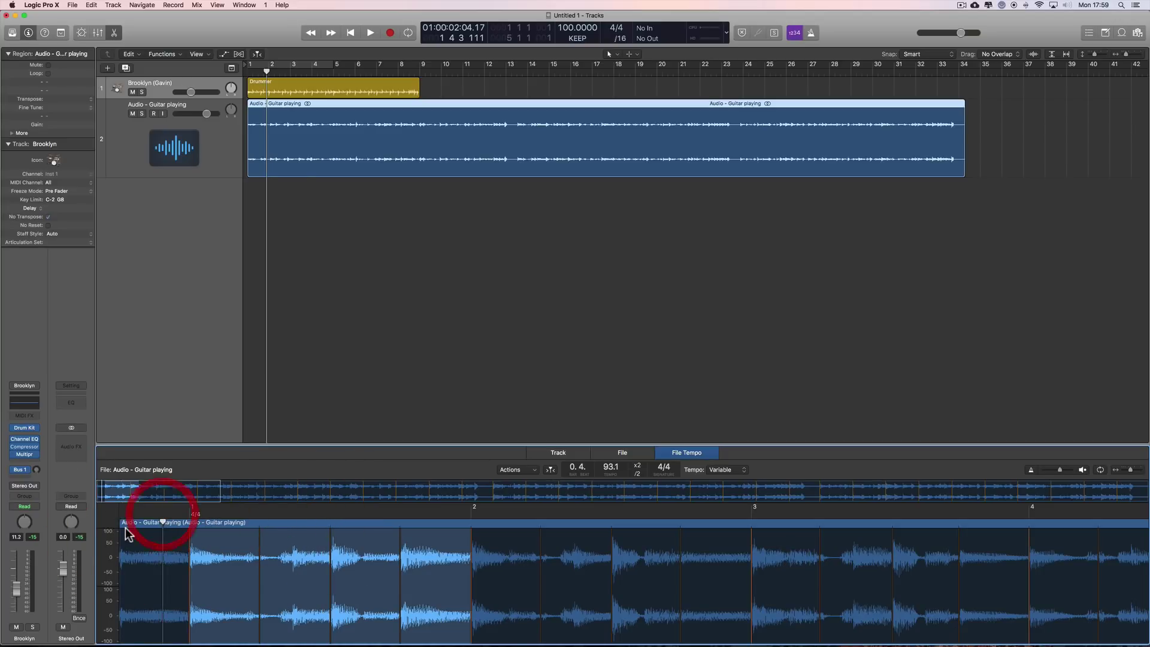
{"action": "left_click", "coordinate": [228, 521]}
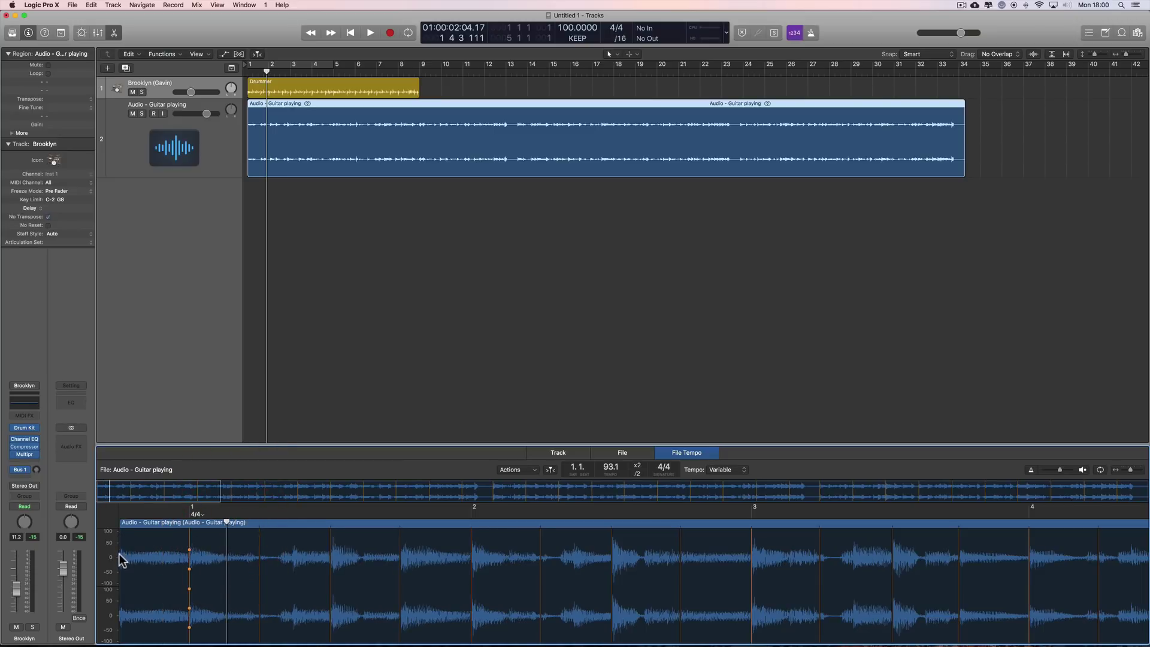
Step: Revert the changes to the guitar file's tempo analysis and return the playhead to the start of bar 1
{"action": "left_click", "coordinate": [503, 470]}
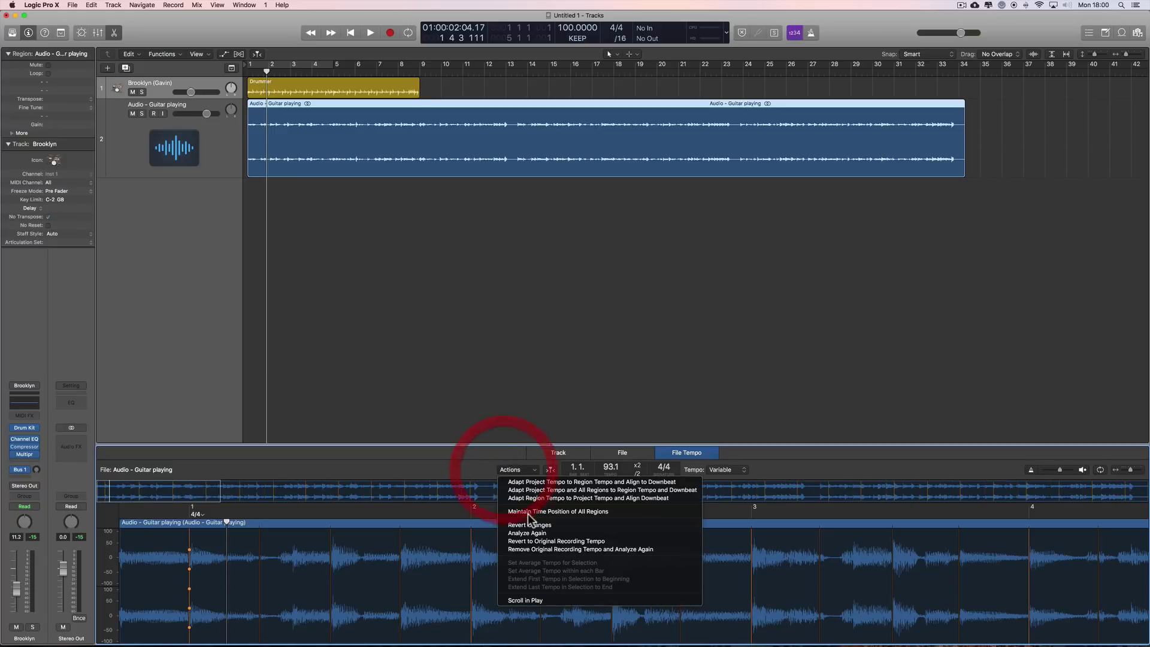
{"action": "left_click", "coordinate": [535, 529]}
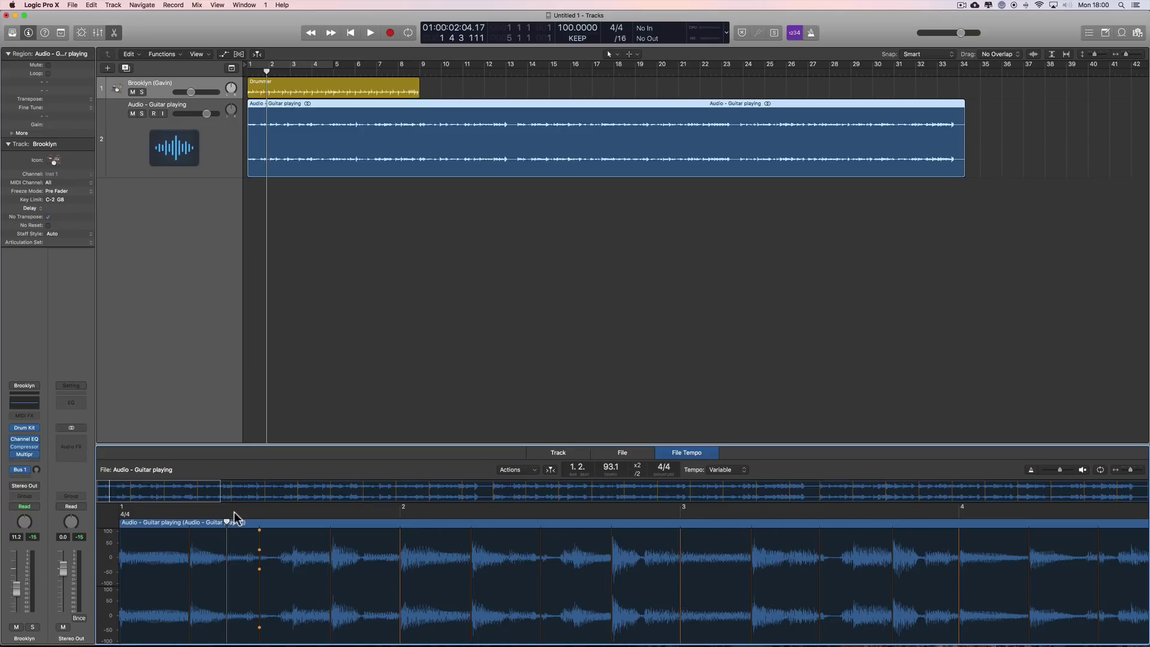
{"action": "left_click_drag", "start_coordinate": [227, 522], "coordinate": [121, 522]}
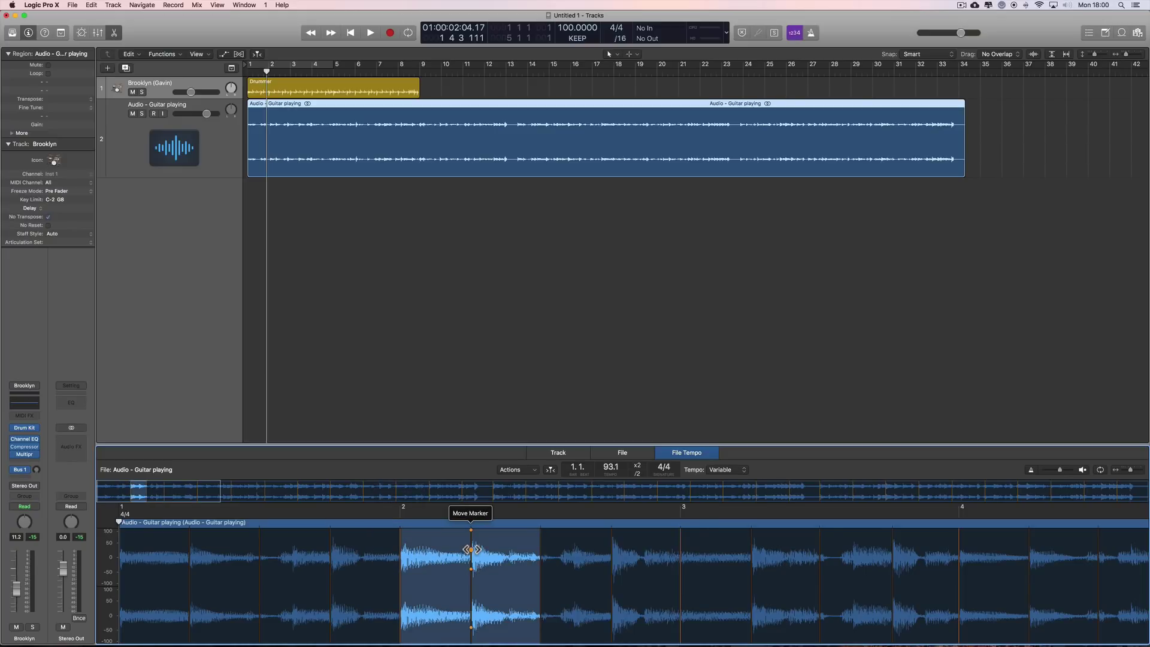
Step: Try moving bar 2's second beat marker slightly later, undo the move, and test its Move All handle
{"action": "mouse_move", "coordinate": [471, 550]}
{"action": "left_mouse_down"}
{"action": "mouse_move", "coordinate": [513, 548]}
{"action": "mouse_move", "coordinate": [437, 548]}
{"action": "mouse_move", "coordinate": [483, 555]}
{"action": "left_mouse_up"}
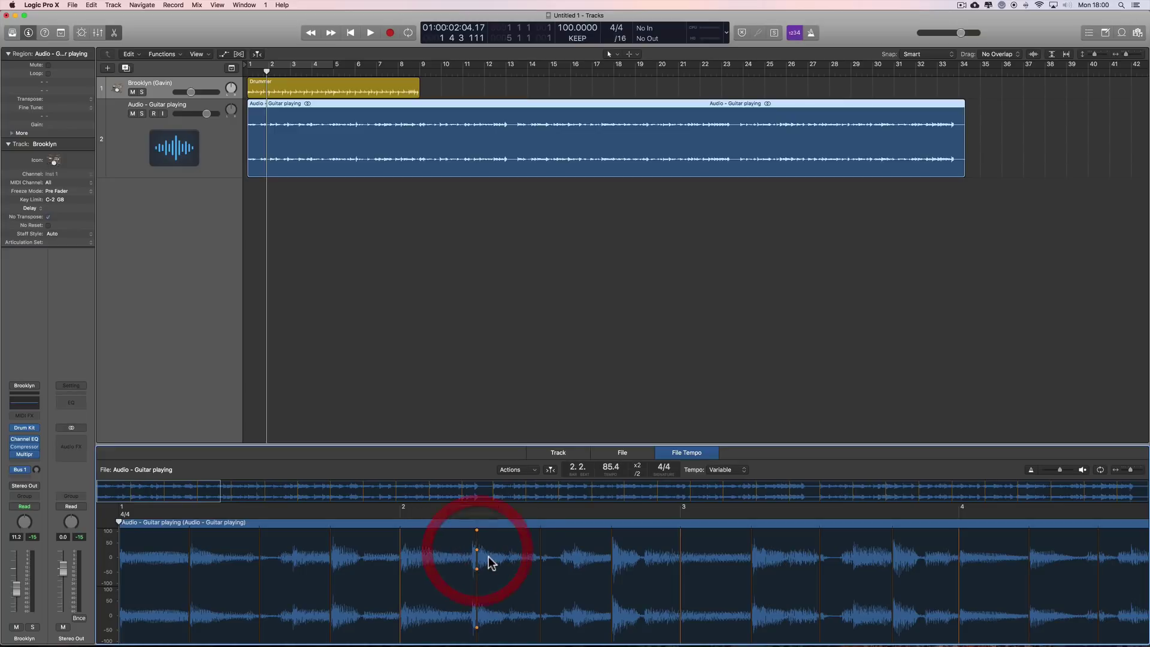
{"action": "key", "text": "super+z"}
{"action": "mouse_move", "coordinate": [471, 569]}
{"action": "left_mouse_down"}
{"action": "mouse_move", "coordinate": [508, 569]}
{"action": "mouse_move", "coordinate": [449, 567]}
{"action": "mouse_move", "coordinate": [494, 568]}
{"action": "mouse_move", "coordinate": [451, 567]}
{"action": "mouse_move", "coordinate": [493, 569]}
{"action": "mouse_move", "coordinate": [471, 569]}
{"action": "left_mouse_up"}
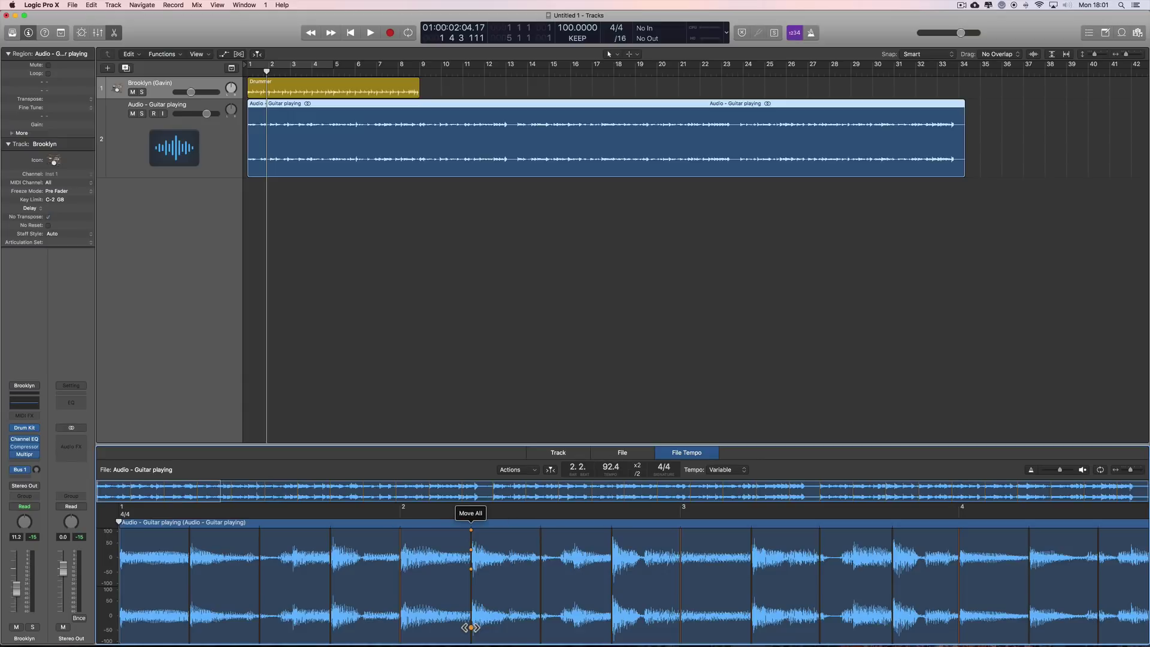
{"action": "mouse_move", "coordinate": [471, 627]}
{"action": "left_mouse_down"}
{"action": "mouse_move", "coordinate": [505, 623]}
{"action": "mouse_move", "coordinate": [460, 626]}
{"action": "mouse_move", "coordinate": [485, 626]}
{"action": "mouse_move", "coordinate": [473, 626]}
{"action": "left_mouse_up"}
Step: Select bars 2 and 3, try the second beat marker's handle within the selection, and return the playhead to bar 1
{"action": "left_click_drag", "start_coordinate": [401, 521], "coordinate": [928, 533]}
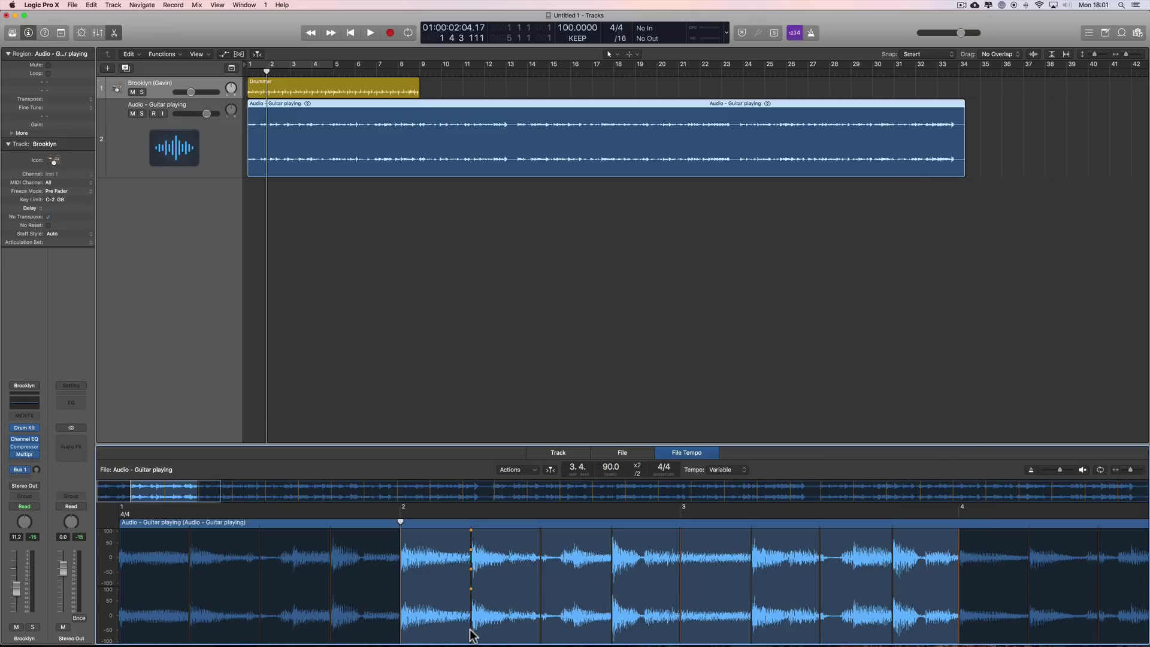
{"action": "mouse_move", "coordinate": [471, 589]}
{"action": "left_mouse_down"}
{"action": "mouse_move", "coordinate": [495, 590]}
{"action": "mouse_move", "coordinate": [470, 589]}
{"action": "left_mouse_up"}
{"action": "left_click", "coordinate": [470, 589]}
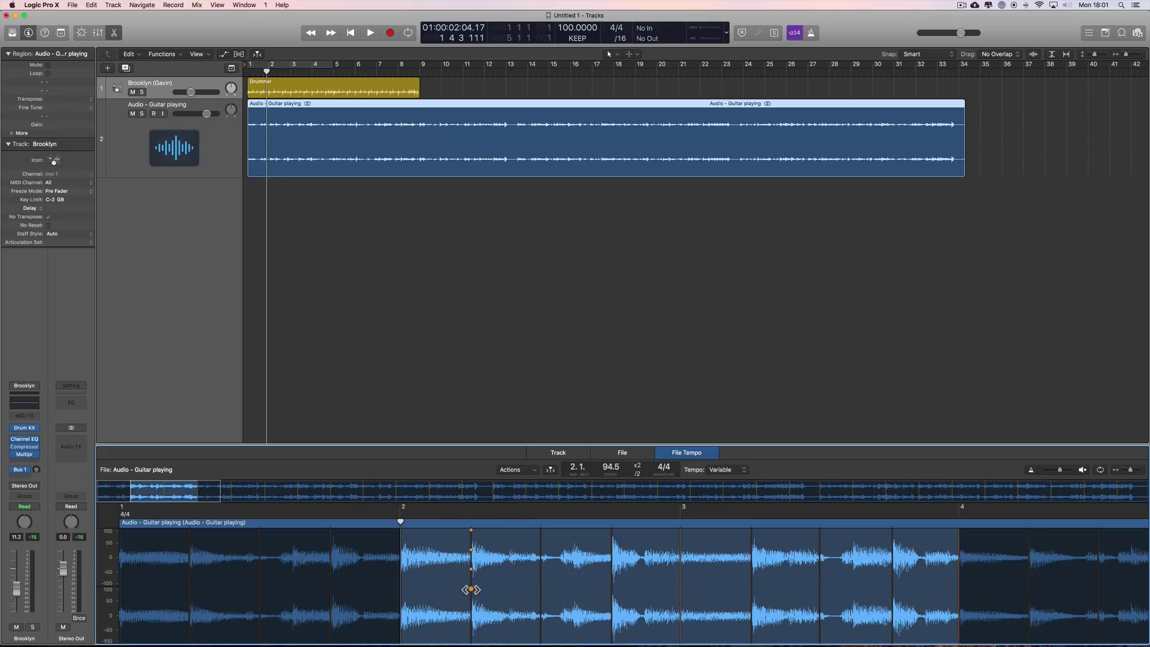
{"action": "left_click", "coordinate": [426, 522]}
{"action": "mouse_move", "coordinate": [426, 522]}
{"action": "left_mouse_down"}
{"action": "mouse_move", "coordinate": [118, 524]}
{"action": "mouse_move", "coordinate": [132, 516]}
{"action": "left_mouse_up"}
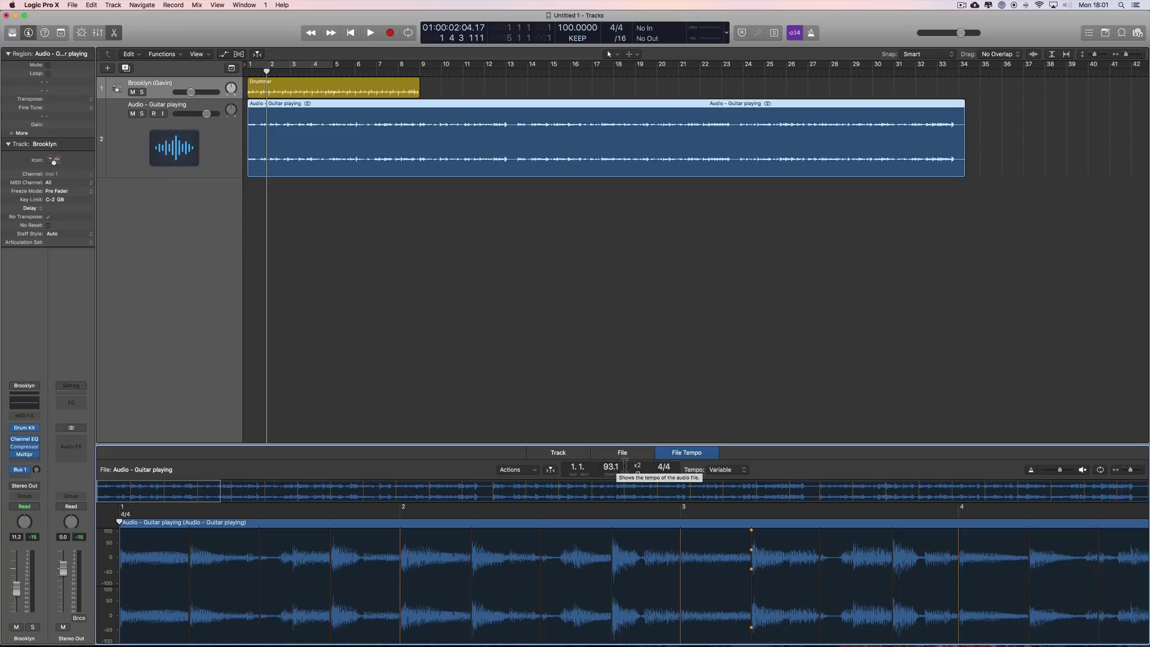
Step: Audition the guitar file from bar 1 in the File Tempo editor and stop playback
{"action": "left_click", "coordinate": [1082, 470]}
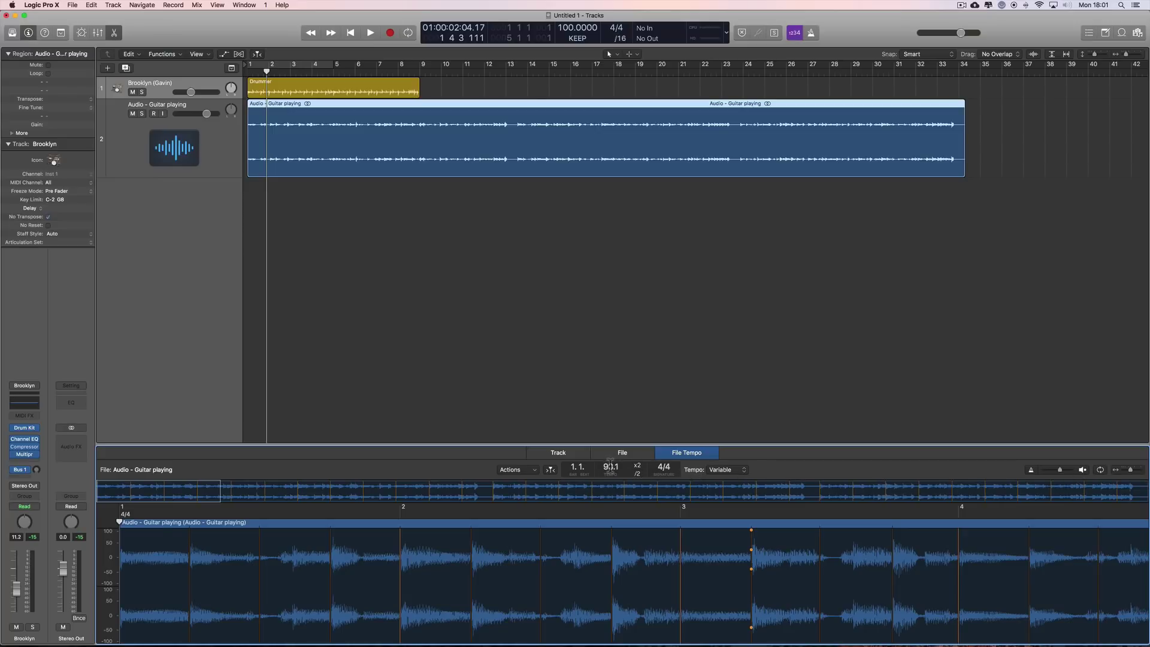
{"action": "left_click", "coordinate": [1082, 470]}
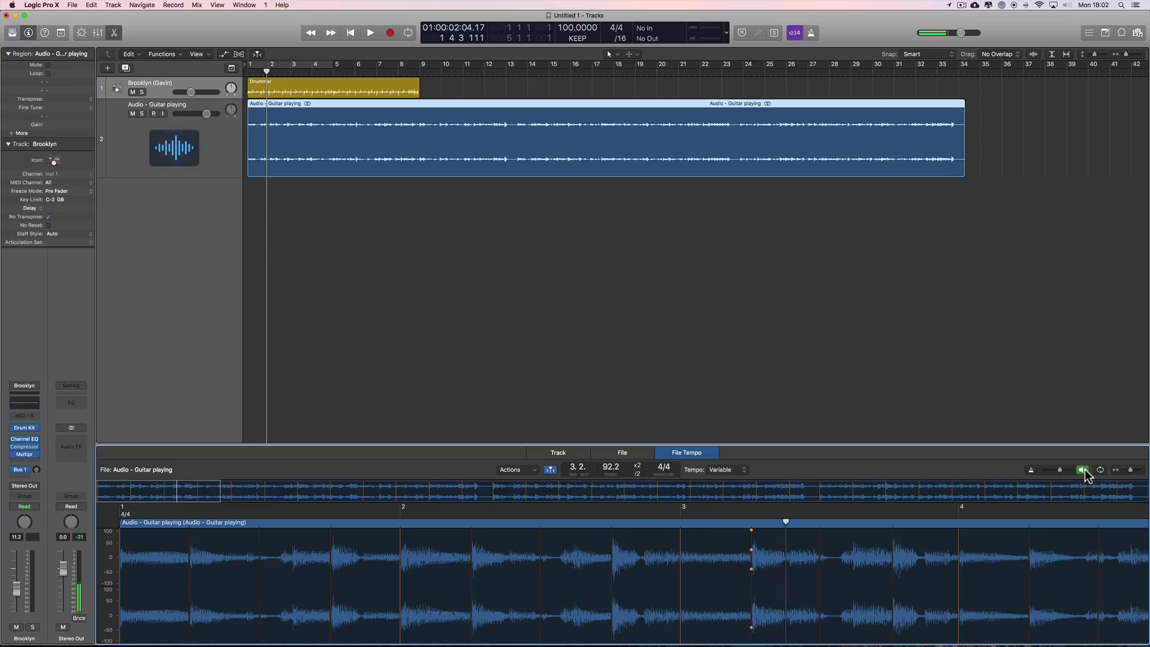
{"action": "left_click", "coordinate": [1083, 471]}
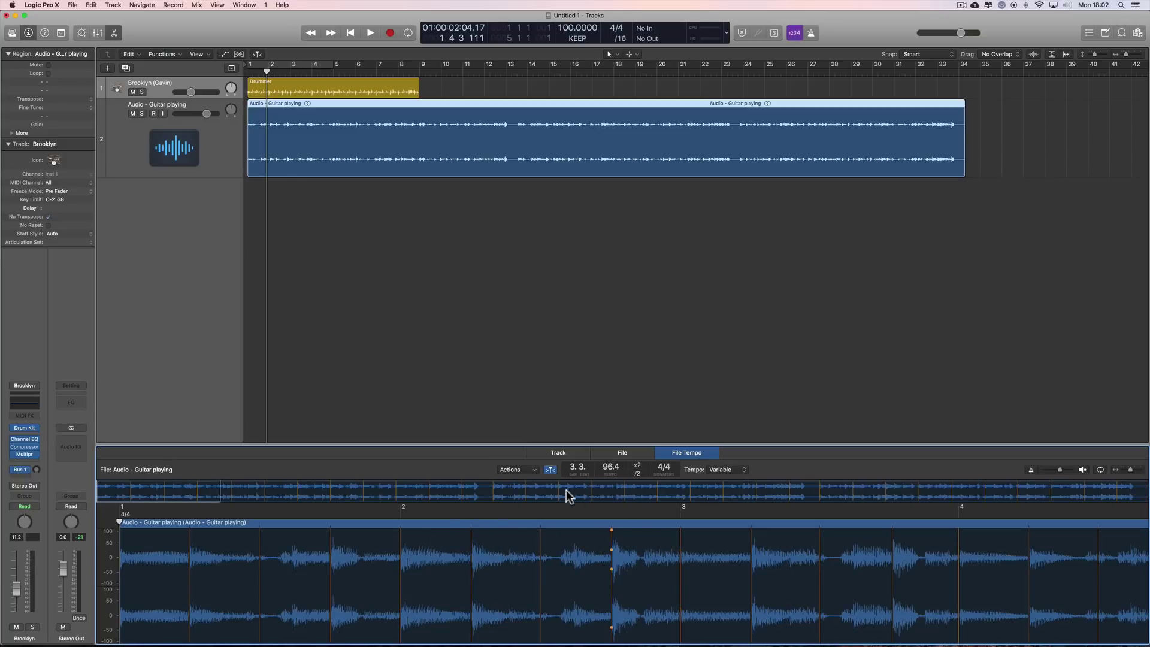
Step: Select bar 2 of the guitar file and apply Set Average Tempo within each Bar
{"action": "left_click_drag", "start_coordinate": [401, 515], "coordinate": [665, 512]}
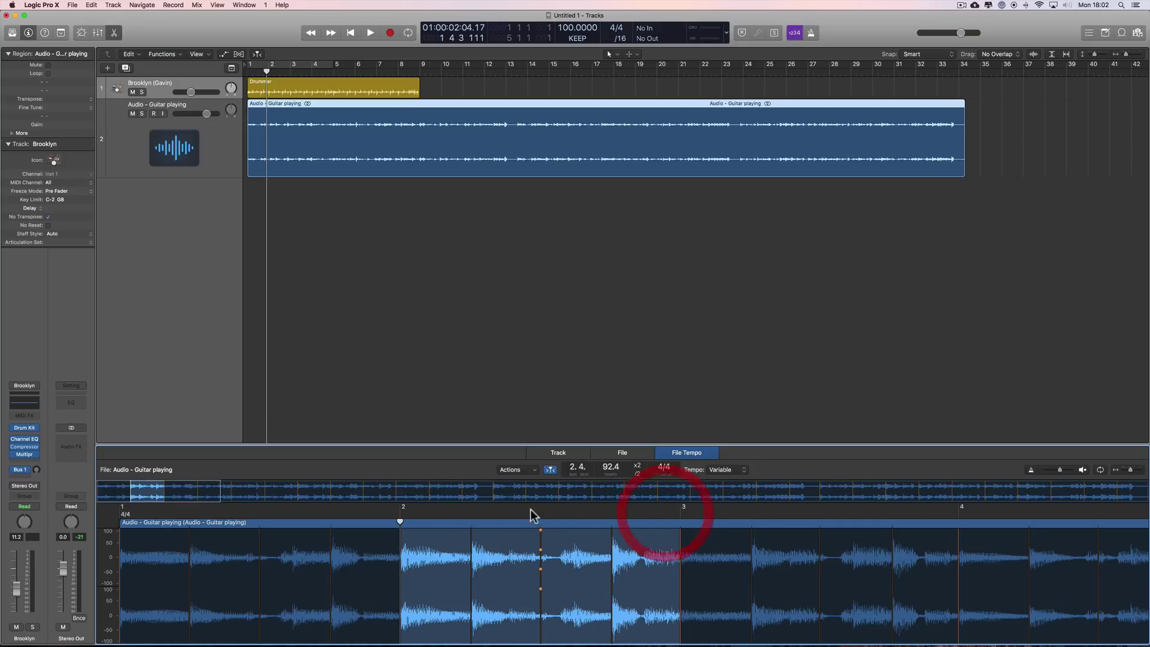
{"action": "left_click", "coordinate": [527, 472]}
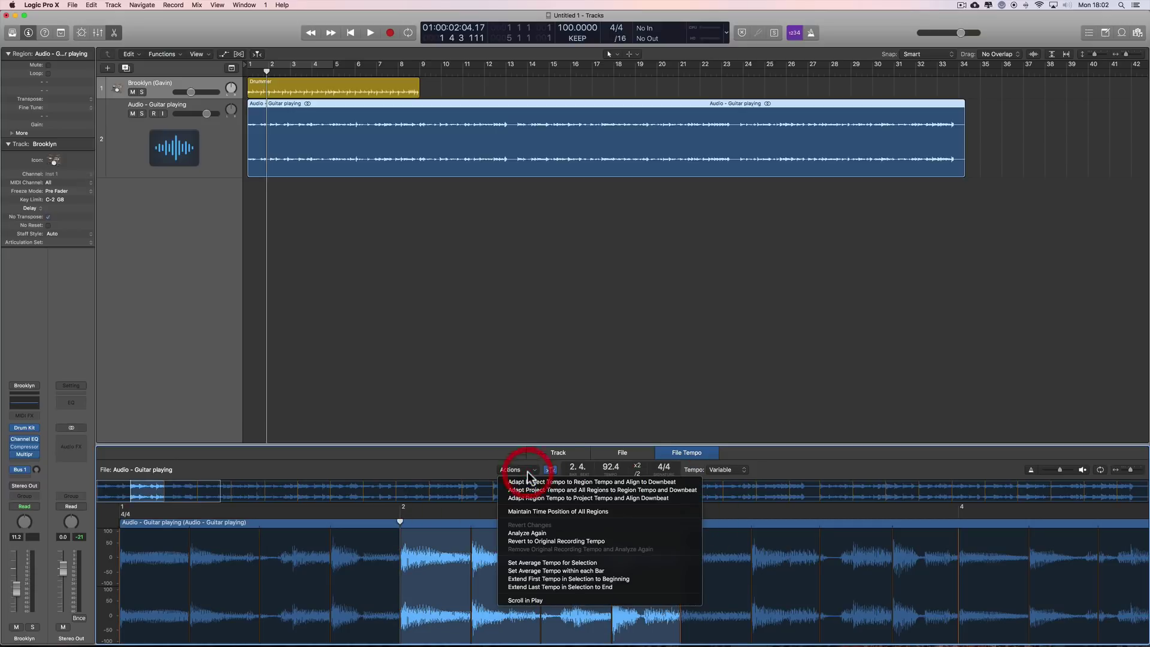
{"action": "left_click", "coordinate": [575, 571]}
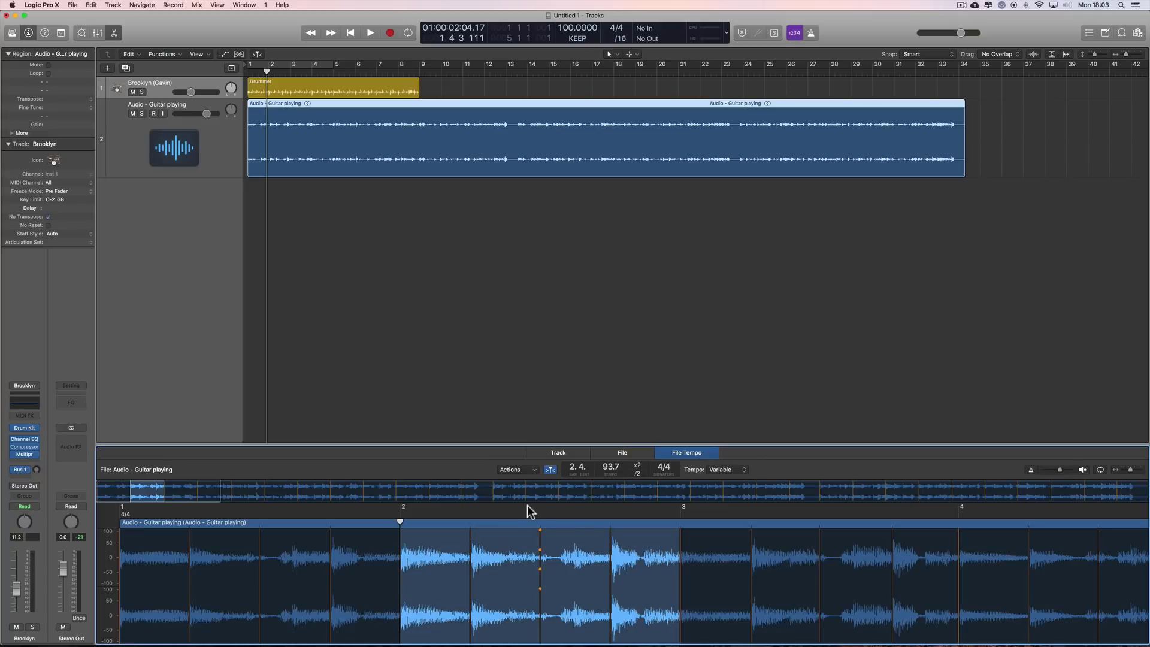
Step: Audition the guitar file from within bar 2, clear the selection, and place the playhead before bar 2's second beat
{"action": "left_click", "coordinate": [491, 506]}
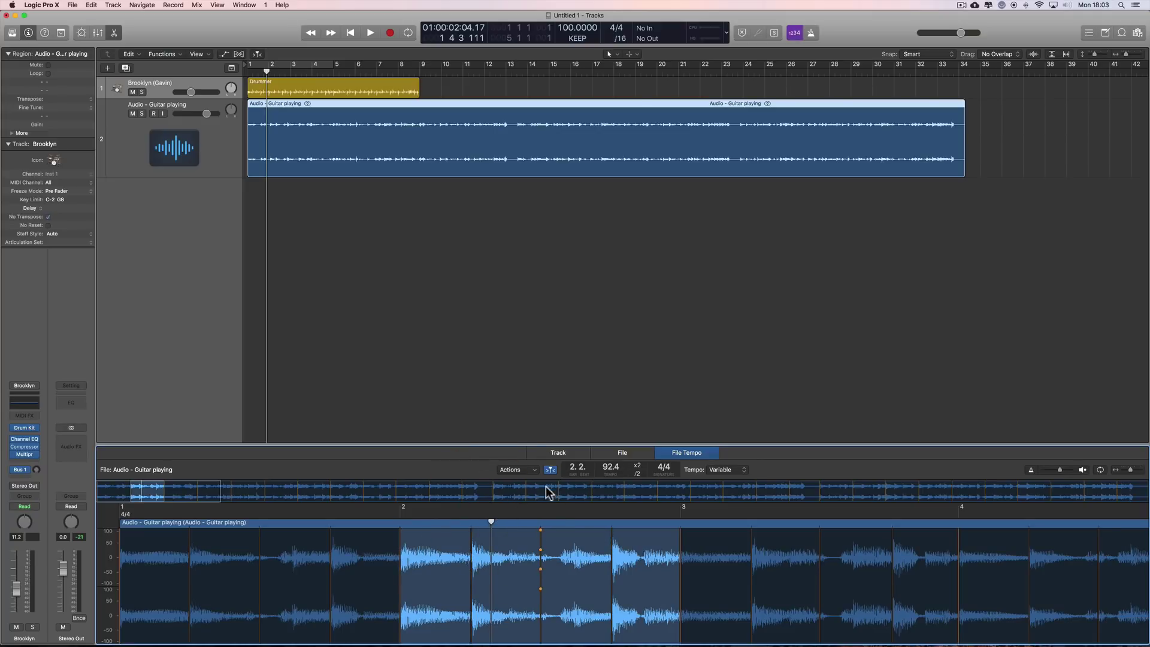
{"action": "double_click", "coordinate": [491, 522]}
{"action": "left_click", "coordinate": [1081, 472]}
{"action": "left_click", "coordinate": [440, 539]}
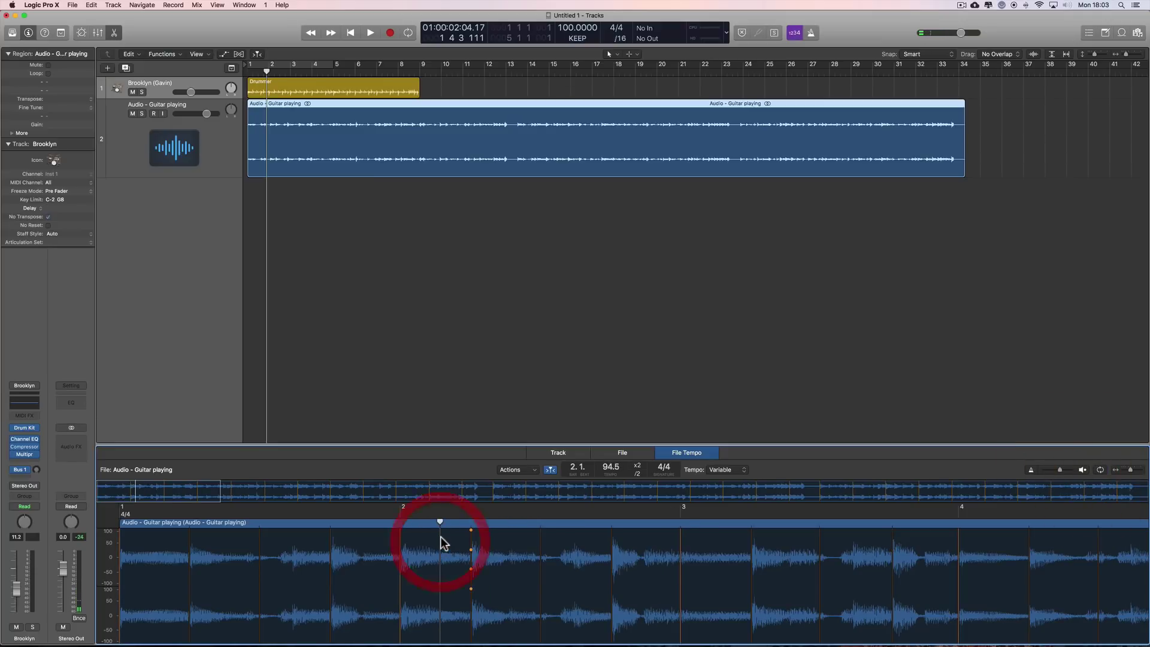
Step: Audition the guitar file from bar 2 with the editor's volume raised, and lower it during playback before stopping
{"action": "left_click", "coordinate": [1055, 470]}
{"action": "left_click_drag", "start_coordinate": [1057, 468], "coordinate": [1072, 469]}
{"action": "left_click", "coordinate": [1081, 469]}
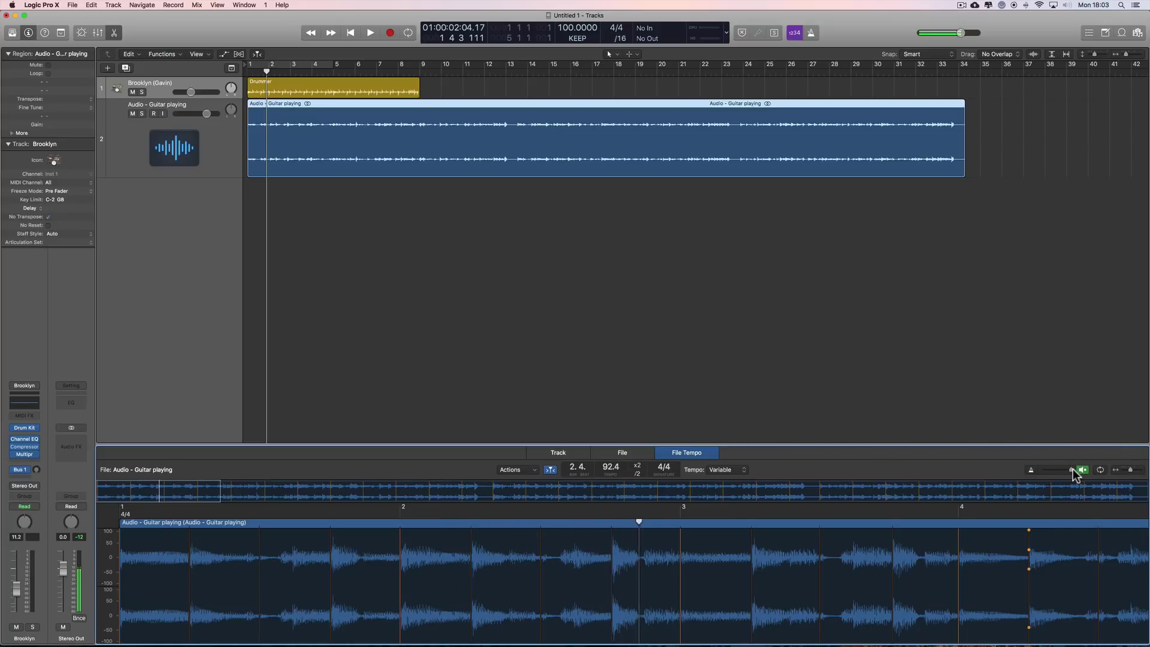
{"action": "left_click_drag", "start_coordinate": [1071, 469], "coordinate": [1049, 473]}
{"action": "left_click", "coordinate": [1082, 470]}
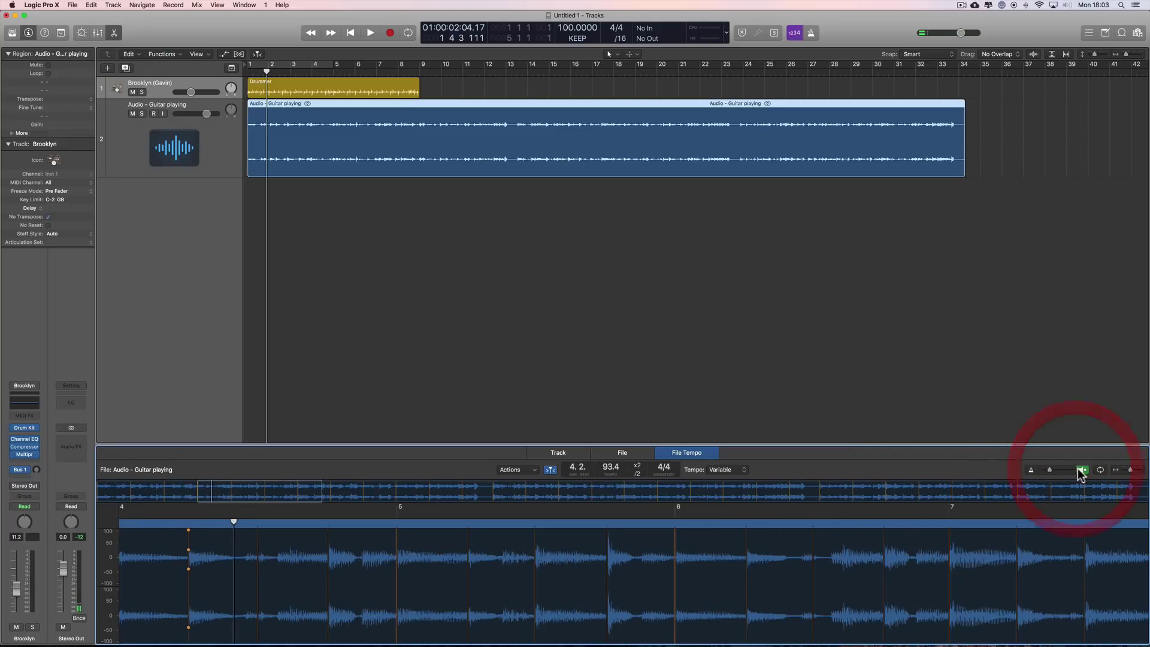
Step: Enable the File Tempo editor's metronome click, open the project's Metronome Settings, raise the editor's volume, and audition the guitar file
{"action": "left_click", "coordinate": [1030, 470]}
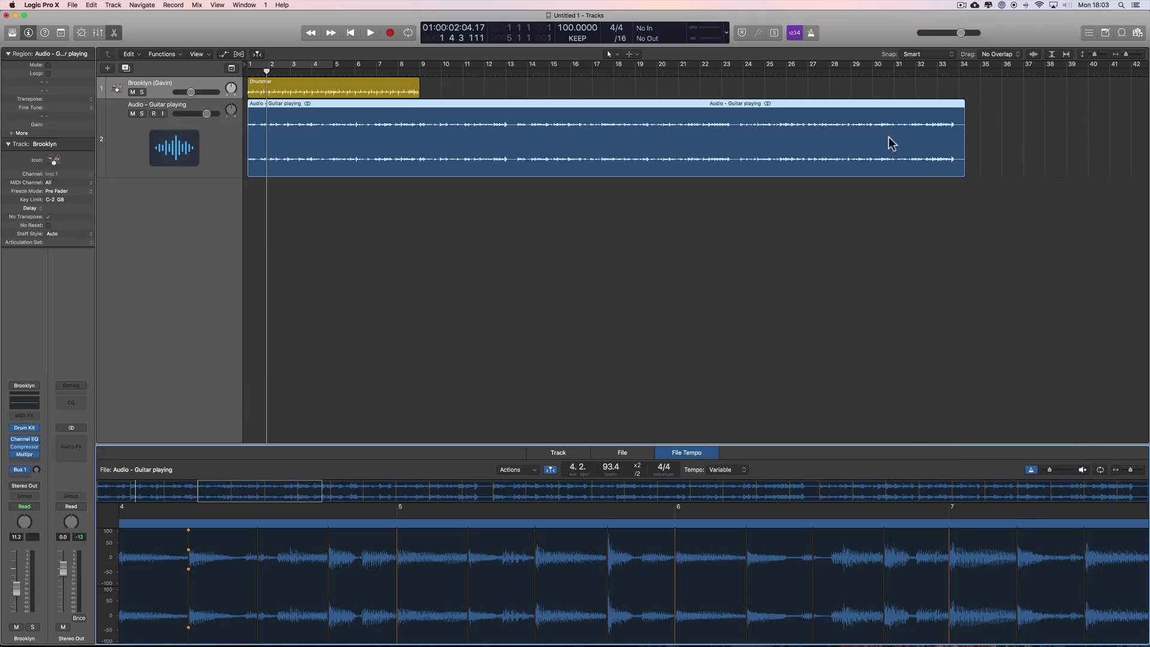
{"action": "right_click", "coordinate": [810, 37]}
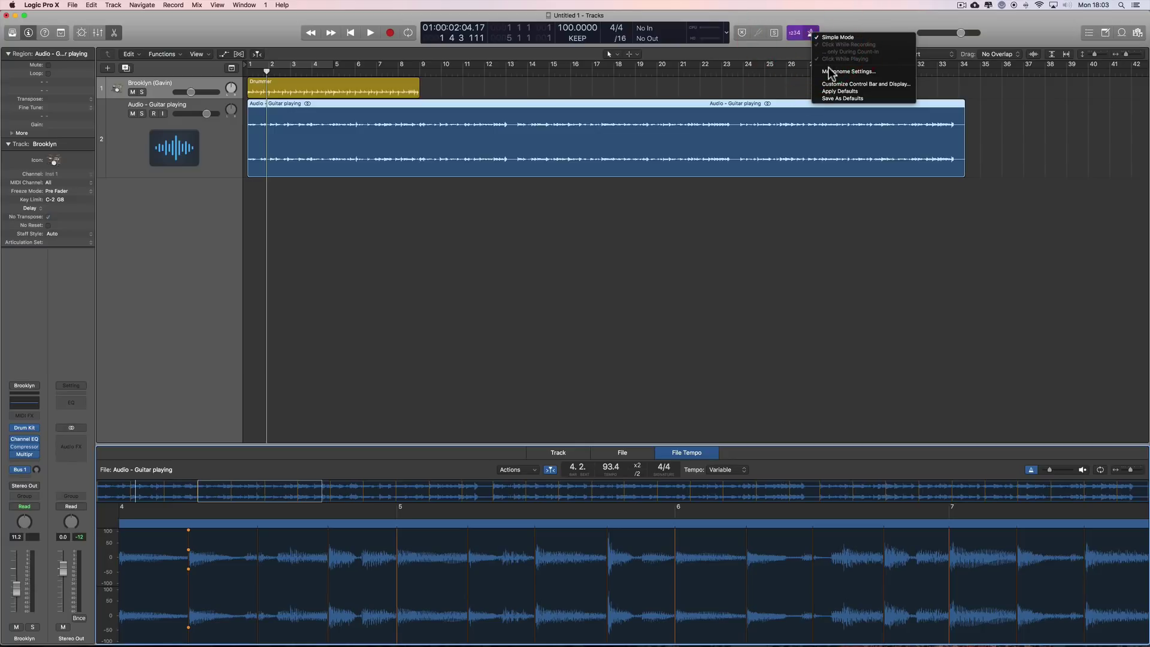
{"action": "left_click", "coordinate": [833, 71]}
{"action": "left_click", "coordinate": [1046, 472]}
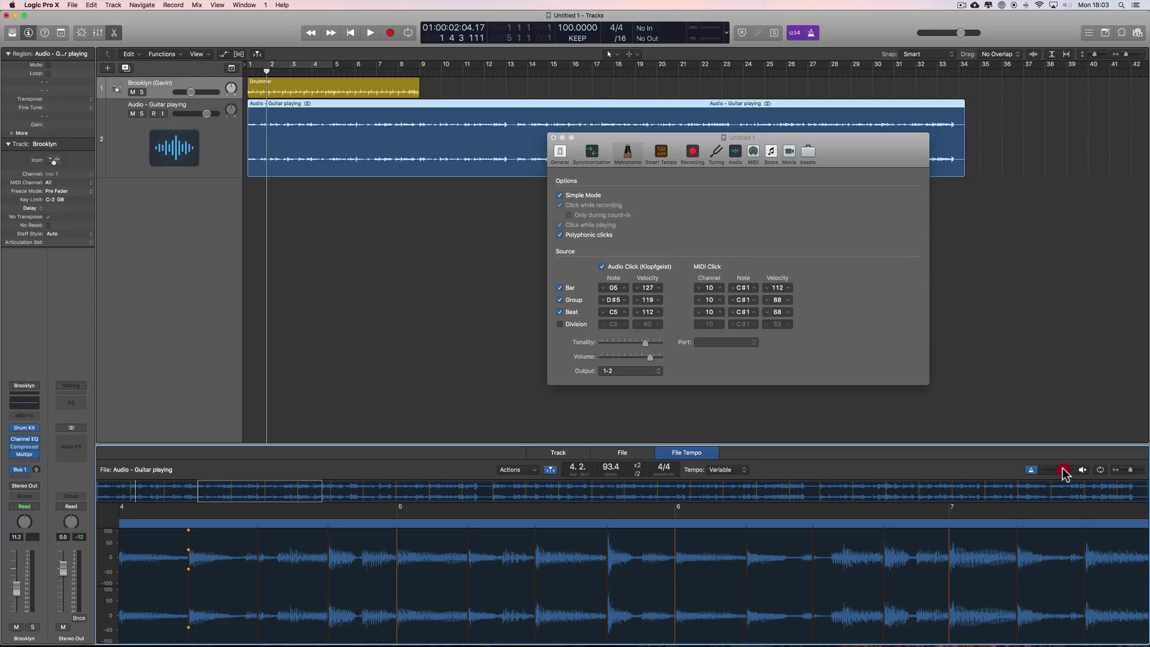
{"action": "left_click", "coordinate": [1083, 470]}
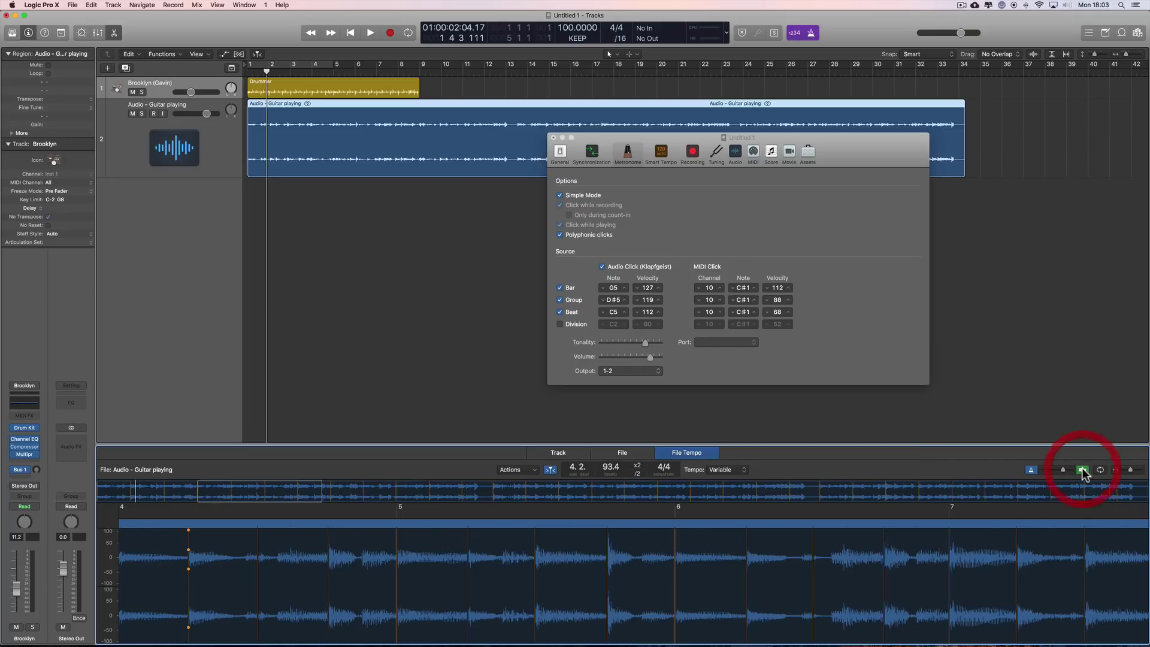
{"action": "left_click", "coordinate": [1082, 470]}
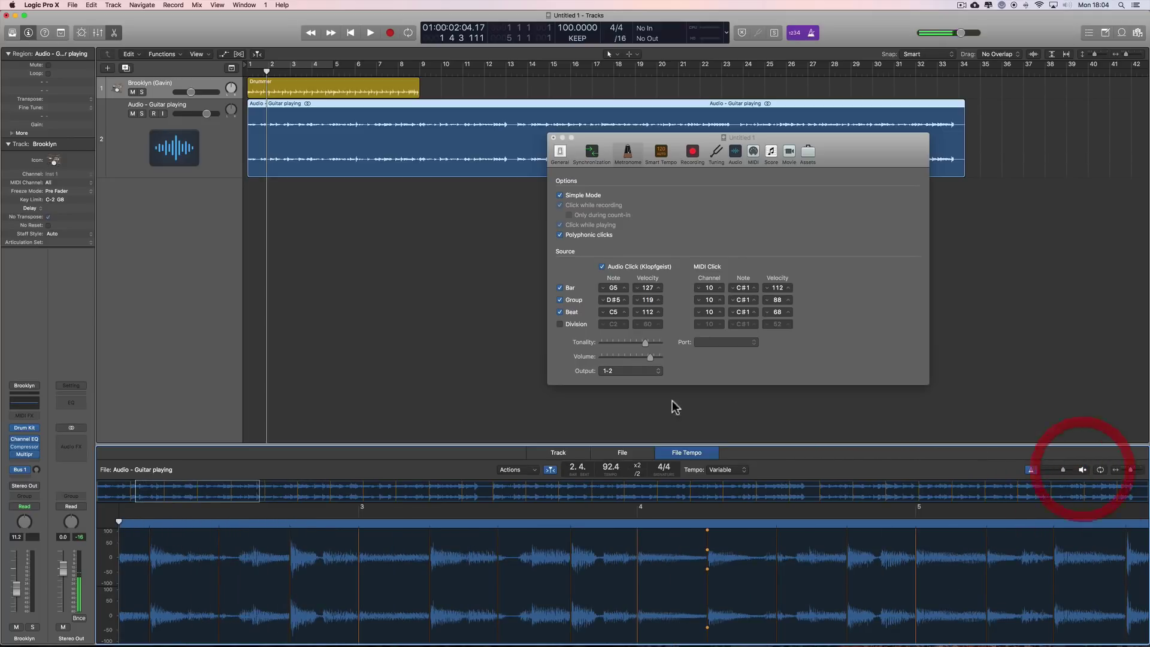
Step: Lower the metronome click volume to about the middle of its range and audition the guitar file with it
{"action": "left_click_drag", "start_coordinate": [648, 357], "coordinate": [629, 363]}
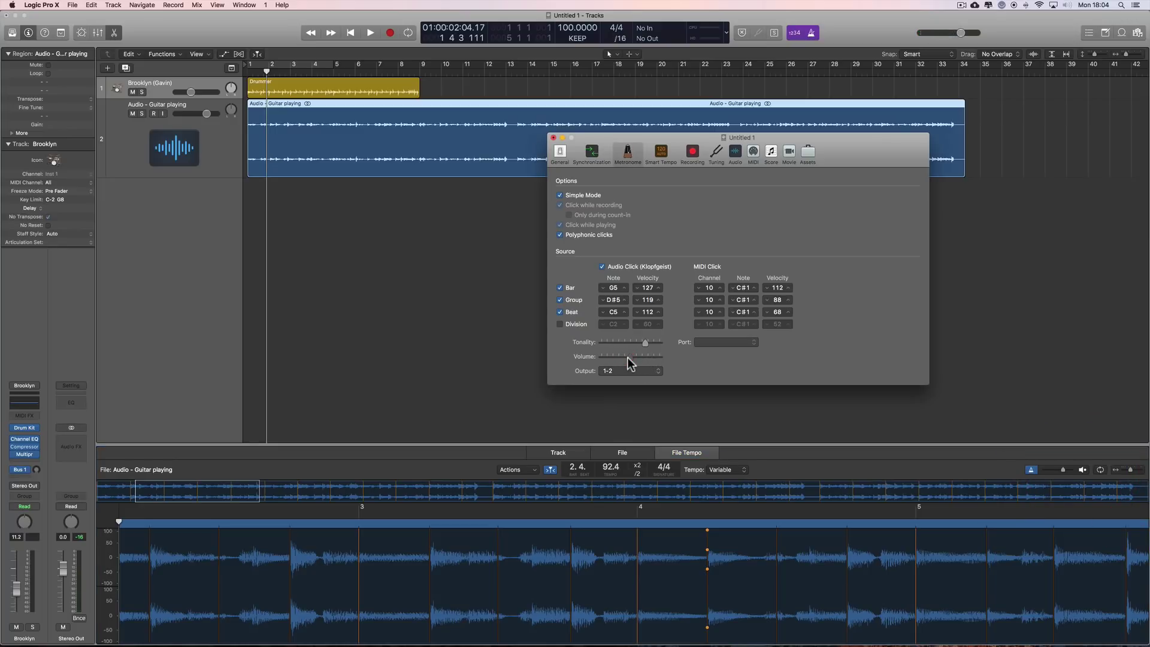
{"action": "left_click", "coordinate": [1083, 470]}
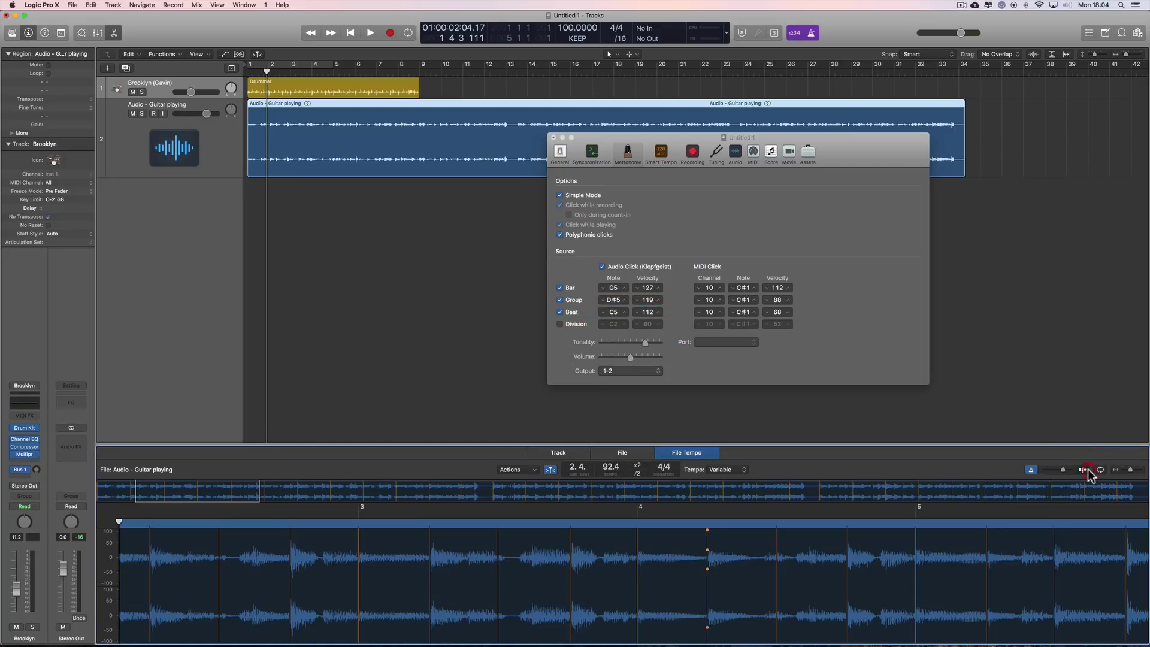
{"action": "left_click", "coordinate": [1083, 470]}
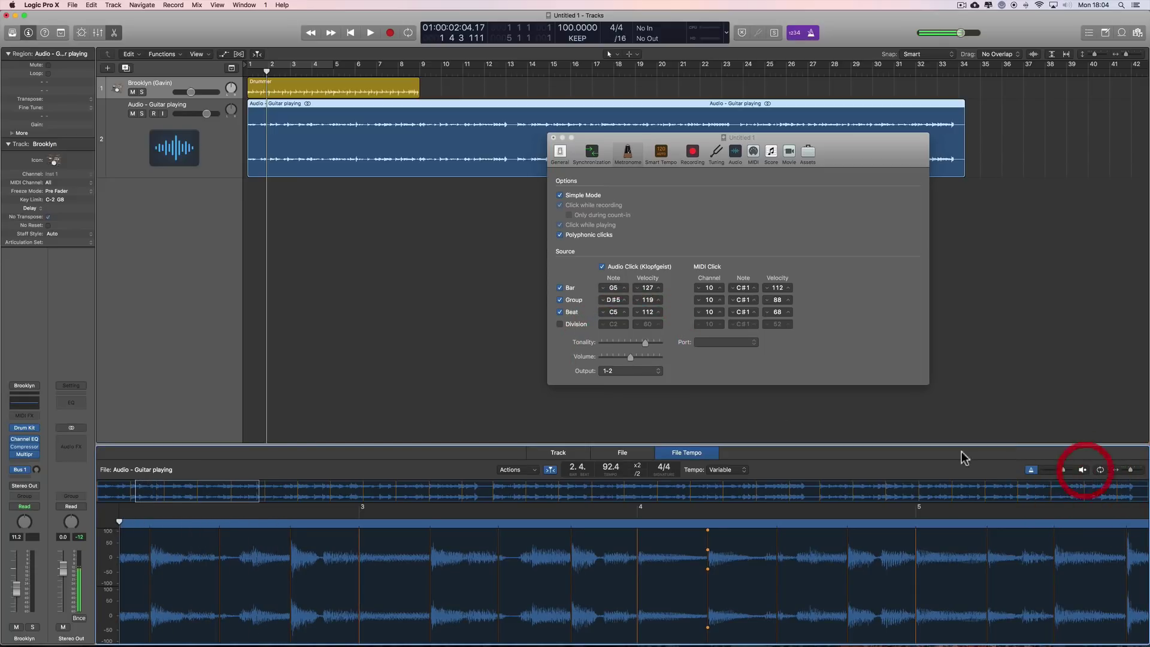
Step: Raise the metronome click volume back up, audition the guitar file from bar 2, and close the project's Metronome Settings
{"action": "left_click_drag", "start_coordinate": [629, 357], "coordinate": [649, 359]}
{"action": "left_click", "coordinate": [1083, 470]}
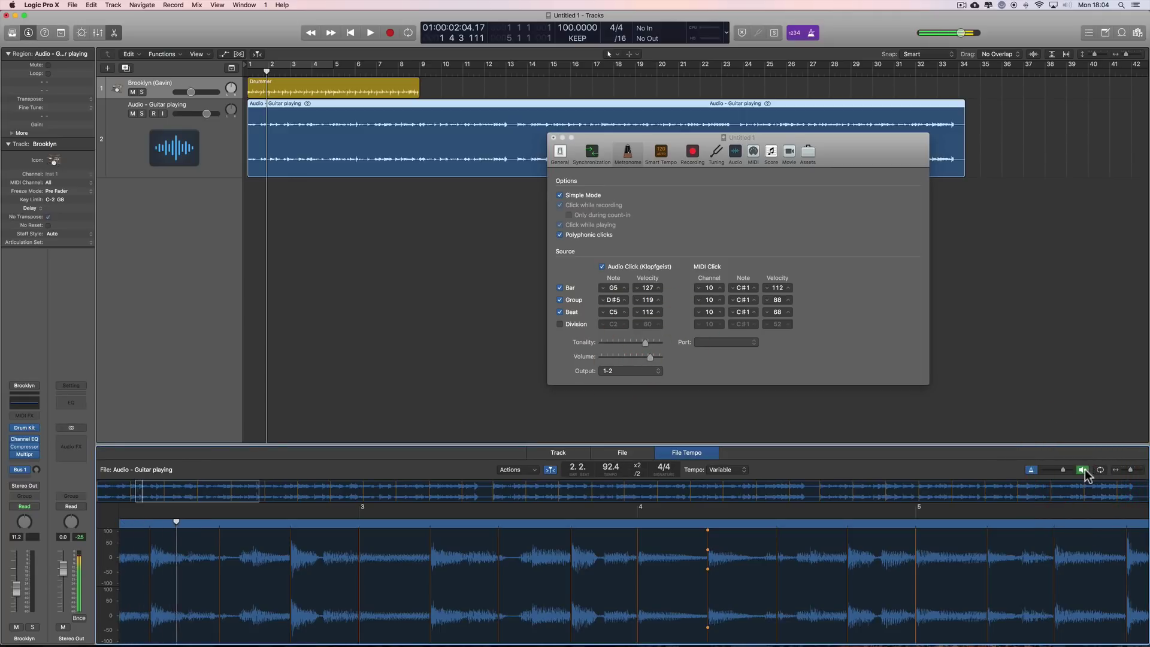
{"action": "left_click", "coordinate": [1083, 470]}
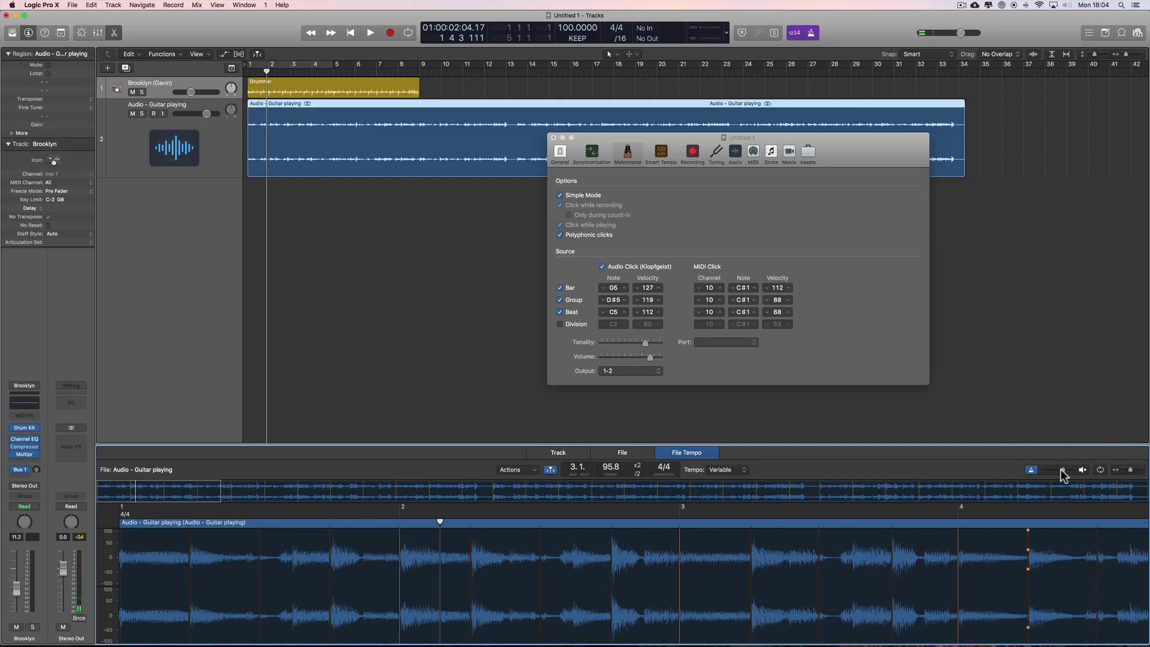
{"action": "left_click", "coordinate": [553, 137]}
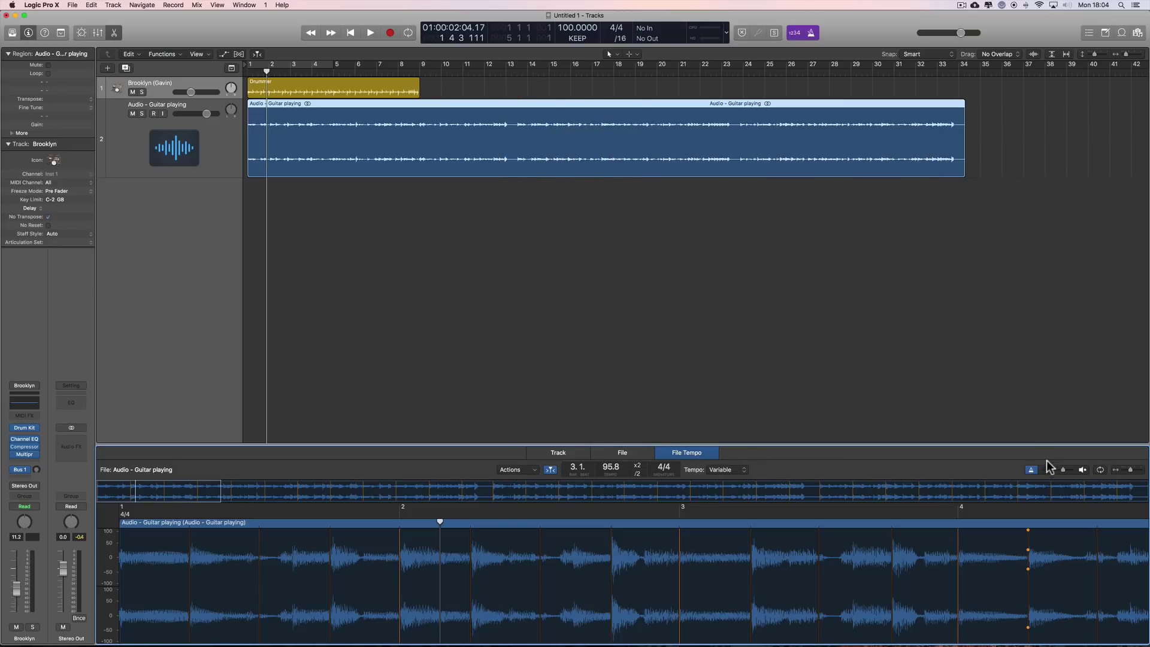
Step: Audition the guitar file from bar 2 while adjusting the editor's volume, and view the channel strip options for previewing
{"action": "mouse_move", "coordinate": [1073, 473]}
{"action": "left_mouse_down"}
{"action": "mouse_move", "coordinate": [1054, 473]}
{"action": "mouse_move", "coordinate": [1083, 475]}
{"action": "left_mouse_up"}
{"action": "left_click", "coordinate": [1083, 473]}
{"action": "left_click", "coordinate": [1079, 472]}
{"action": "mouse_move", "coordinate": [1048, 470]}
{"action": "left_mouse_down"}
{"action": "mouse_move", "coordinate": [1073, 471]}
{"action": "mouse_move", "coordinate": [1051, 473]}
{"action": "mouse_move", "coordinate": [1061, 471]}
{"action": "left_mouse_up"}
{"action": "left_click", "coordinate": [1082, 470]}
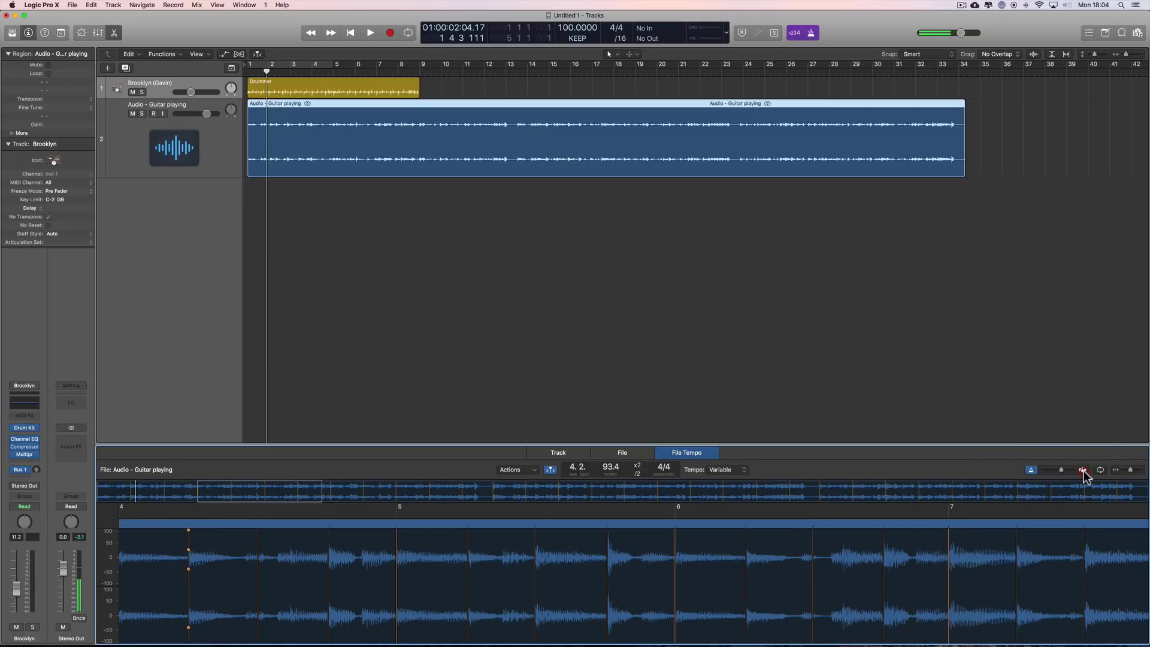
{"action": "left_click", "coordinate": [1082, 470]}
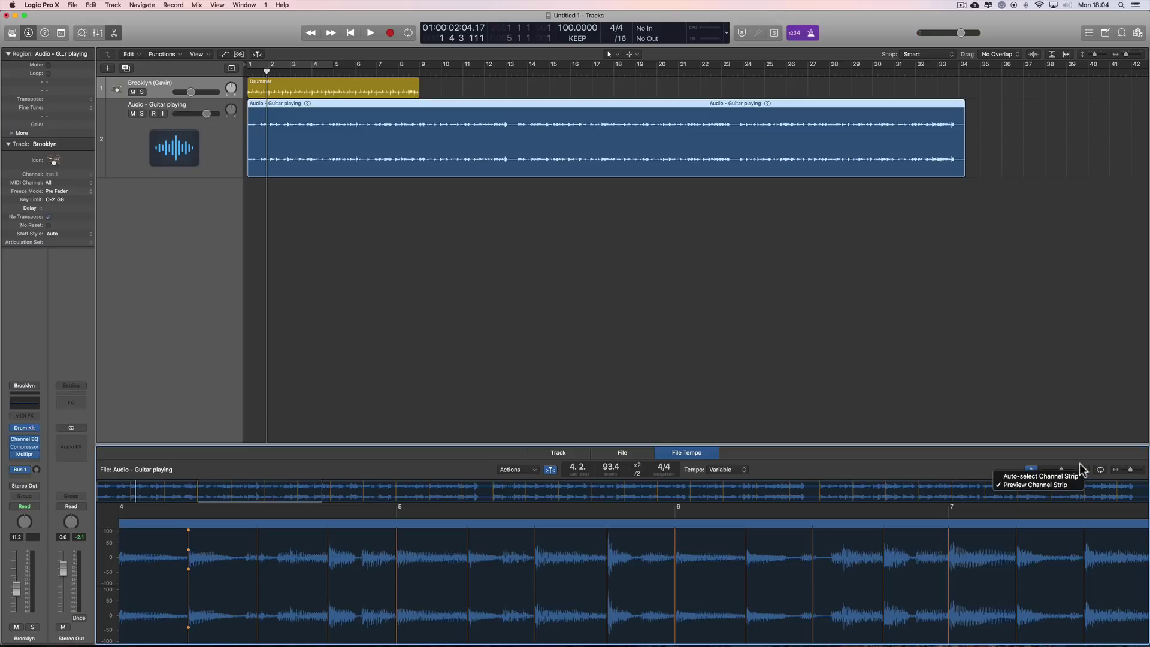
{"action": "left_click", "coordinate": [1076, 466]}
Step: Switch the File Tempo editor's metronome click off and back on, and raise the editor's volume close to maximum
{"action": "left_click", "coordinate": [1031, 470]}
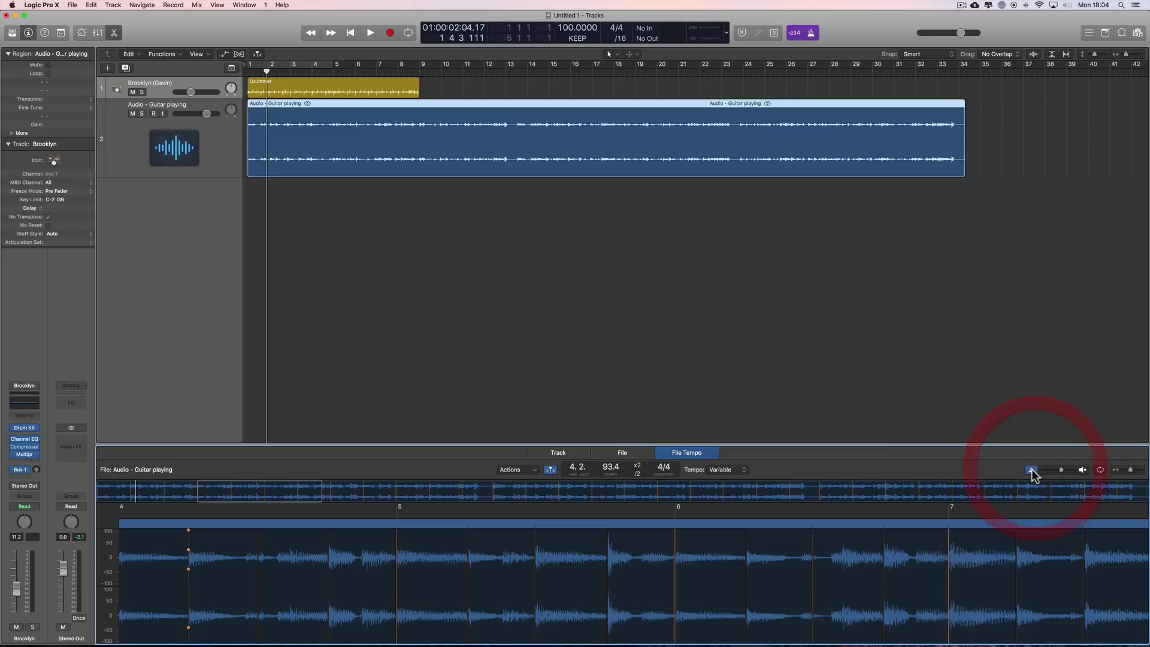
{"action": "left_click", "coordinate": [1031, 470]}
{"action": "left_click", "coordinate": [1061, 469]}
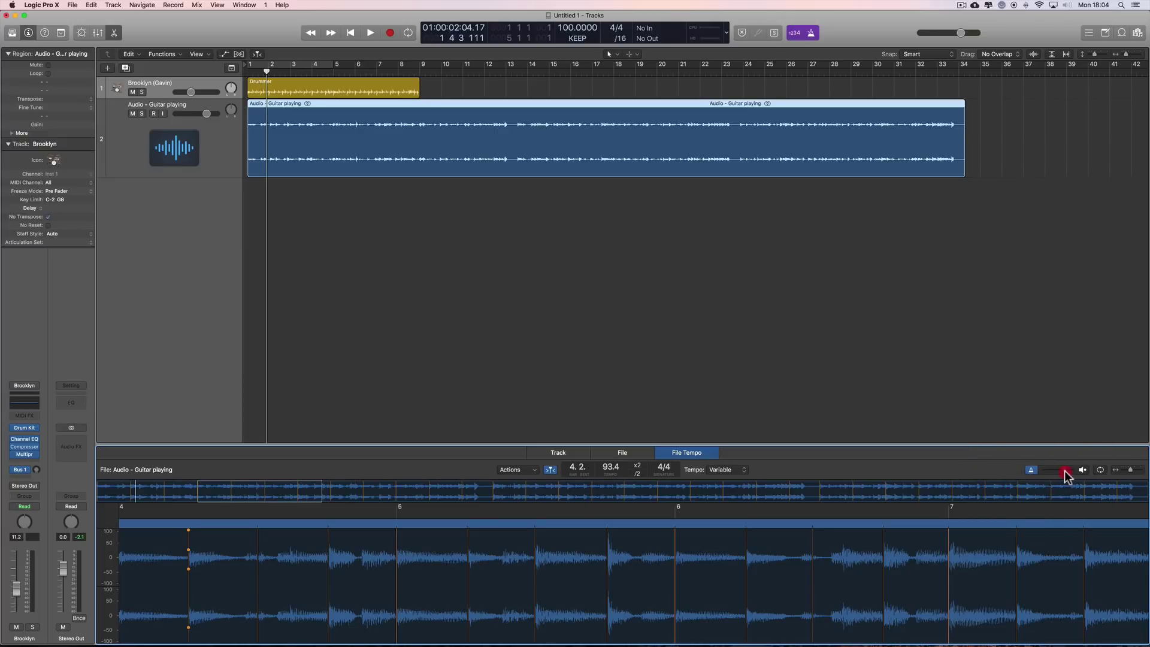
{"action": "mouse_move", "coordinate": [1059, 470]}
{"action": "left_mouse_down"}
{"action": "mouse_move", "coordinate": [1049, 470]}
{"action": "mouse_move", "coordinate": [1065, 472]}
{"action": "left_mouse_up"}
{"action": "mouse_move", "coordinate": [1072, 471]}
{"action": "left_mouse_down"}
{"action": "mouse_move", "coordinate": [1054, 470]}
{"action": "mouse_move", "coordinate": [1072, 471]}
{"action": "left_mouse_up"}
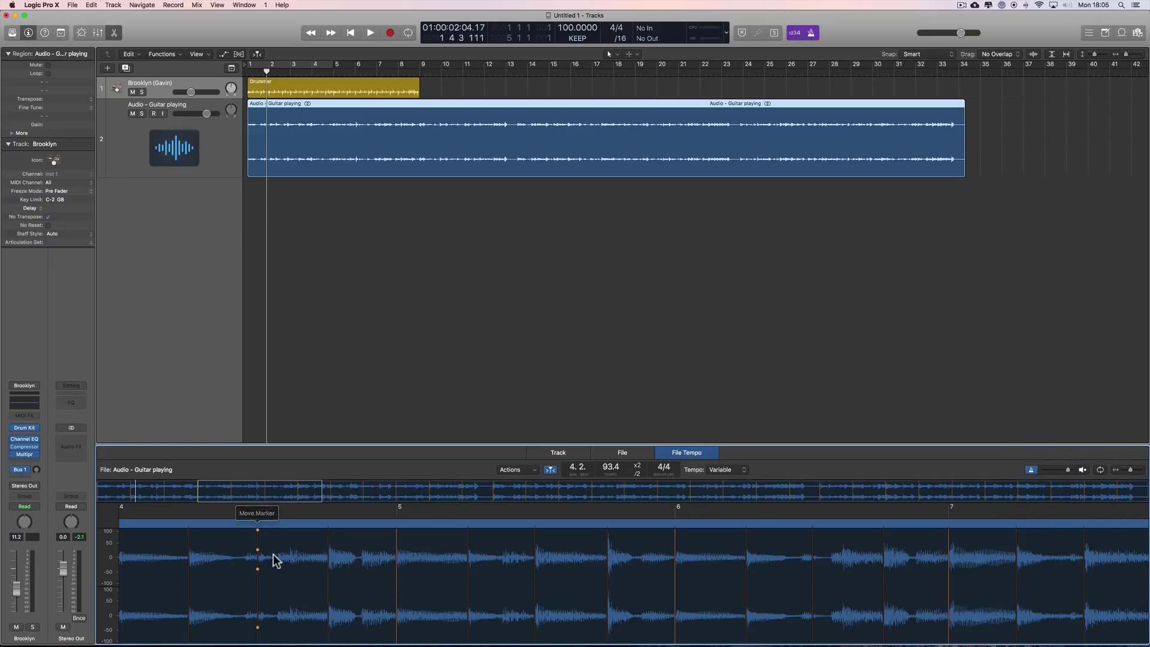
Step: Audition the guitar file from bar 2 with the metronome click, lower the editor's volume during playback, and stop
{"action": "scroll", "coordinate": [273, 554], "scroll_direction": "left", "scroll_amount": 1}
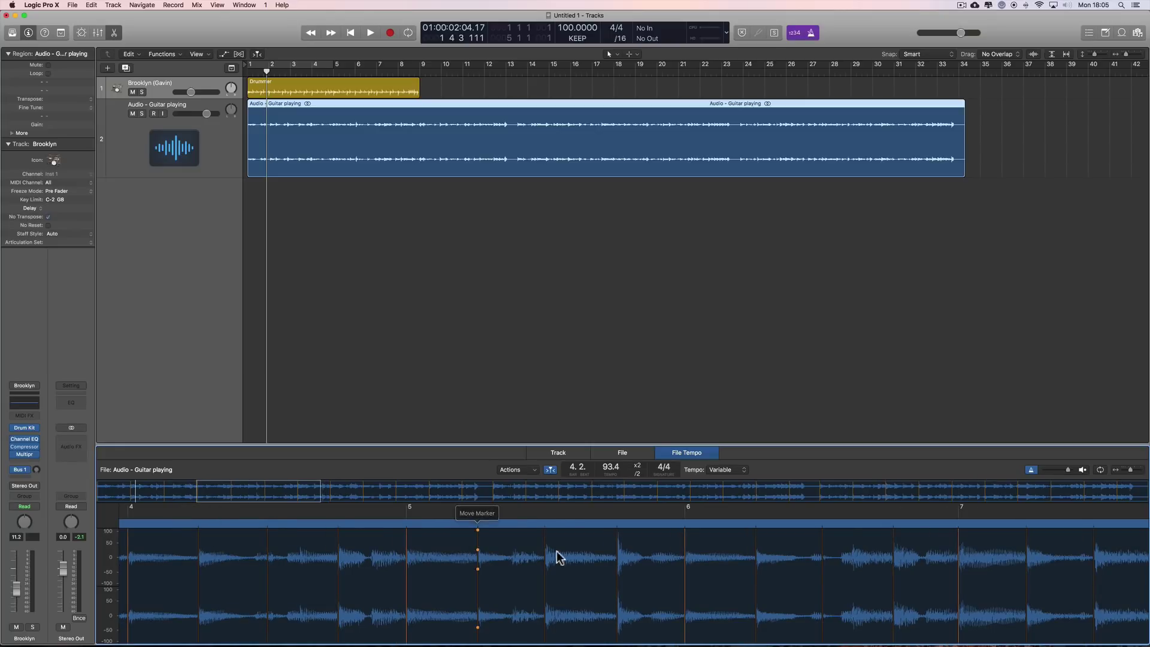
{"action": "left_click", "coordinate": [1082, 471]}
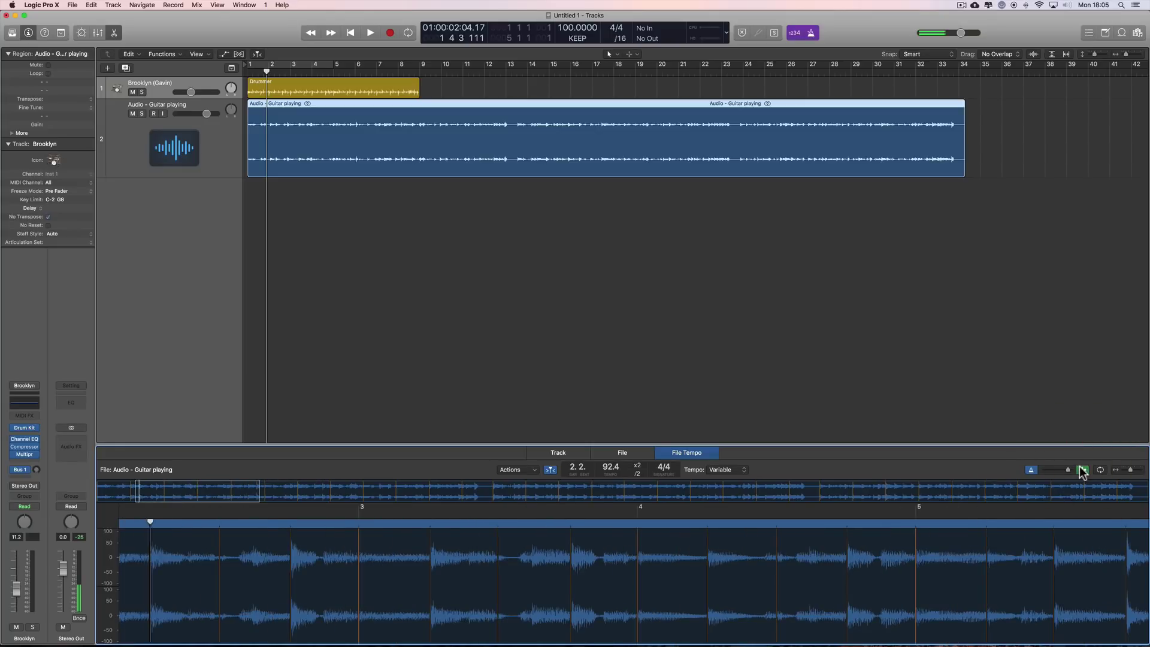
{"action": "left_click_drag", "start_coordinate": [1060, 474], "coordinate": [1055, 472]}
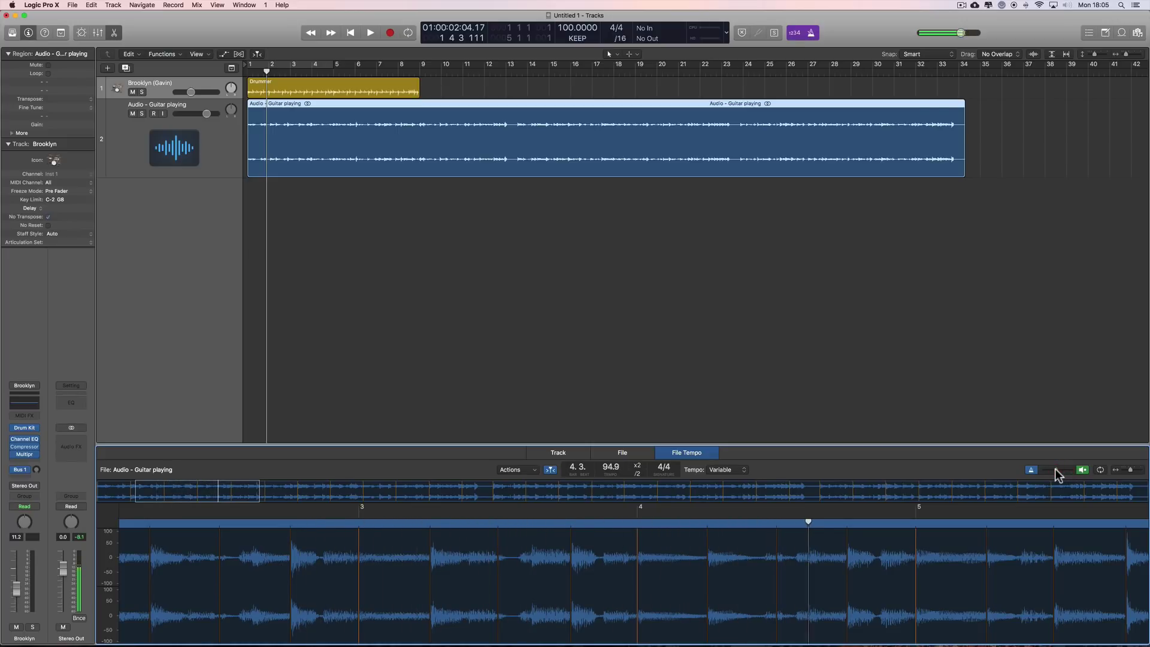
{"action": "left_click", "coordinate": [1054, 468]}
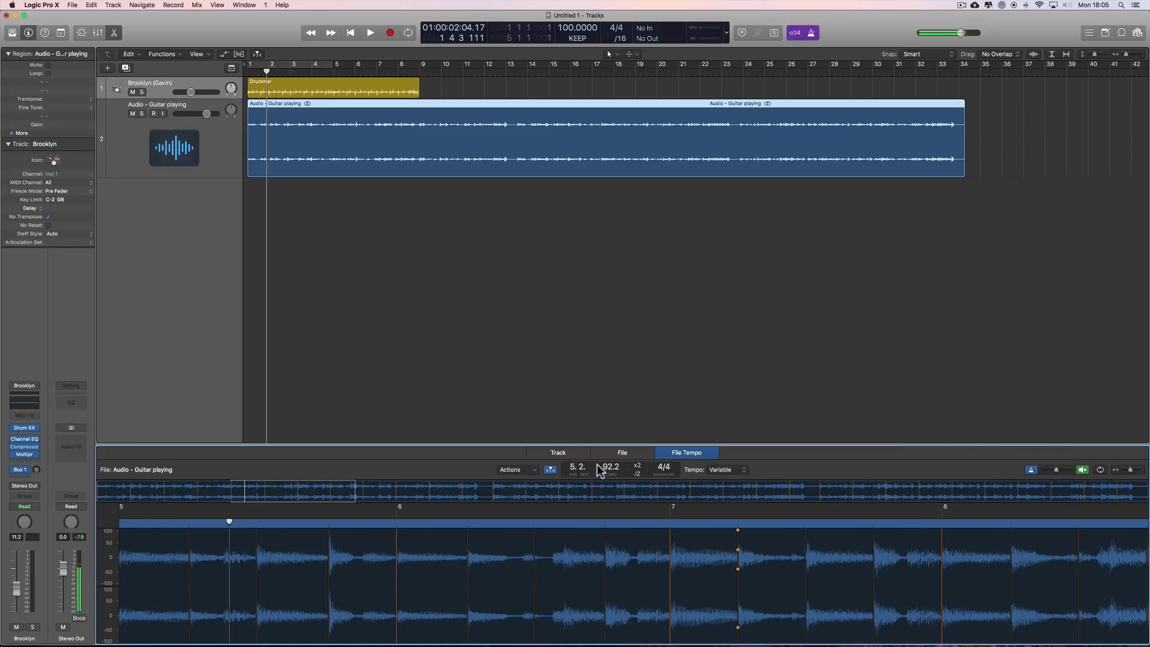
{"action": "left_click", "coordinate": [1082, 469]}
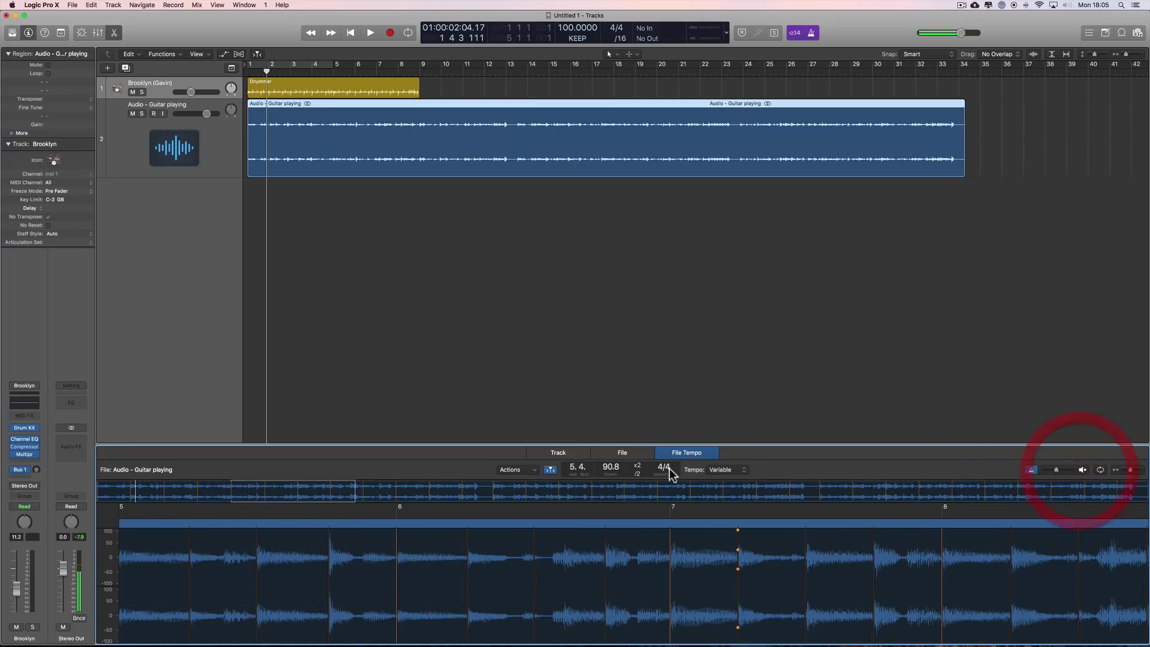
Step: Audition the guitar file once more at the lowered editor volume, and stop playback
{"action": "left_click", "coordinate": [422, 529]}
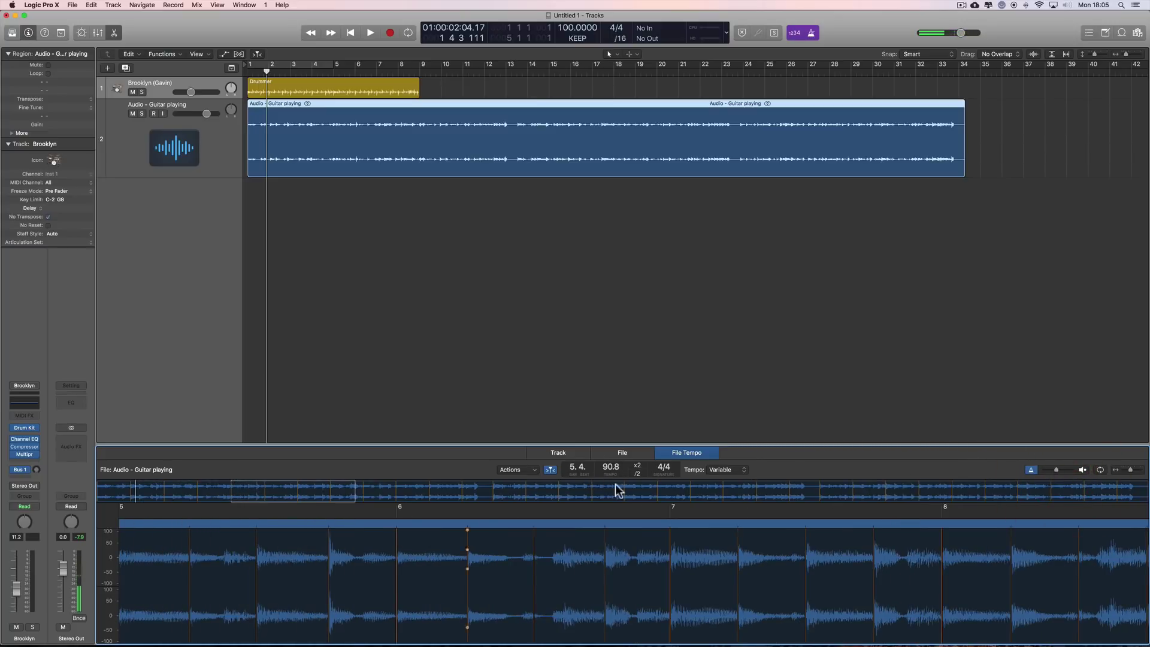
{"action": "left_click", "coordinate": [1082, 470]}
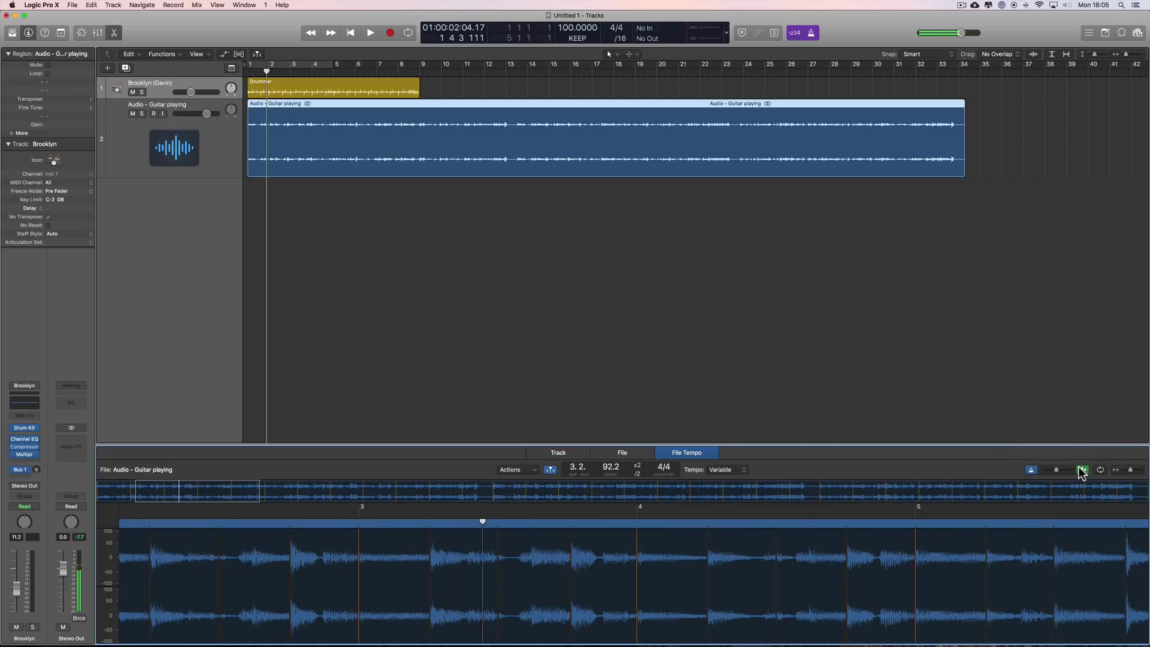
{"action": "left_click", "coordinate": [1082, 469]}
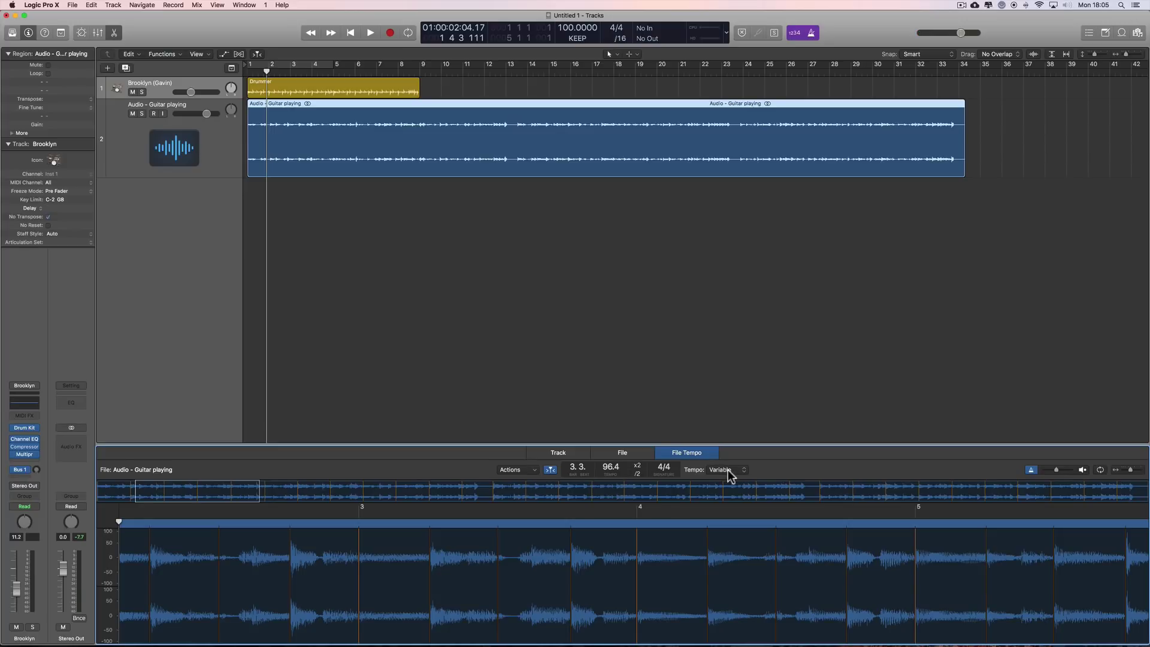
Step: View the available file time signatures while keeping 4/4, and move the editor's playhead to the start of bar 1
{"action": "left_click", "coordinate": [663, 469]}
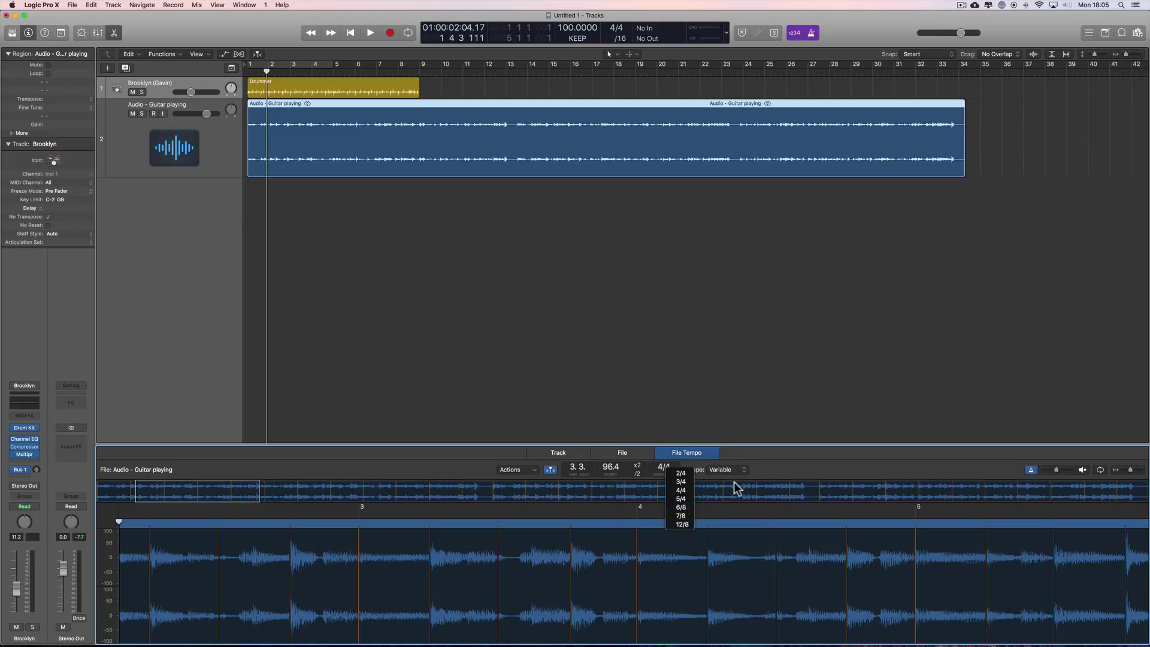
{"action": "left_click", "coordinate": [760, 472]}
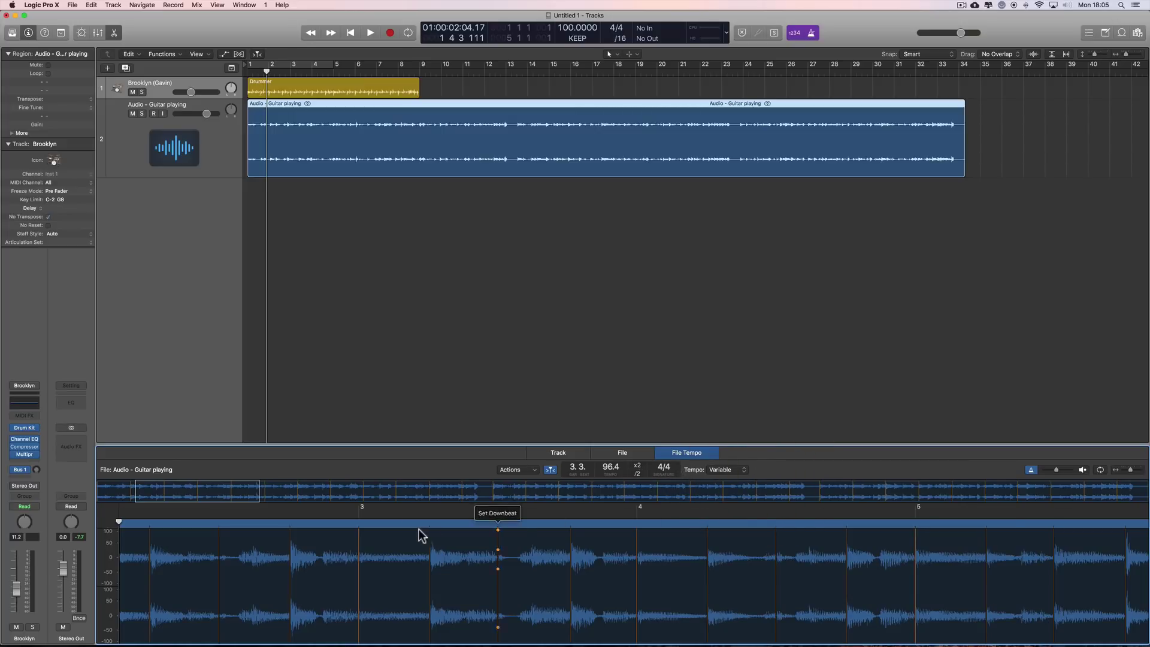
{"action": "scroll", "coordinate": [398, 539], "scroll_direction": "left", "scroll_amount": 5}
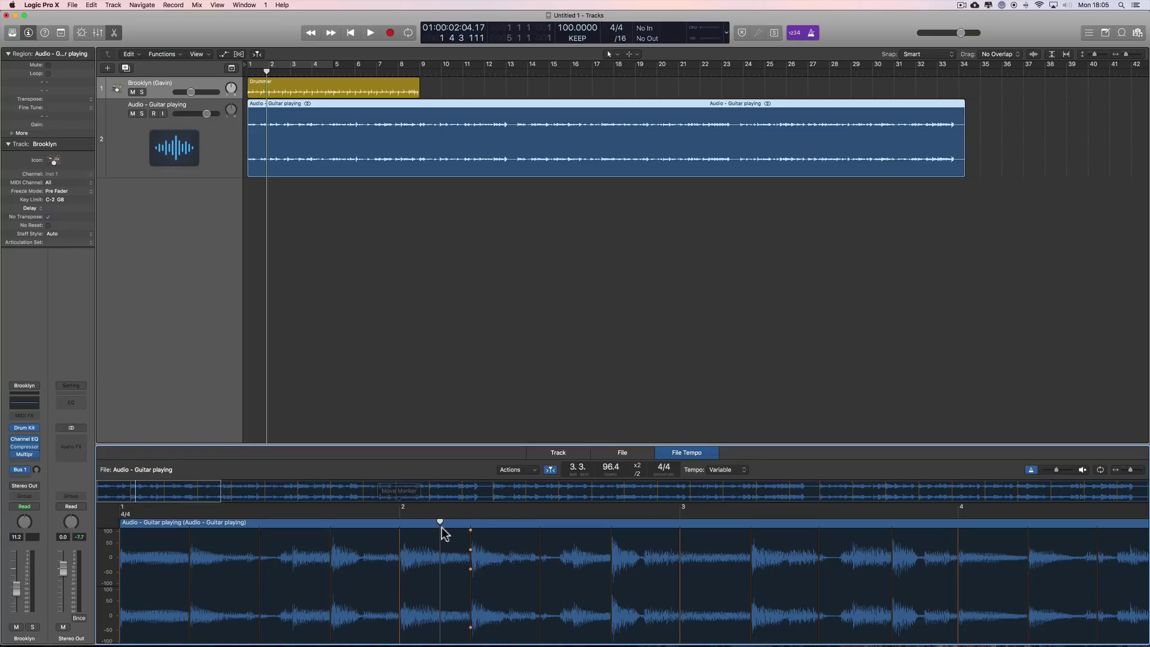
{"action": "left_click_drag", "start_coordinate": [439, 522], "coordinate": [114, 544]}
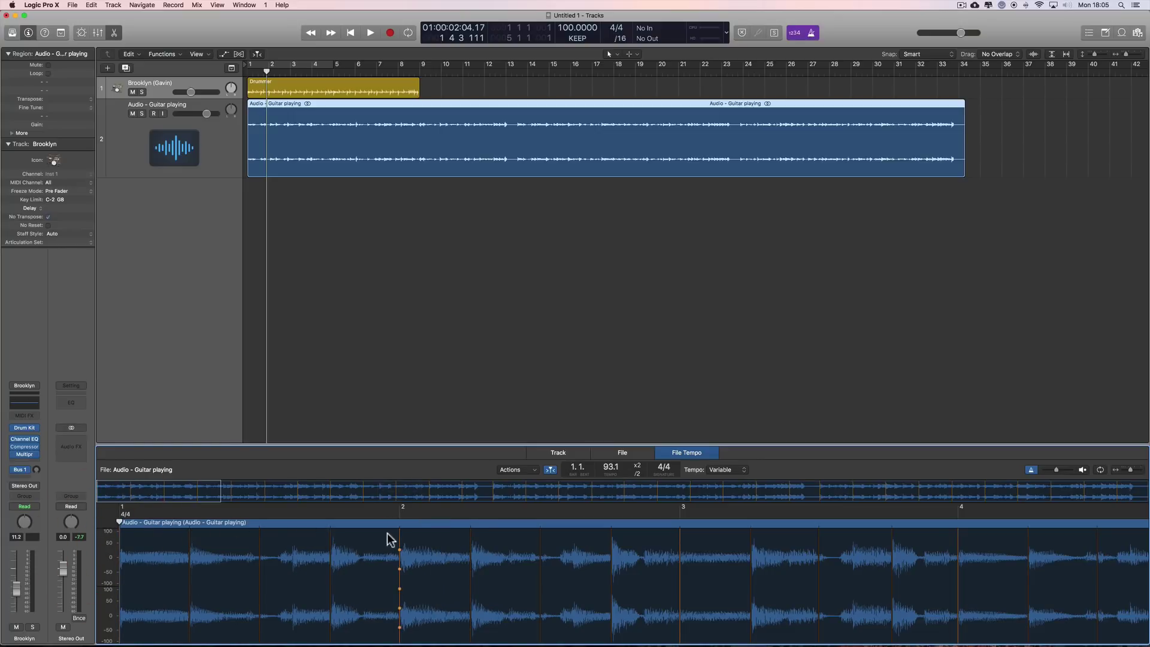
Step: Try doubling the file tempo once to 186.1 and twice to 372.3, halving it back to 93.1 each time
{"action": "left_click", "coordinate": [331, 531]}
{"action": "left_click", "coordinate": [637, 467]}
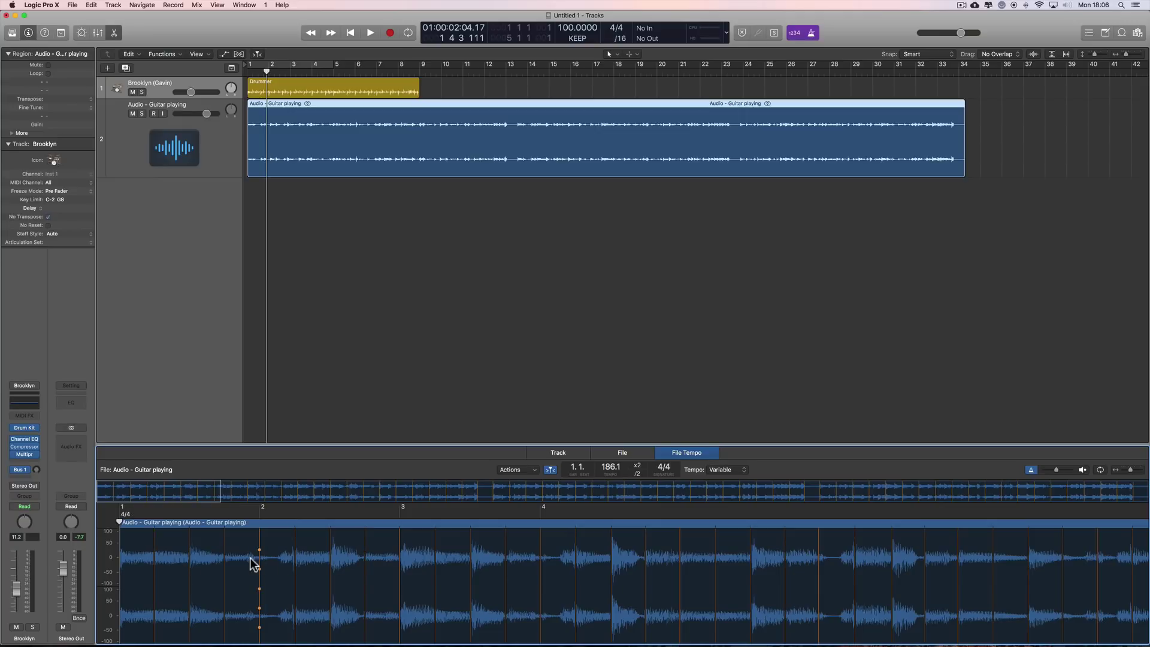
{"action": "left_click", "coordinate": [639, 473]}
{"action": "left_click", "coordinate": [639, 468]}
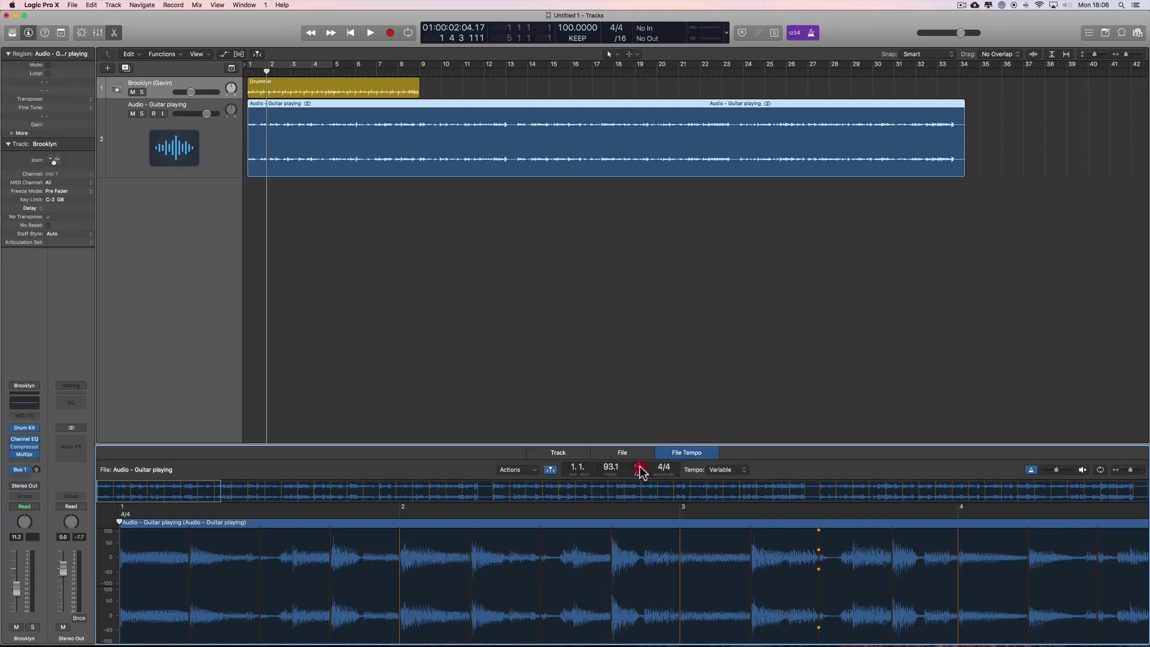
{"action": "left_click", "coordinate": [637, 469]}
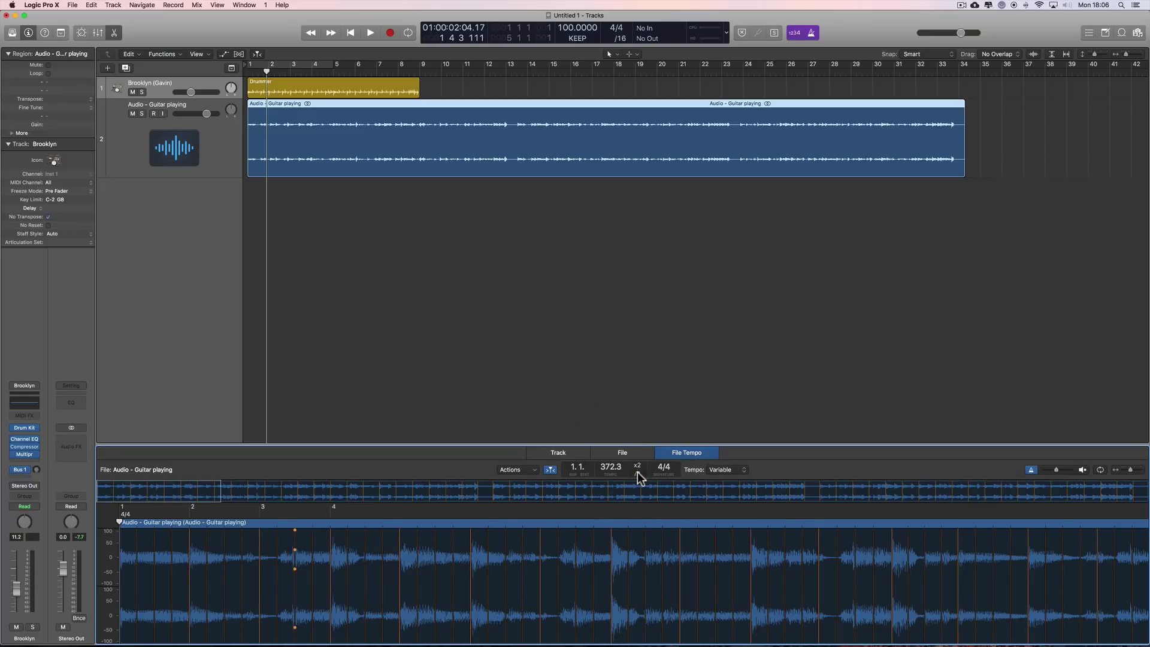
{"action": "left_click", "coordinate": [637, 474]}
{"action": "left_click", "coordinate": [638, 474]}
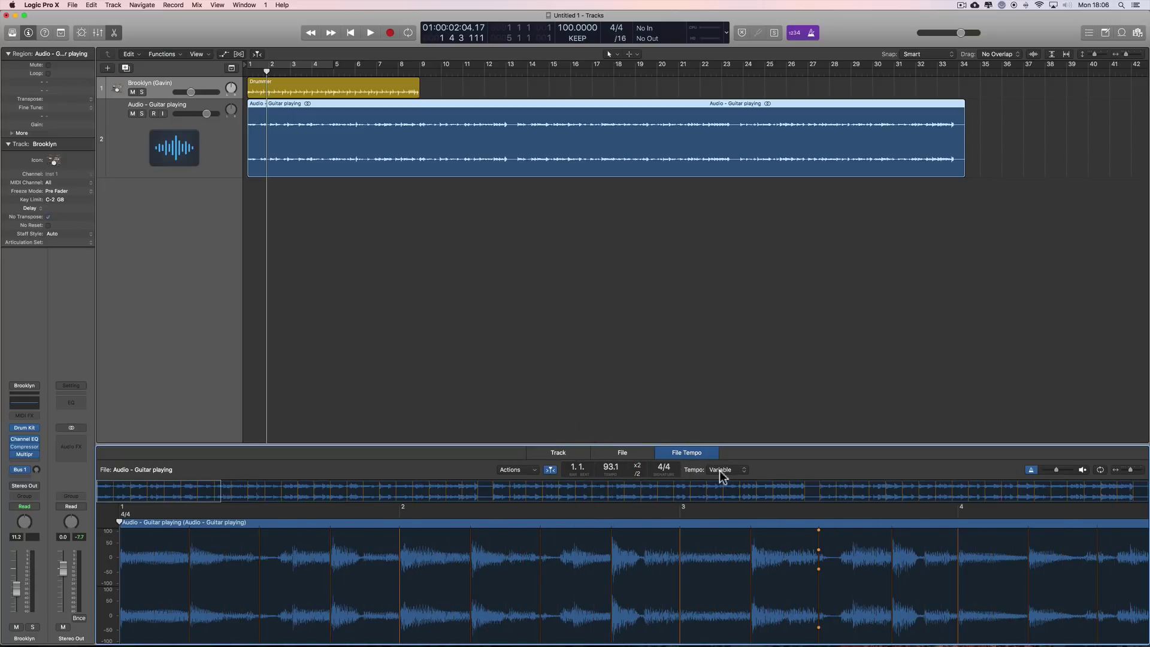
Step: Show the global tracks above the arrangement, and review the File Tempo editor's tempo-adaptation actions
{"action": "left_click", "coordinate": [834, 558]}
{"action": "left_click", "coordinate": [232, 68]}
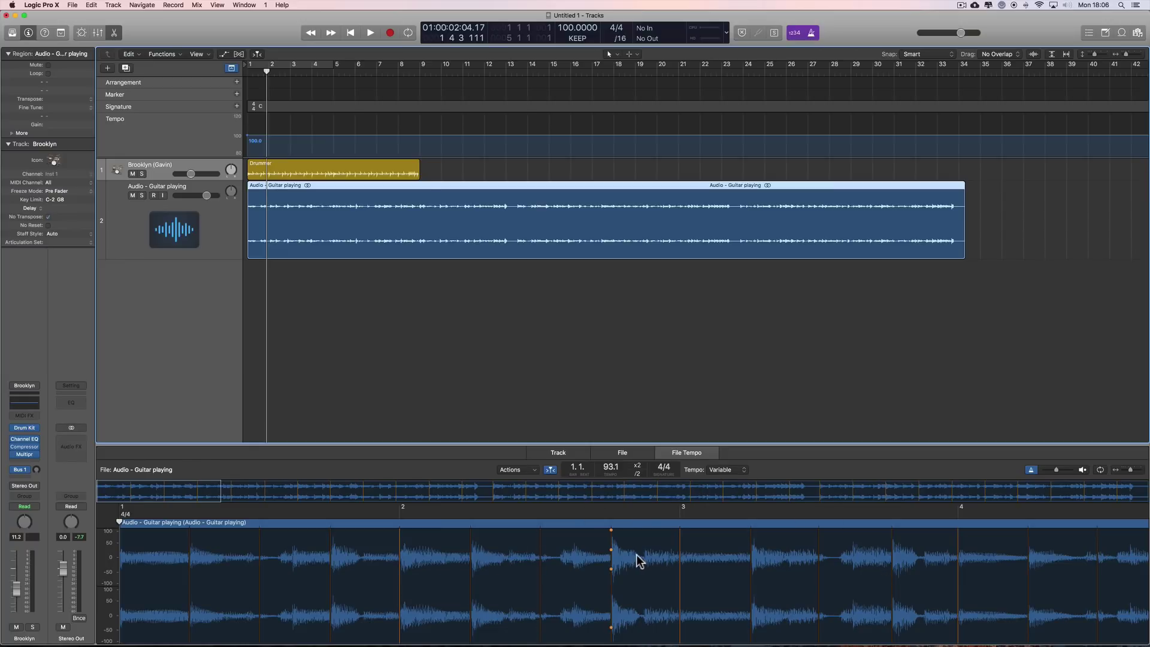
{"action": "left_click", "coordinate": [526, 469]}
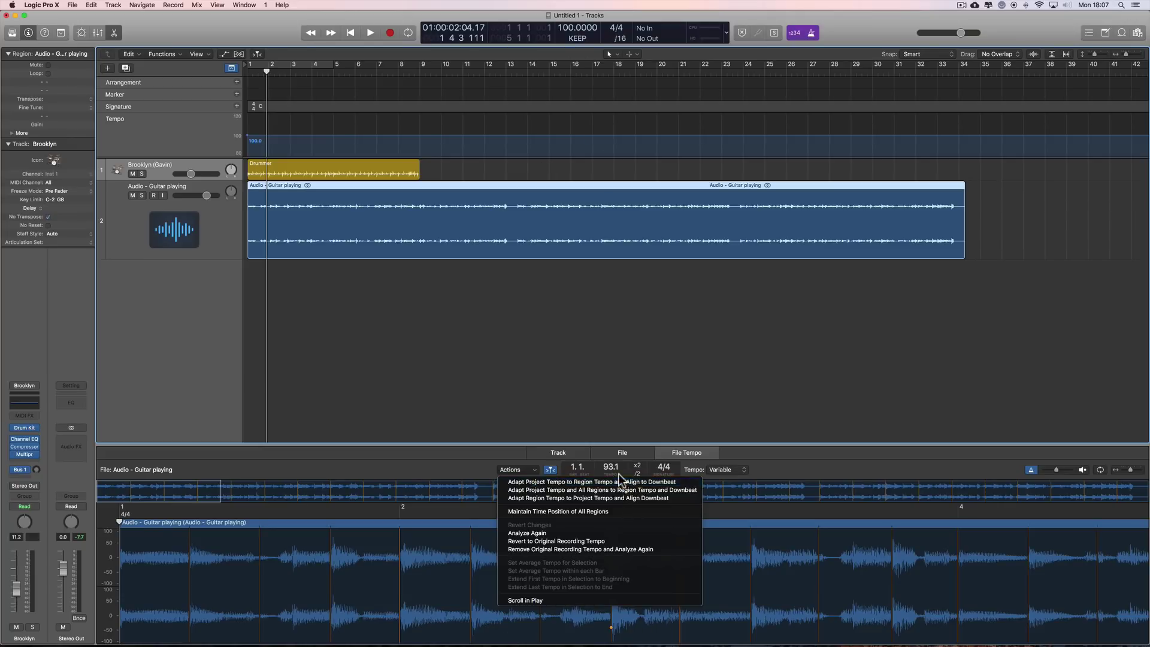
{"action": "left_click", "coordinate": [328, 191]}
Step: Move the guitar region about half a bar later, off the bar 1 downbeat, and review the tempo-adaptation actions
{"action": "mouse_move", "coordinate": [328, 192]}
{"action": "left_mouse_down"}
{"action": "mouse_move", "coordinate": [354, 189]}
{"action": "mouse_move", "coordinate": [334, 186]}
{"action": "left_mouse_up"}
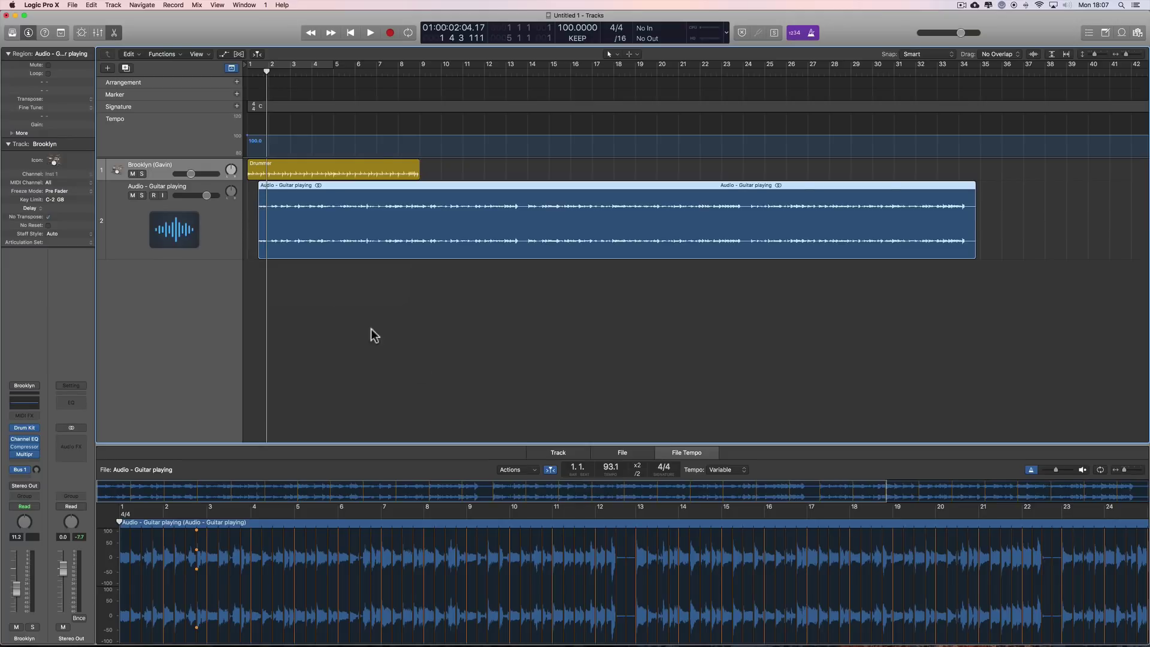
{"action": "left_click", "coordinate": [514, 469]}
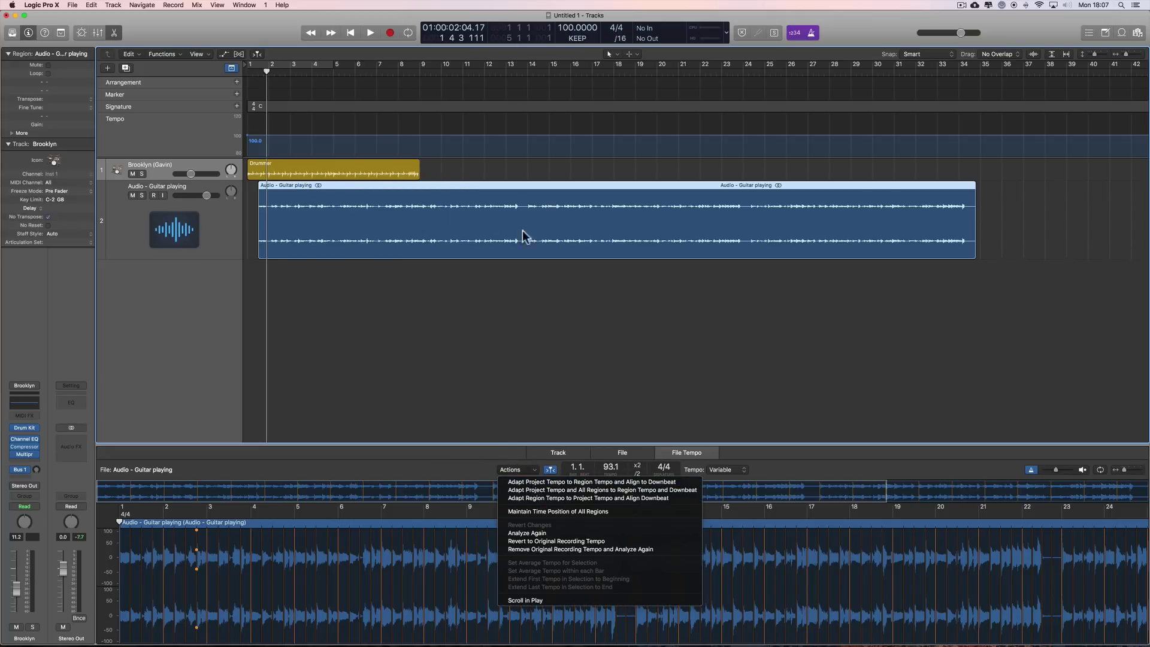
{"action": "left_click", "coordinate": [579, 30]}
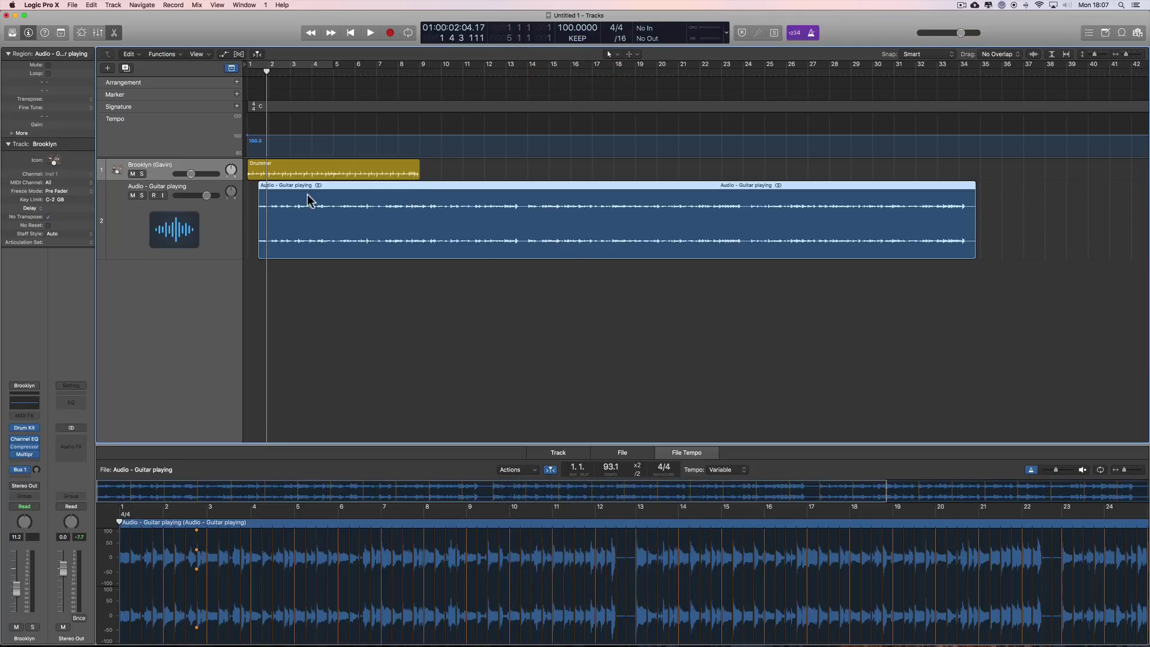
Step: Try adapting the project tempo to the guitar region's tempo with alignment to the downbeat, and undo the change
{"action": "mouse_move", "coordinate": [295, 191]}
{"action": "left_mouse_down"}
{"action": "mouse_move", "coordinate": [262, 200]}
{"action": "mouse_move", "coordinate": [291, 187]}
{"action": "left_mouse_up"}
{"action": "left_click", "coordinate": [519, 469]}
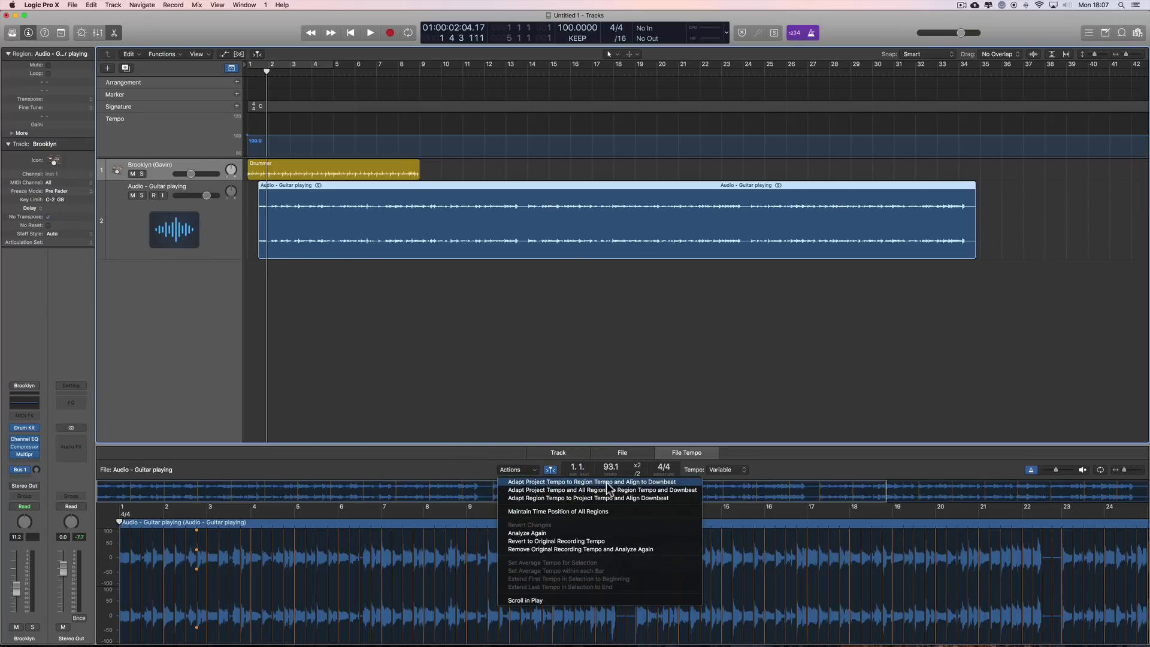
{"action": "left_click", "coordinate": [647, 482]}
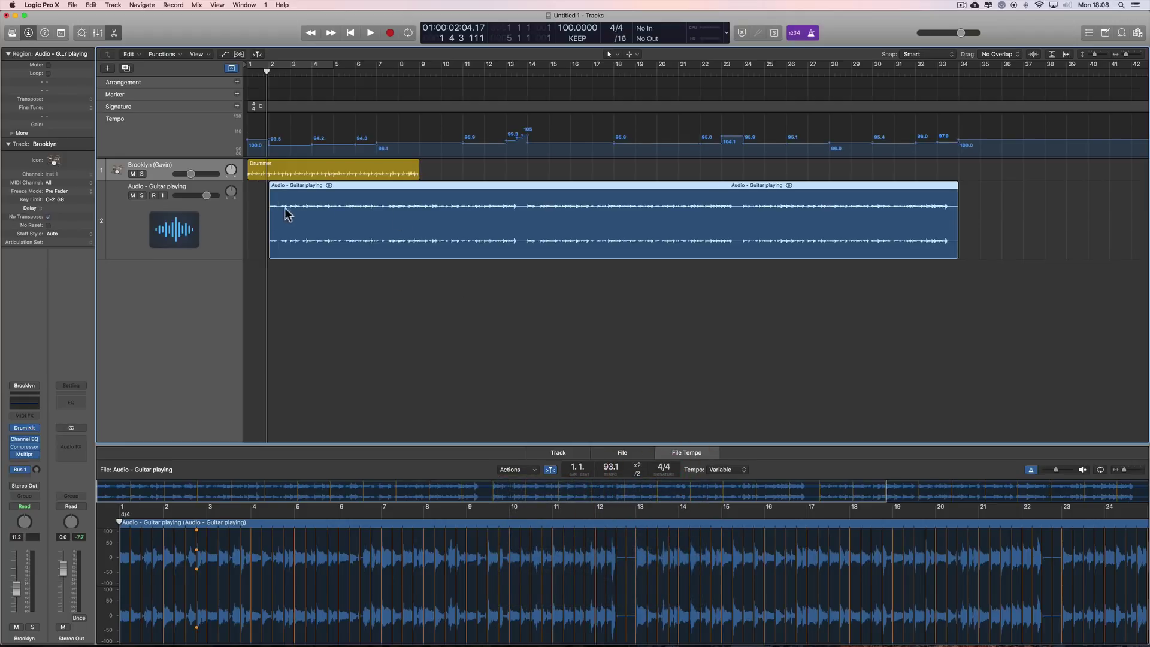
{"action": "key", "text": "super+z"}
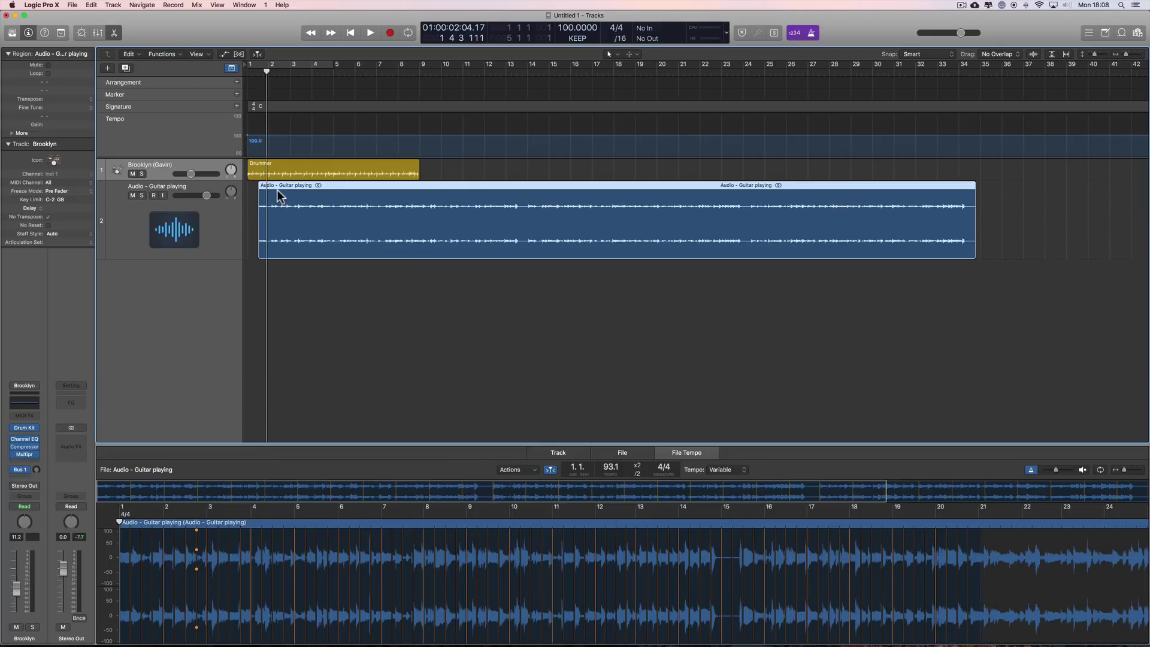
Step: Move the guitar region slightly earlier within bar 1, and adapt the project tempo to its tempo with alignment to the downbeat
{"action": "left_click", "coordinate": [1129, 54]}
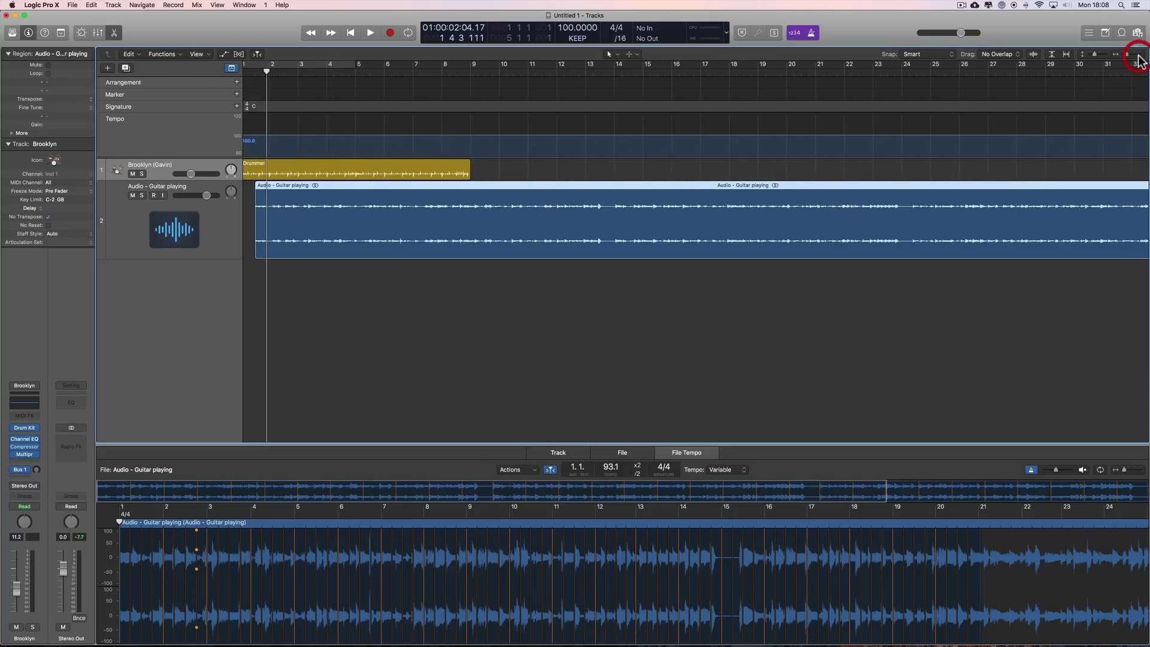
{"action": "left_click_drag", "start_coordinate": [307, 185], "coordinate": [303, 186]}
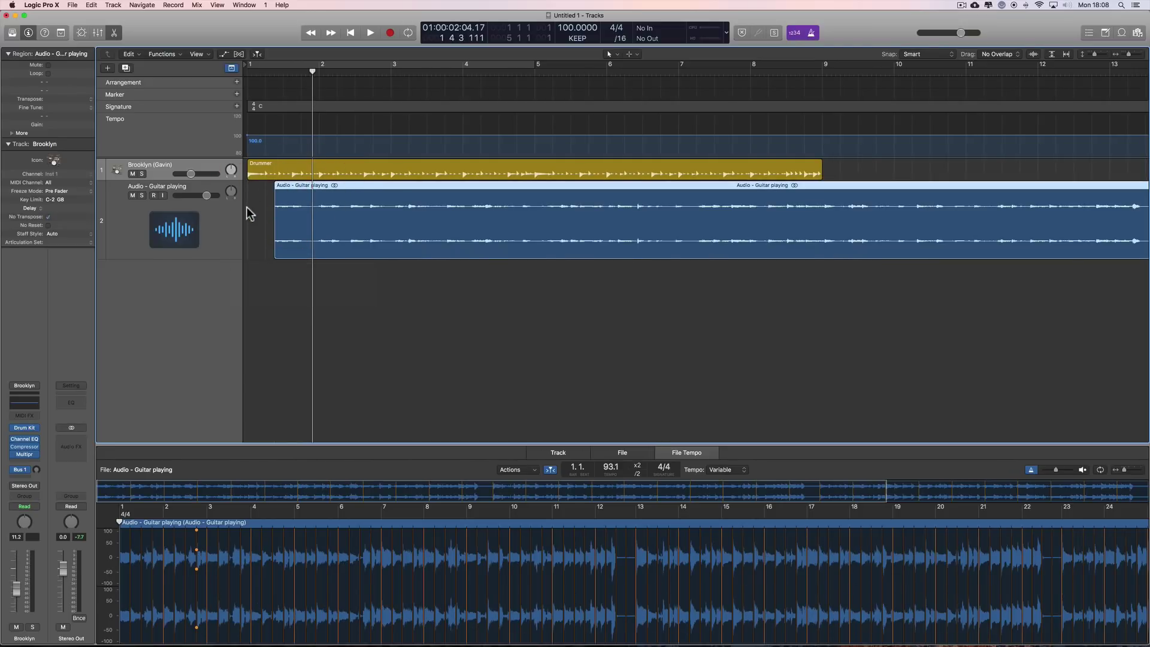
{"action": "left_click", "coordinate": [518, 470]}
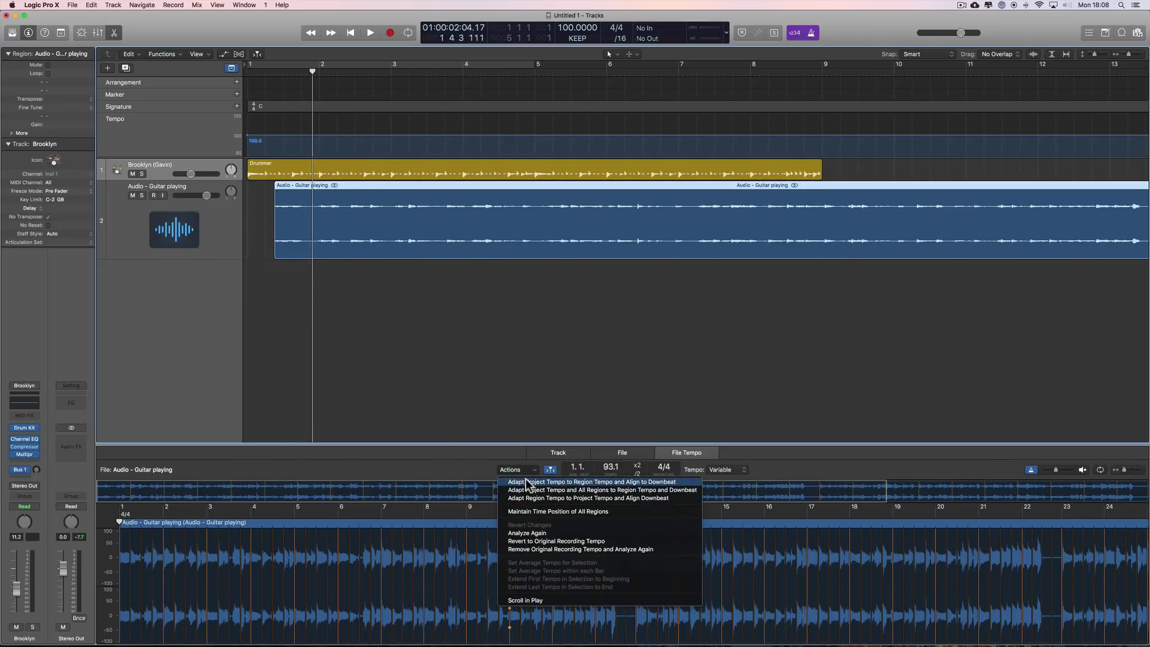
{"action": "left_click", "coordinate": [527, 479]}
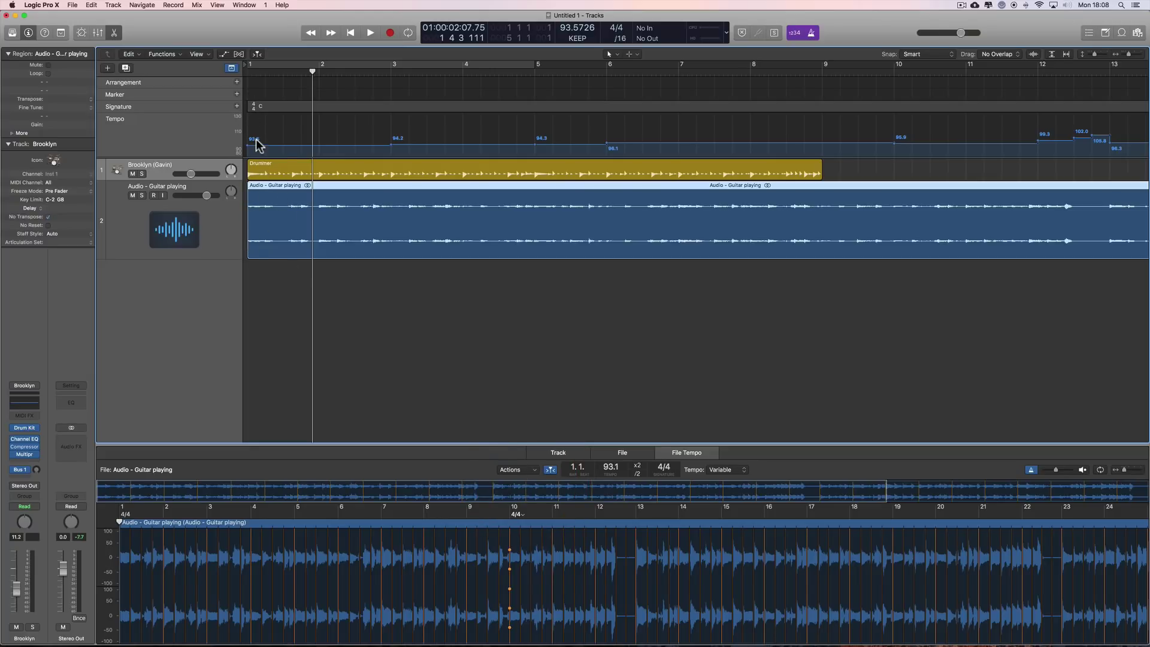
Step: Select the Drummer region on the Brooklyn track to show its Drummer editor
{"action": "left_click", "coordinate": [1128, 54]}
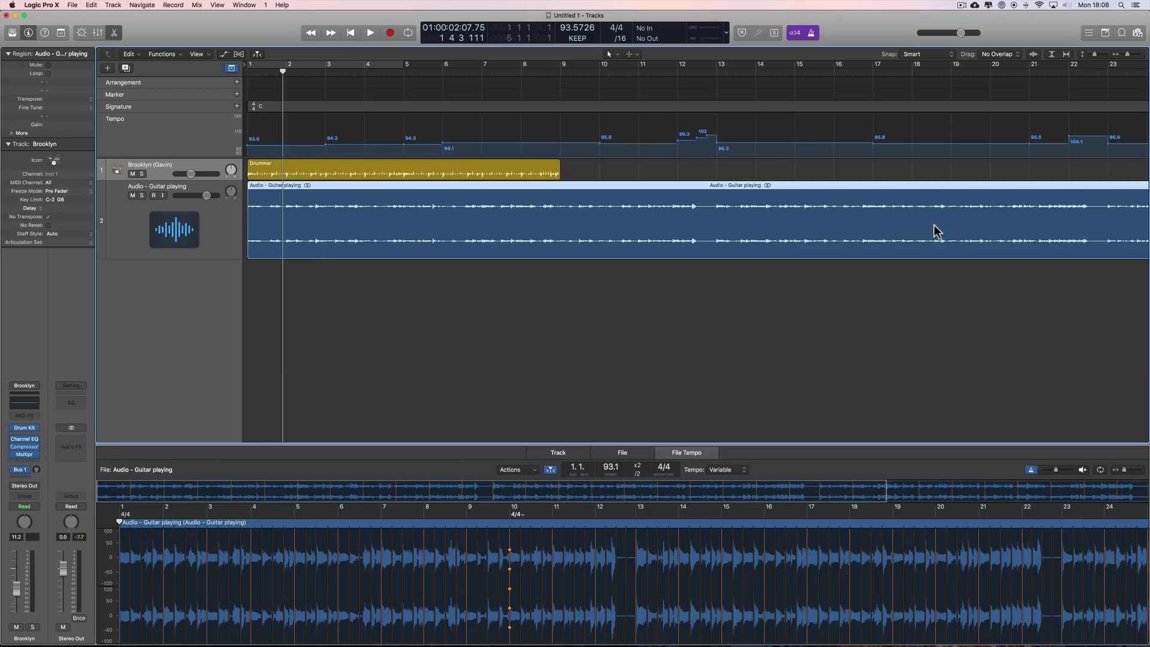
{"action": "left_click", "coordinate": [466, 169]}
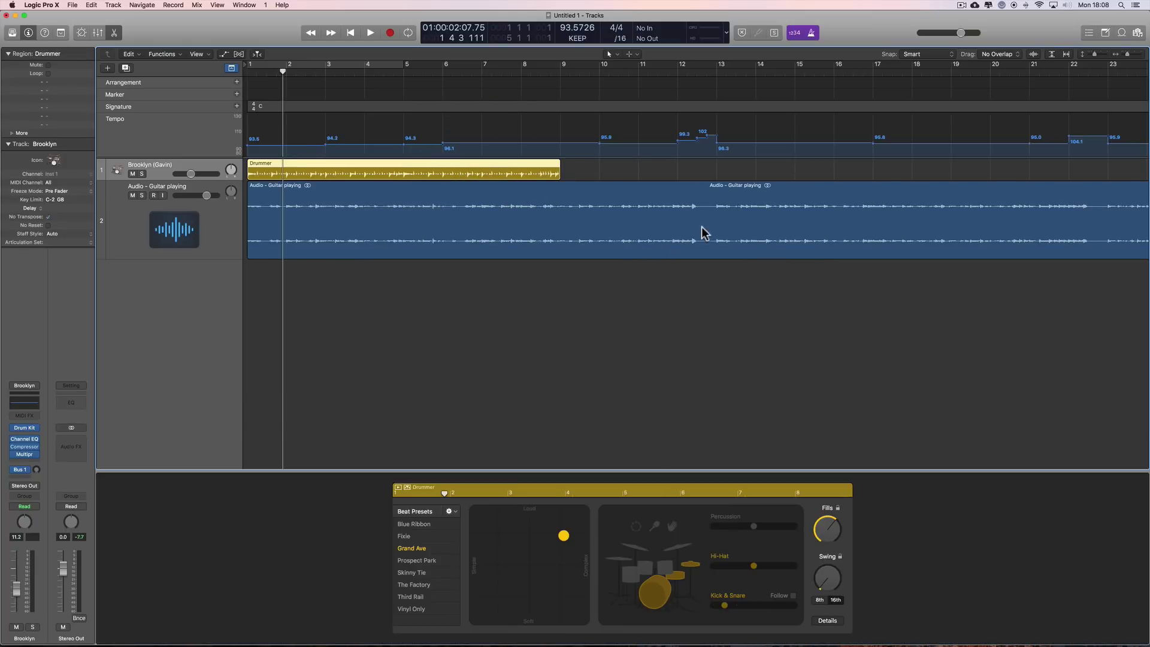
Step: Move the Drummer region to bar 5, and add new Drummer regions covering bars 1–4 and bars 13–14
{"action": "left_click_drag", "start_coordinate": [521, 170], "coordinate": [673, 172]}
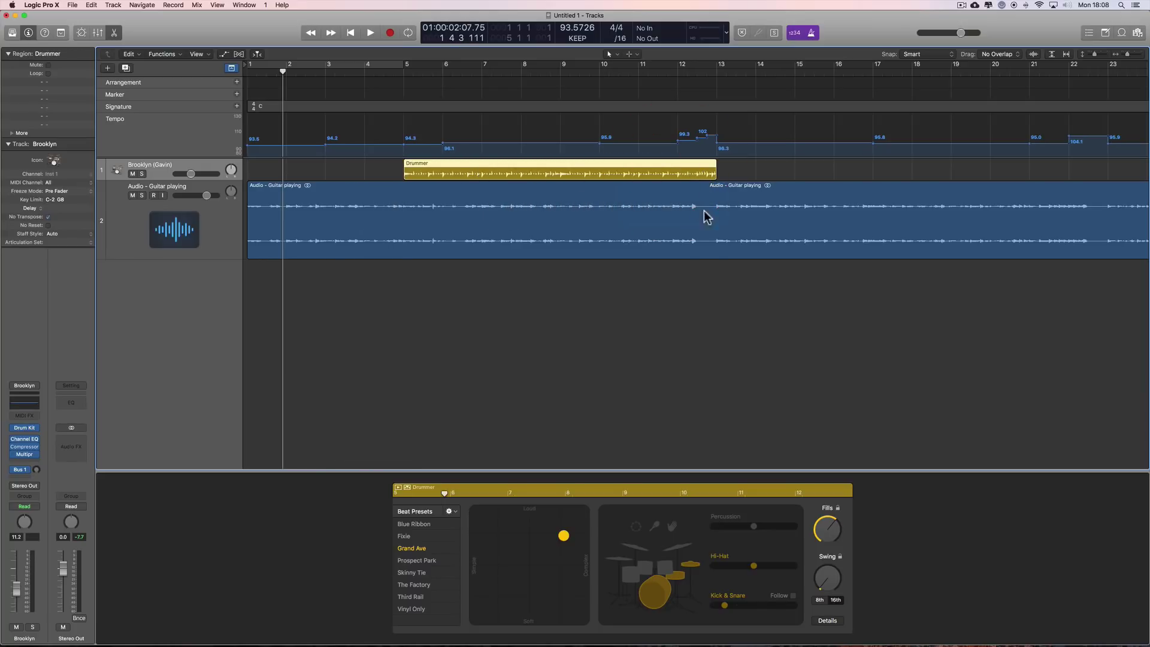
{"action": "left_click", "coordinate": [253, 170]}
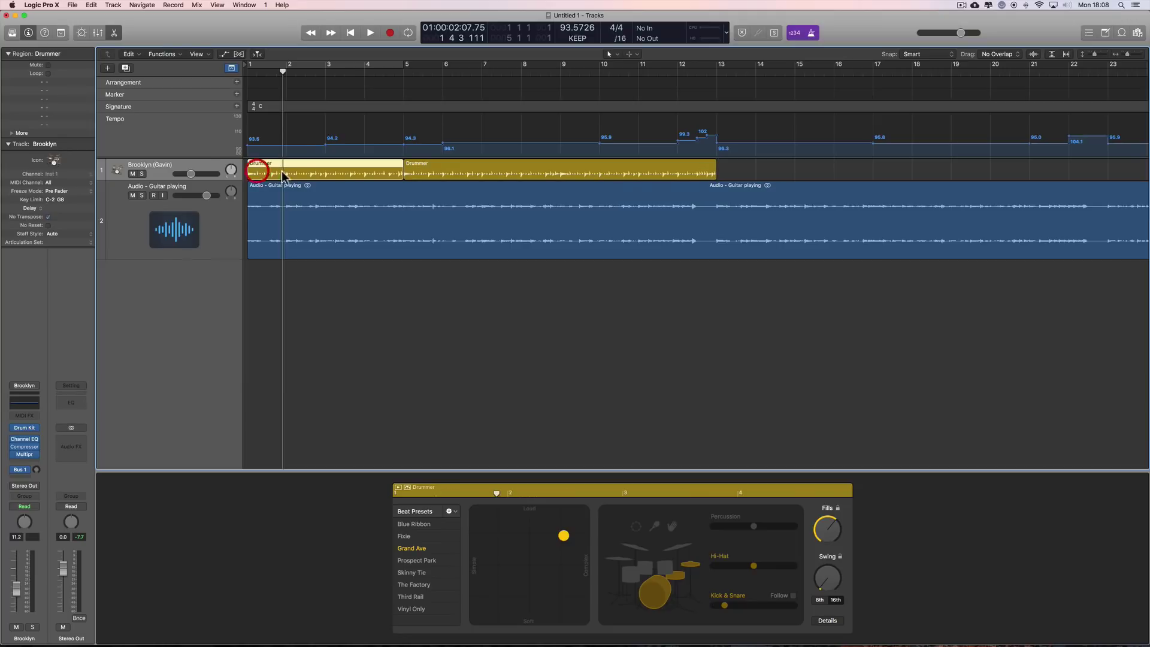
{"action": "left_click", "coordinate": [722, 170]}
{"action": "left_click_drag", "start_coordinate": [1025, 175], "coordinate": [794, 177]}
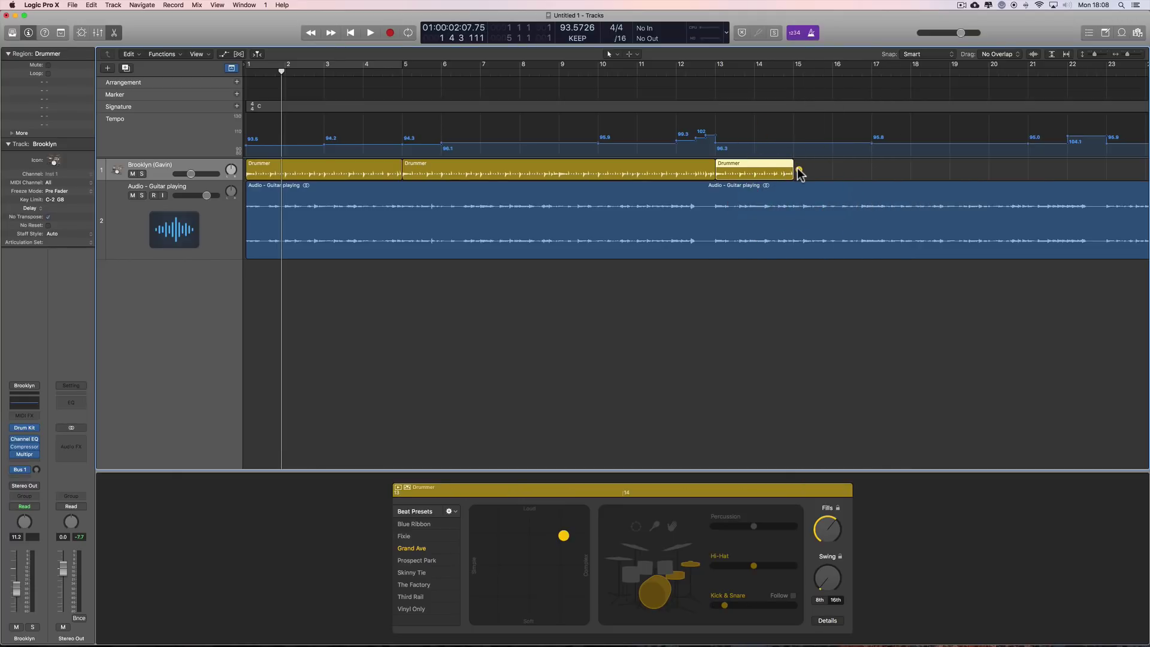
Step: Extend the Brooklyn track with Drummer regions of eight bars from bar 15, two from bar 23, and eight from bar 25
{"action": "left_click", "coordinate": [798, 171]}
{"action": "scroll", "coordinate": [848, 174], "scroll_direction": "right", "scroll_amount": 5}
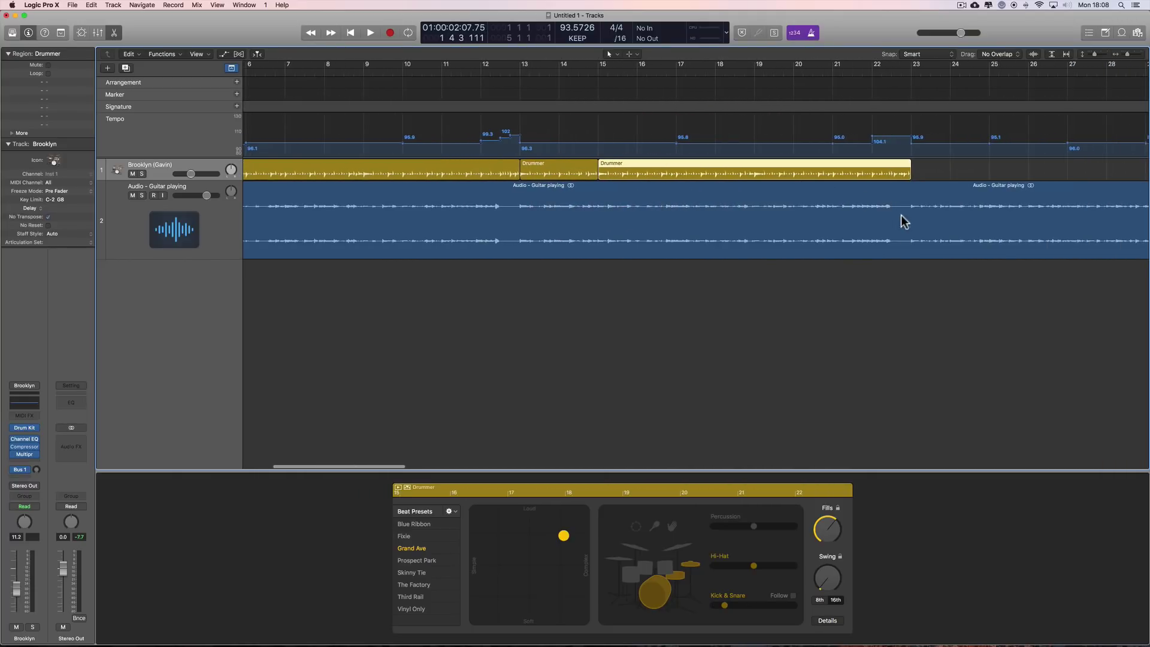
{"action": "scroll", "coordinate": [925, 172], "scroll_direction": "right", "scroll_amount": 5}
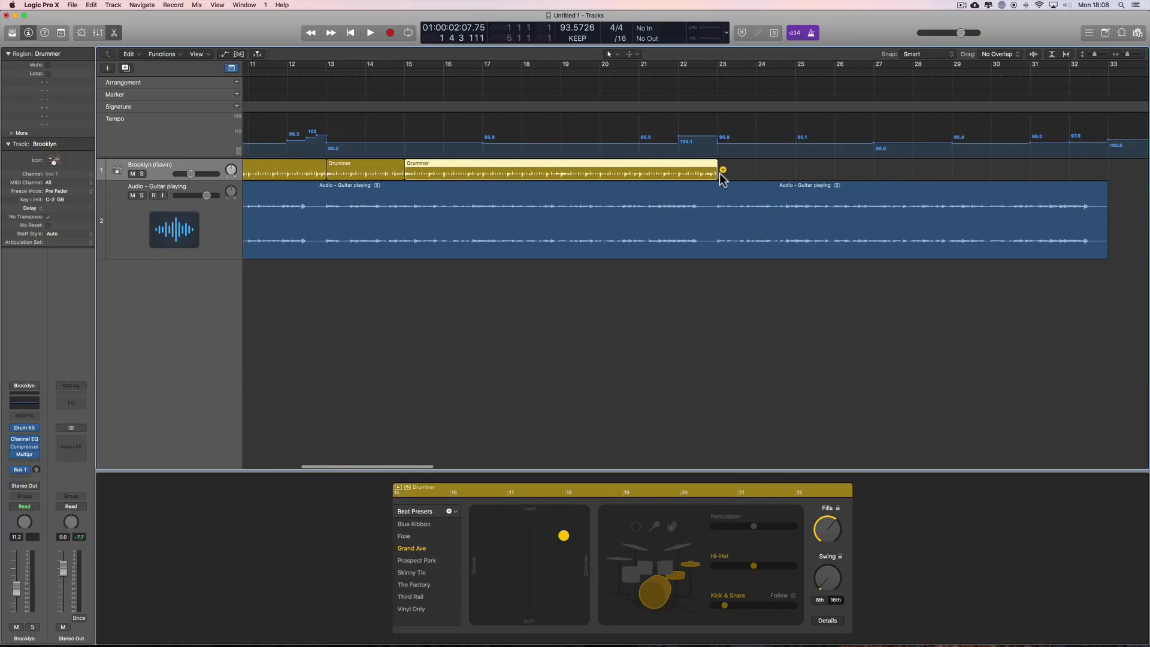
{"action": "left_click", "coordinate": [723, 171]}
{"action": "left_click_drag", "start_coordinate": [1031, 173], "coordinate": [795, 173]}
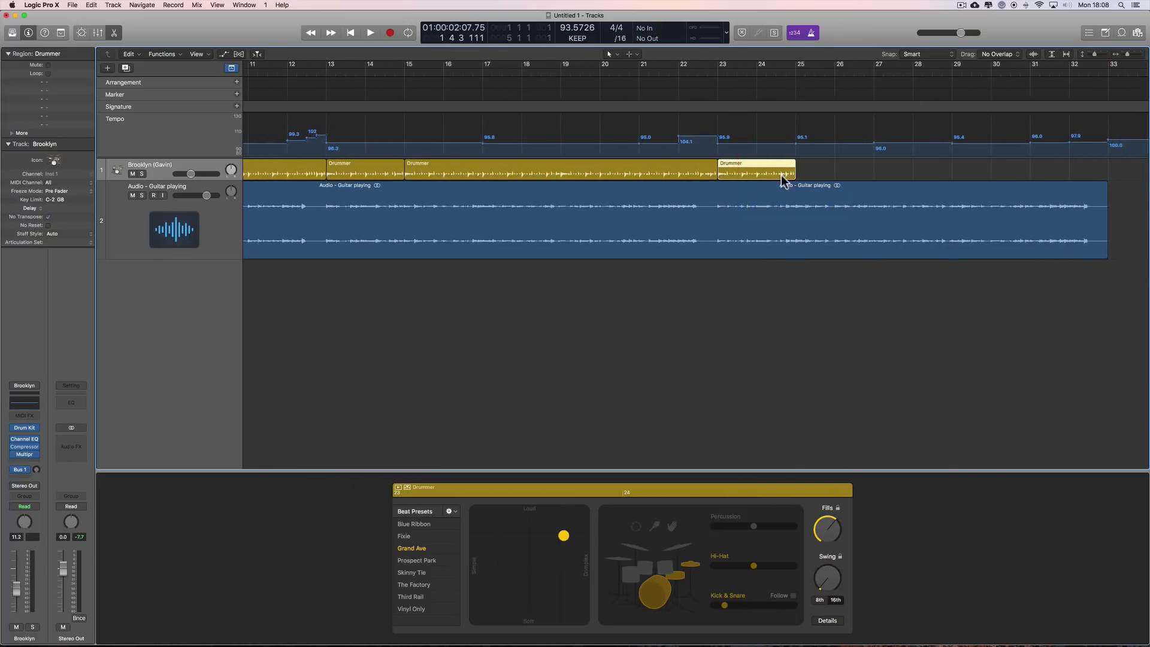
{"action": "left_click", "coordinate": [801, 171]}
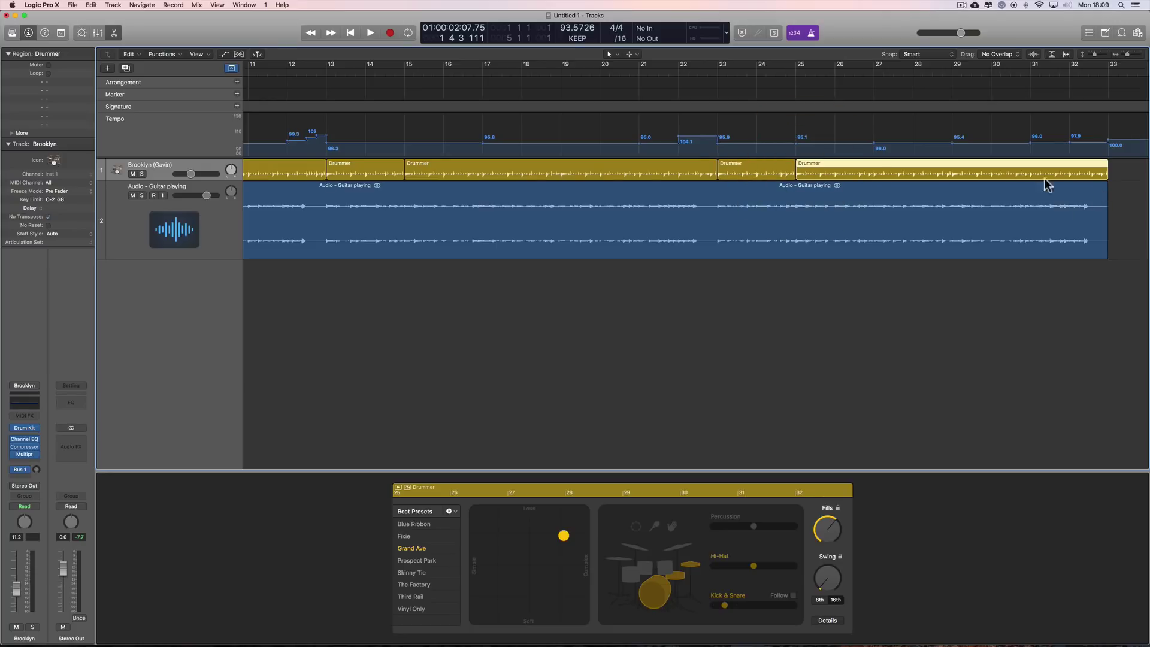
Step: Select all six Drummer regions and reduce their Fills amount to a low setting
{"action": "scroll", "coordinate": [807, 299], "scroll_direction": "left", "scroll_amount": 10}
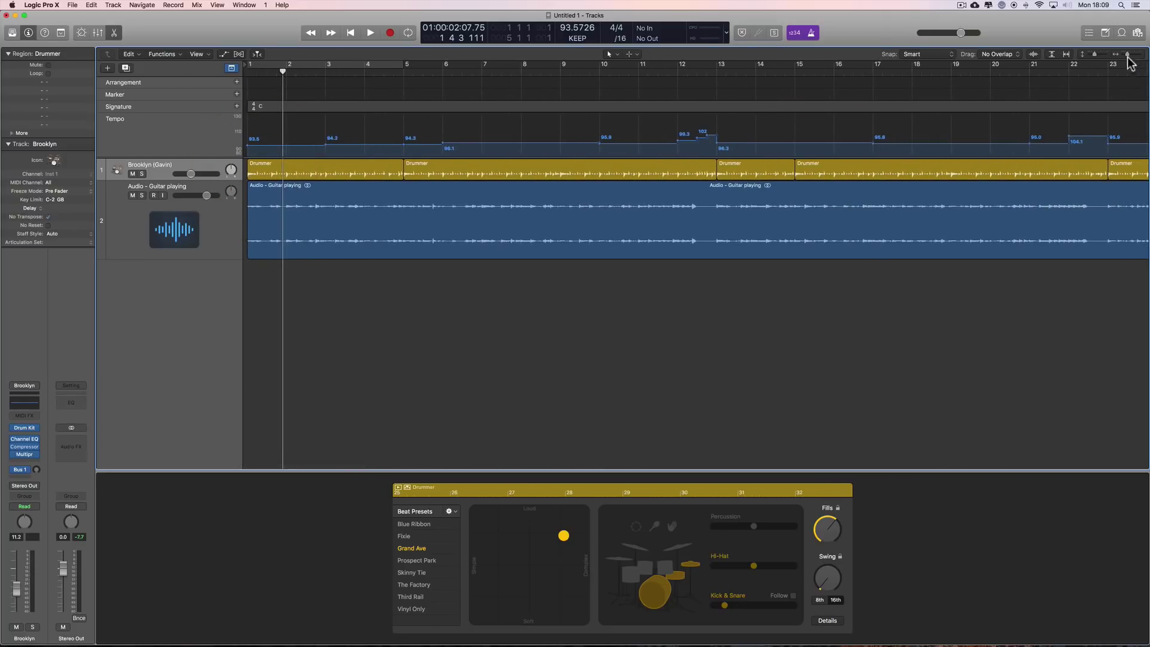
{"action": "left_click_drag", "start_coordinate": [1128, 55], "coordinate": [1124, 54]}
{"action": "left_click_drag", "start_coordinate": [1085, 167], "coordinate": [316, 167]}
{"action": "left_click", "coordinate": [824, 530]}
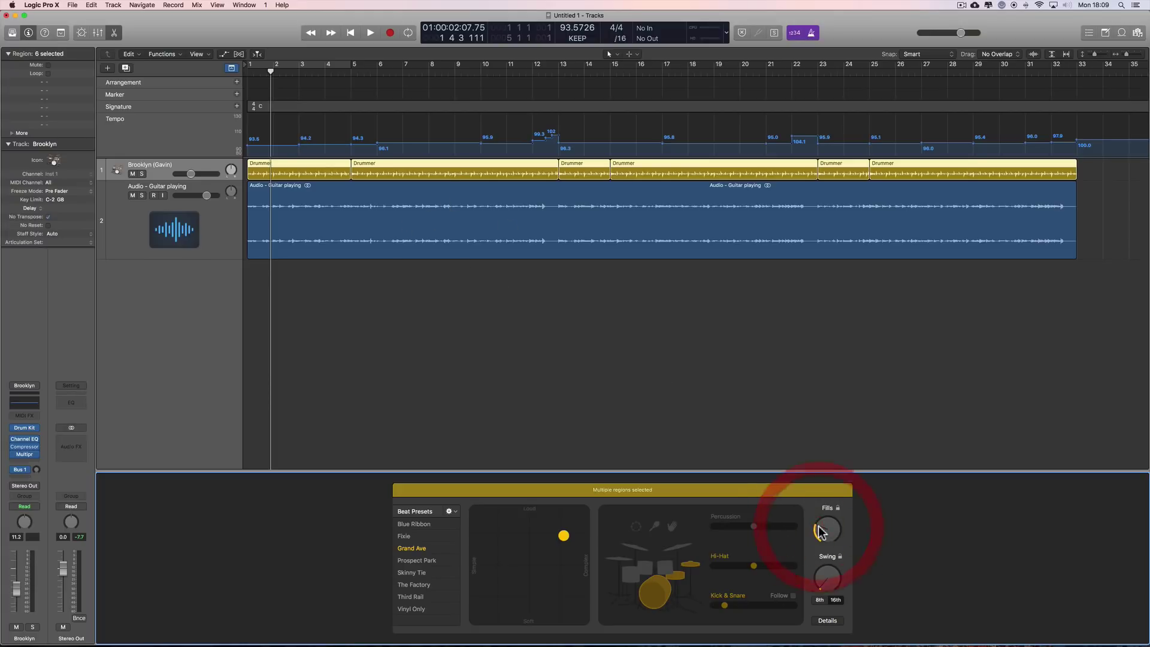
Step: Raise the Brooklyn track's volume to about -4.6 dB, and play the project from the start with the metronome click off
{"action": "left_click", "coordinate": [198, 207]}
{"action": "left_click", "coordinate": [200, 175]}
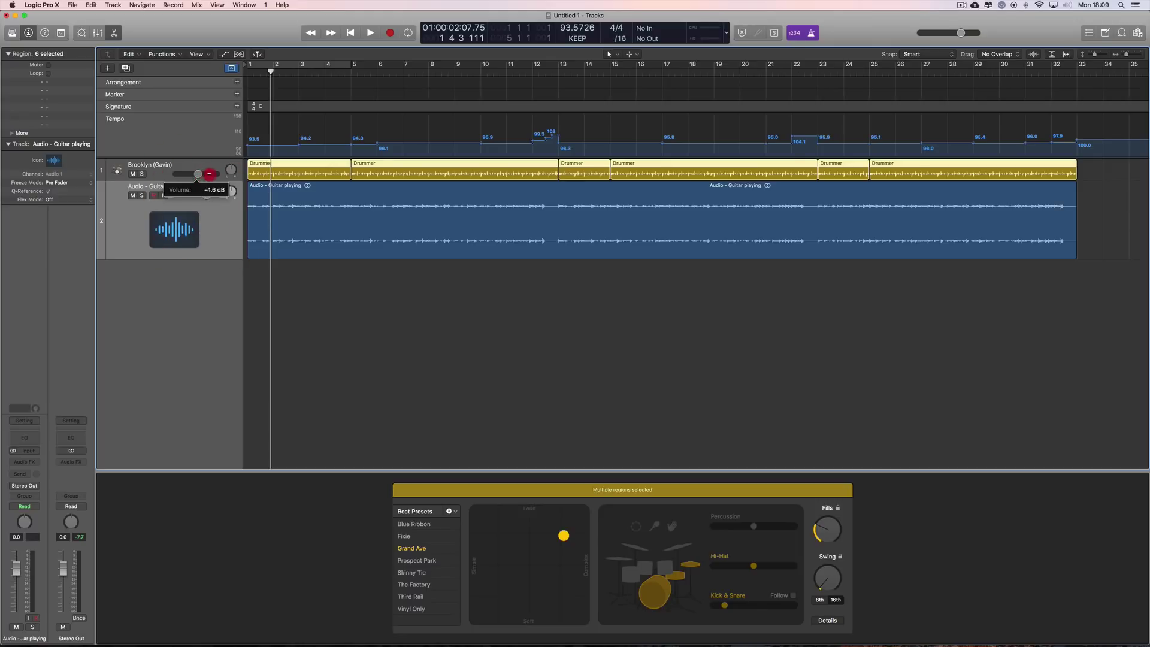
{"action": "key", "text": "Return"}
{"action": "left_click", "coordinate": [370, 33]}
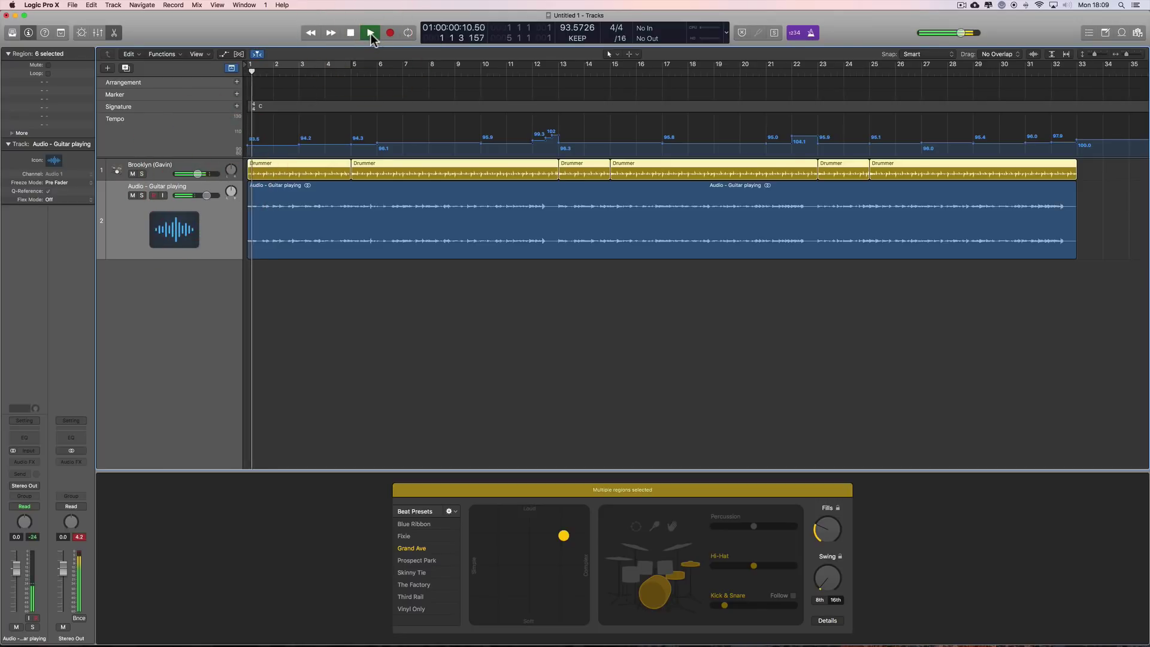
{"action": "left_click", "coordinate": [810, 33]}
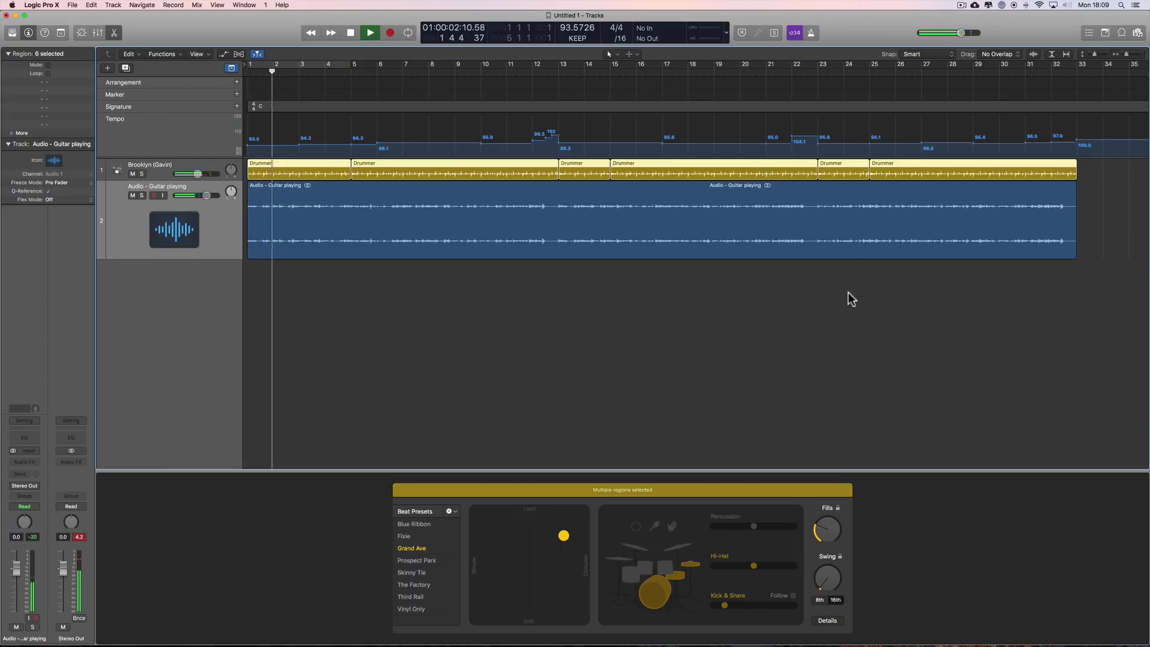
Step: Raise the guitar track's volume to 1.8 dB and the Brooklyn track's slightly, then stop playback and clear the region selection
{"action": "left_click_drag", "start_coordinate": [213, 195], "coordinate": [219, 195]}
{"action": "left_click_drag", "start_coordinate": [197, 174], "coordinate": [201, 174]}
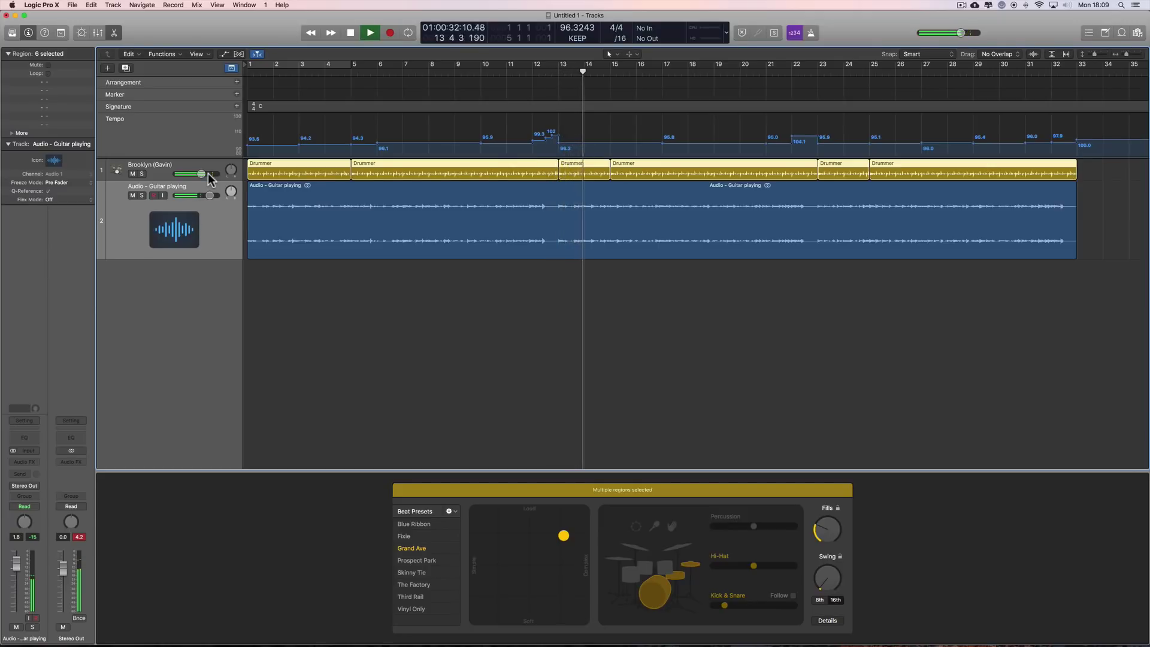
{"action": "key", "text": "space"}
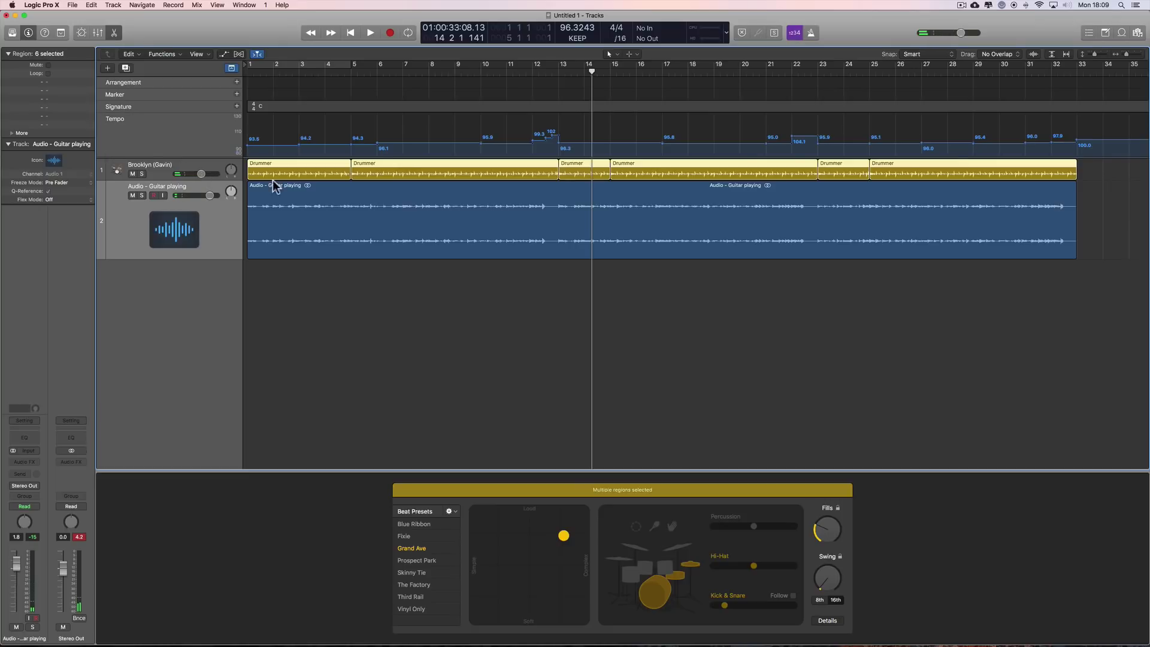
{"action": "left_click", "coordinate": [567, 321]}
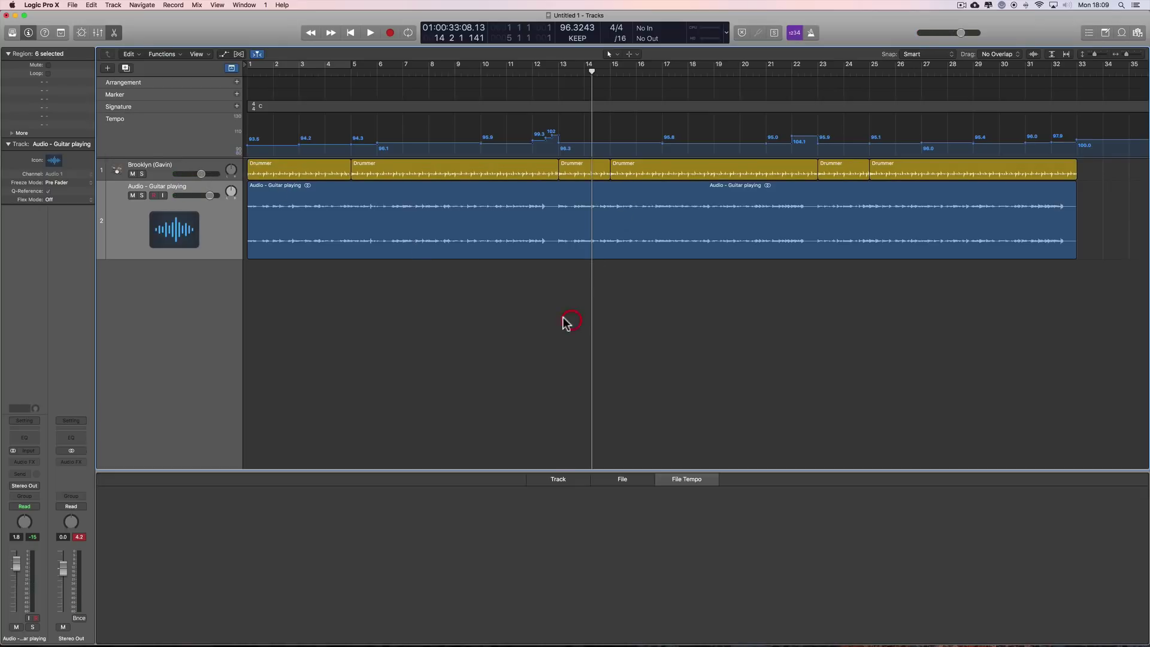
Step: Set the bar 1 Drummer region to medium complexity and slightly louder, with toms in place of the hi-hat
{"action": "left_click", "coordinate": [316, 173]}
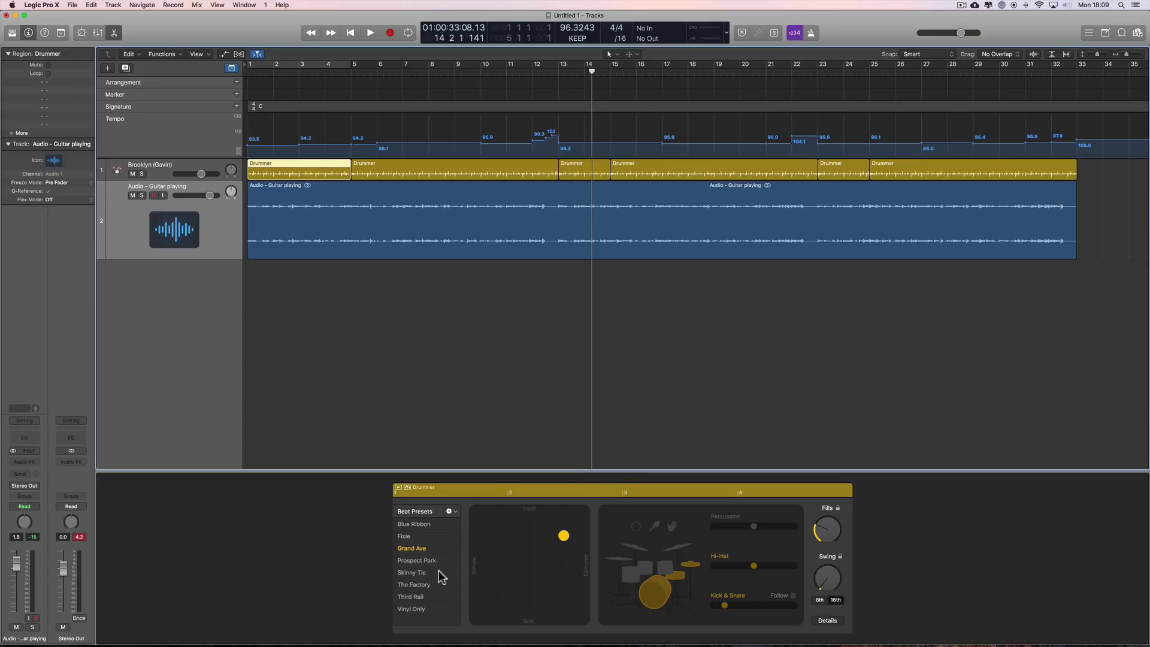
{"action": "left_click", "coordinate": [563, 541]}
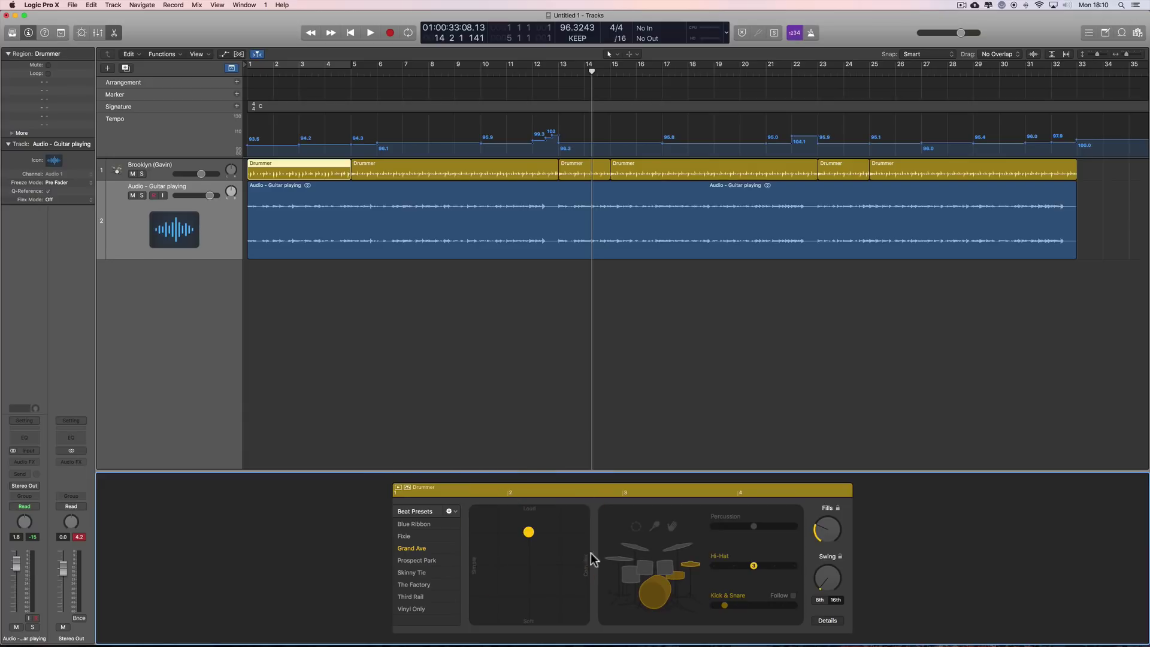
{"action": "left_click", "coordinate": [665, 566]}
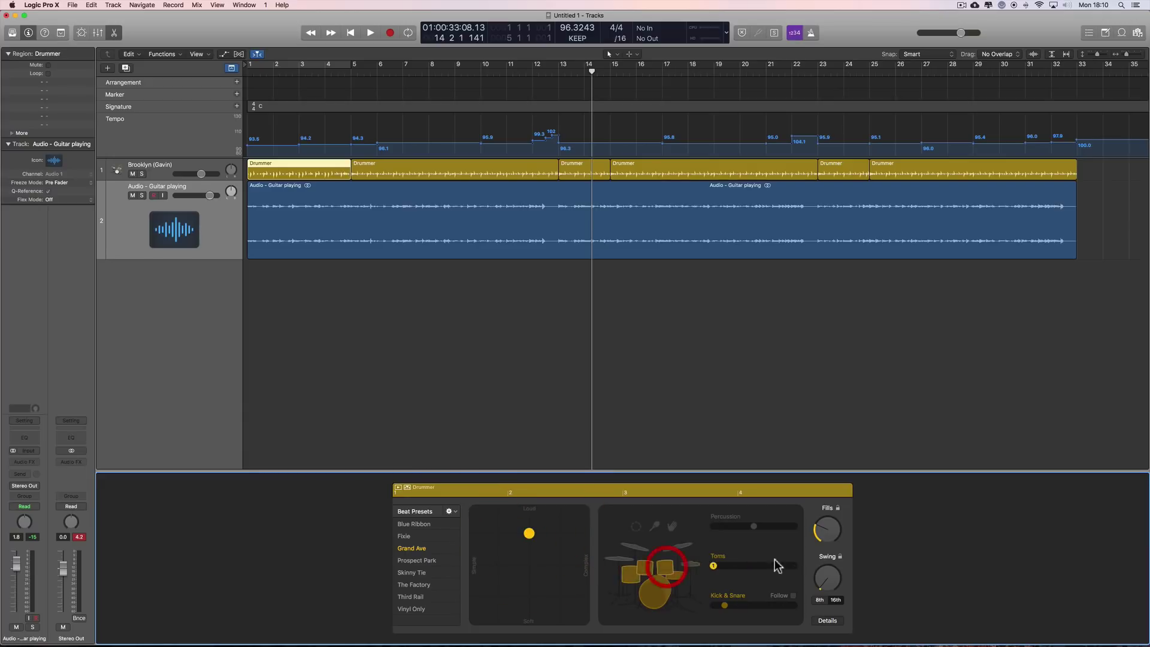
Step: Shorten the Drummer region that starts at bar 5 so that it ends at bar 11
{"action": "left_click", "coordinate": [404, 173]}
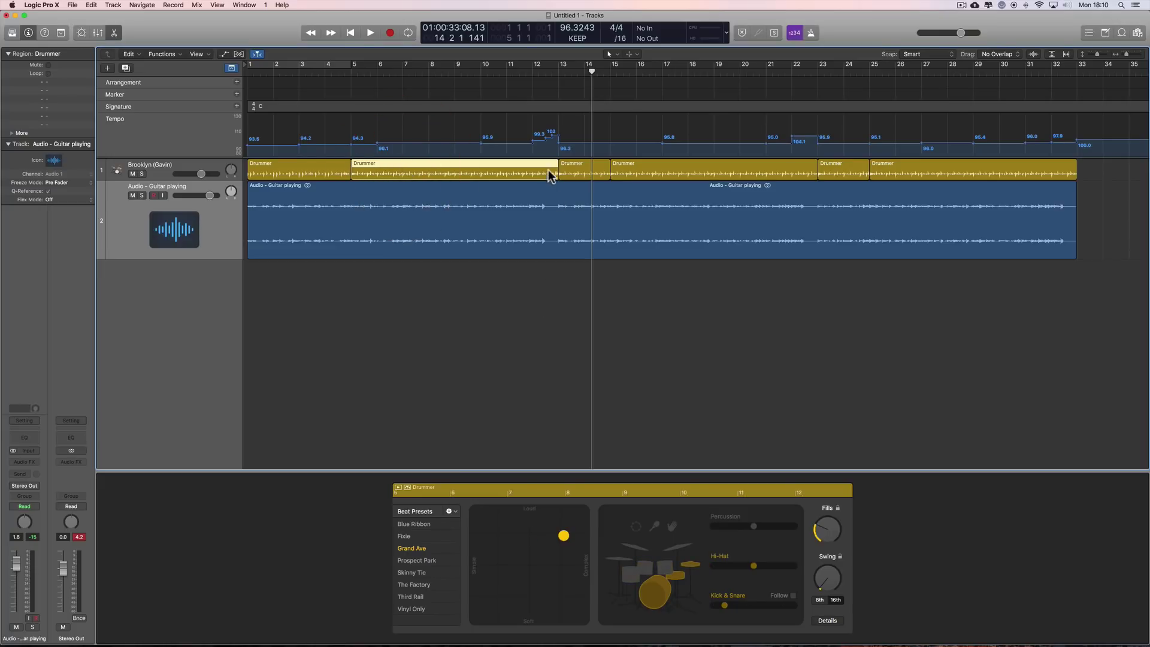
{"action": "left_click_drag", "start_coordinate": [1121, 66], "coordinate": [956, 245]}
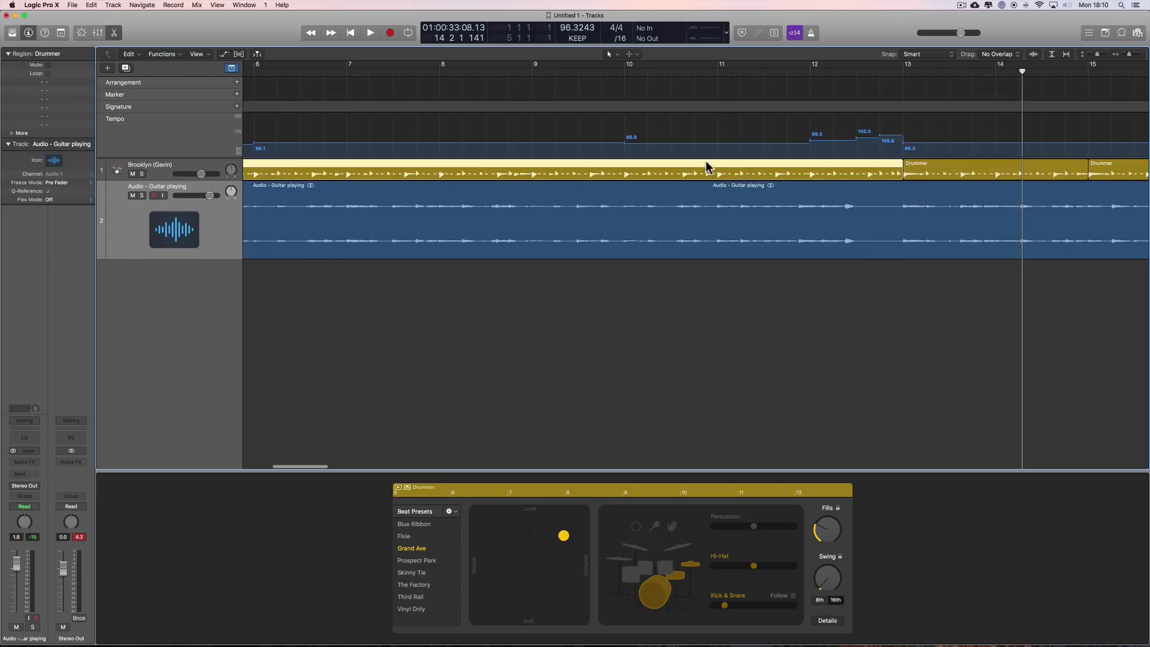
{"action": "left_click_drag", "start_coordinate": [900, 177], "coordinate": [718, 180]}
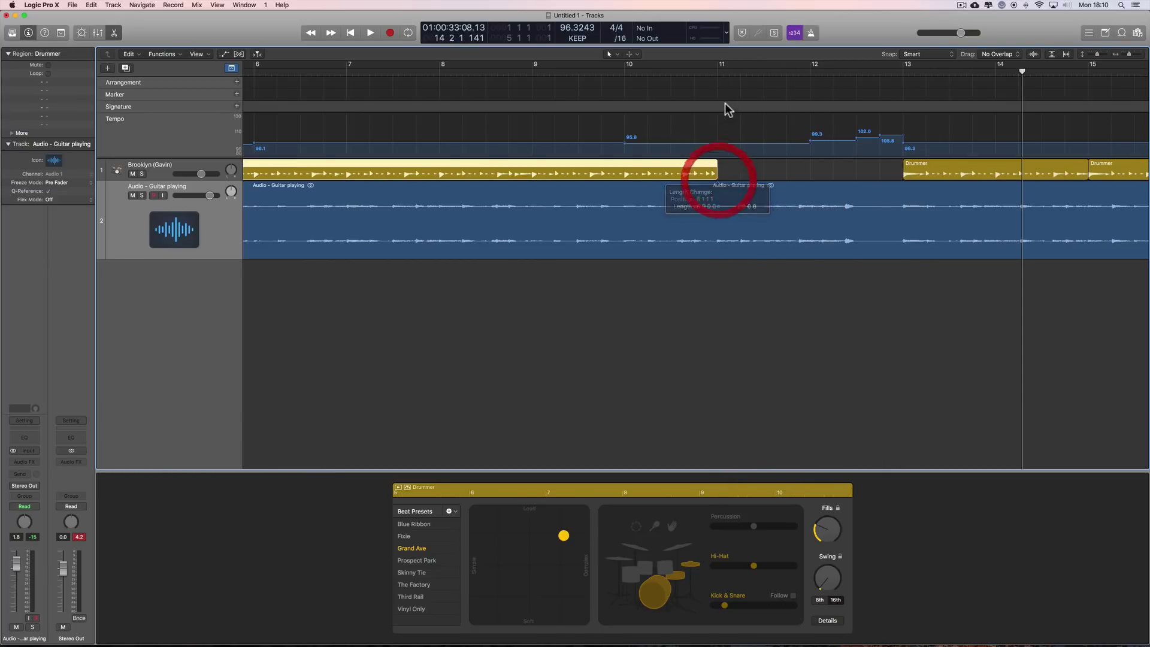
Step: Listen to the guitar from bar 11, and fill the gap over bars 11–12 with a new Drummer region
{"action": "left_click", "coordinate": [718, 70]}
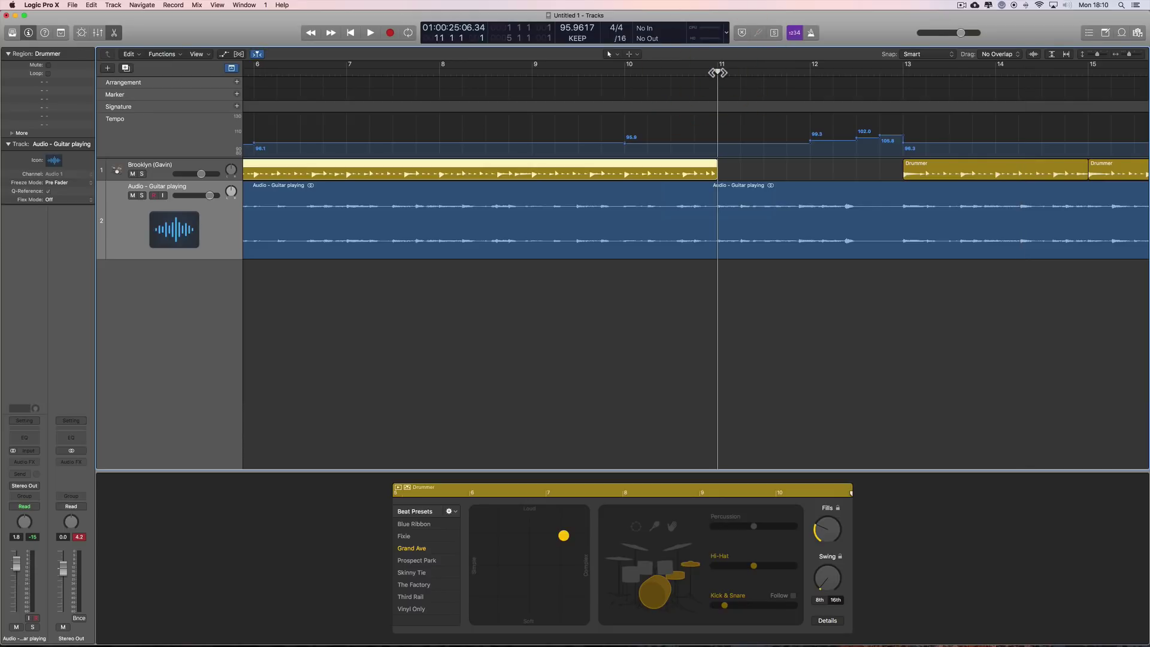
{"action": "key", "text": "space"}
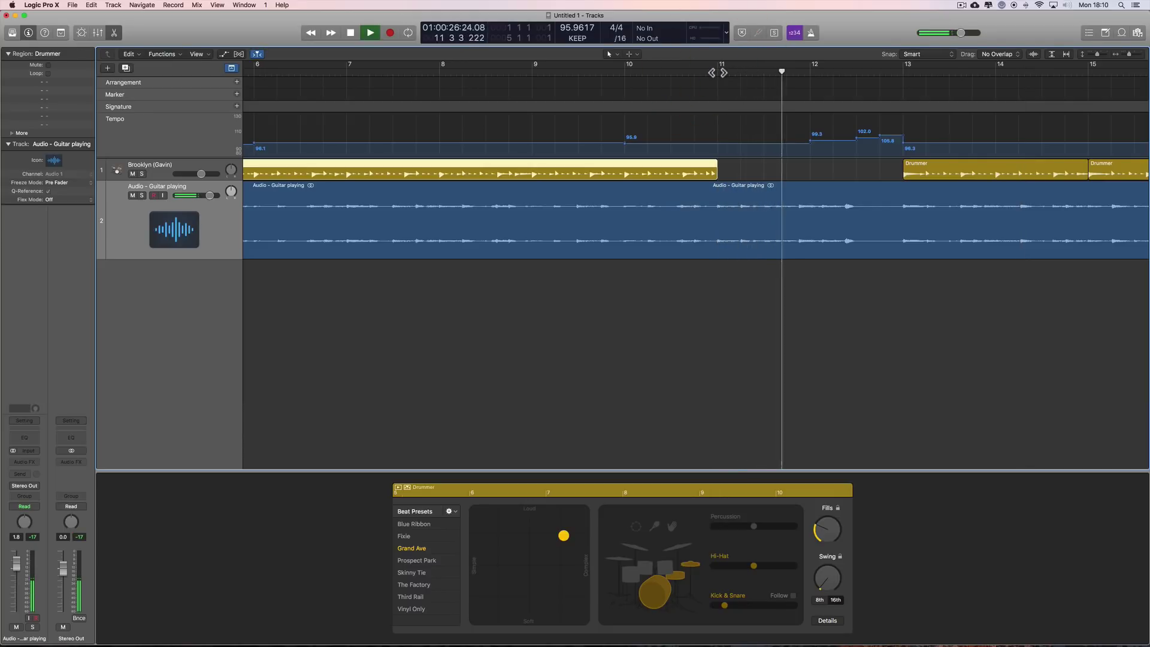
{"action": "key", "text": "space"}
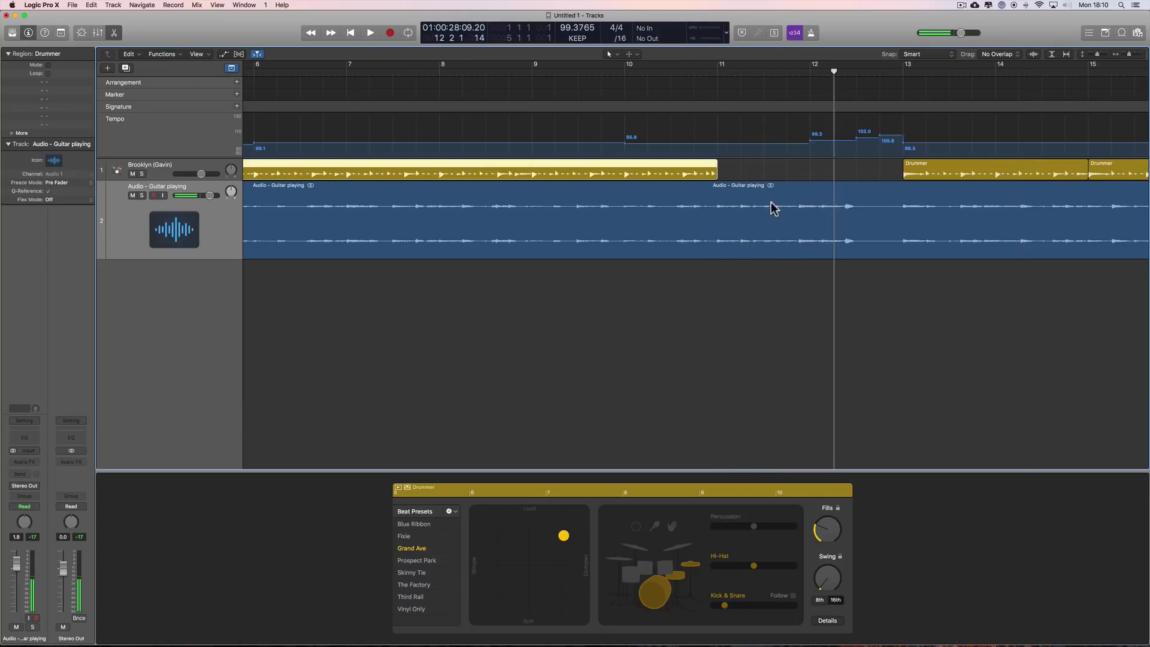
{"action": "left_click", "coordinate": [796, 172]}
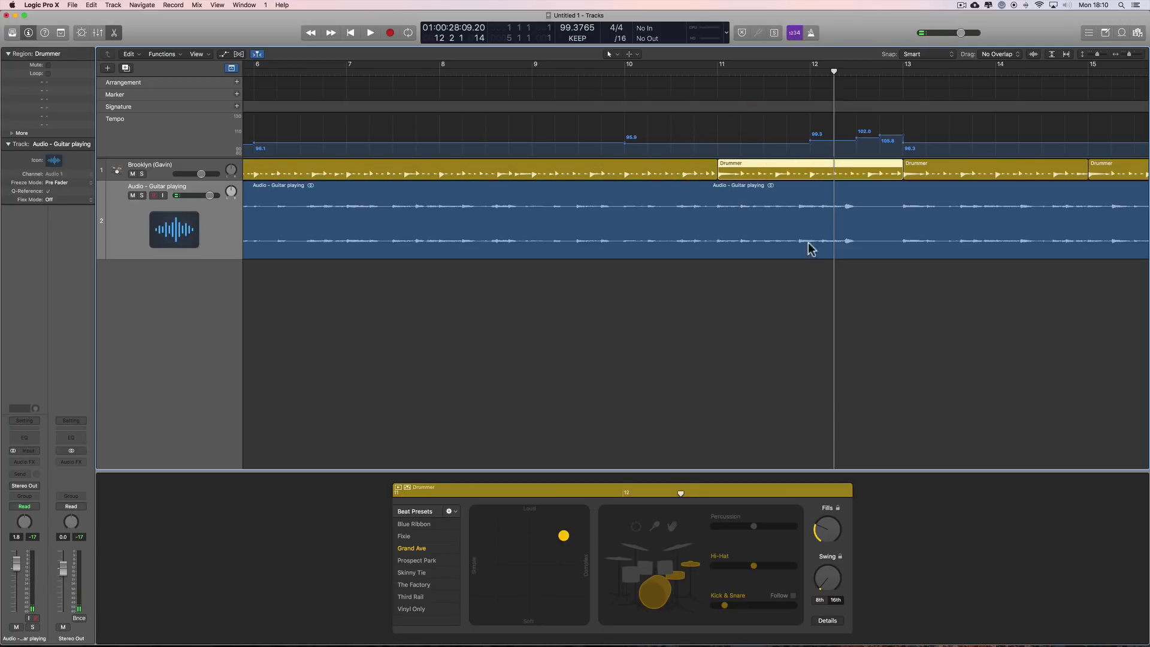
Step: Give the bars 11–12 Drummer region toms instead of hi-hat, with a mid-range Toms variation and a higher Fills amount
{"action": "left_click", "coordinate": [661, 573]}
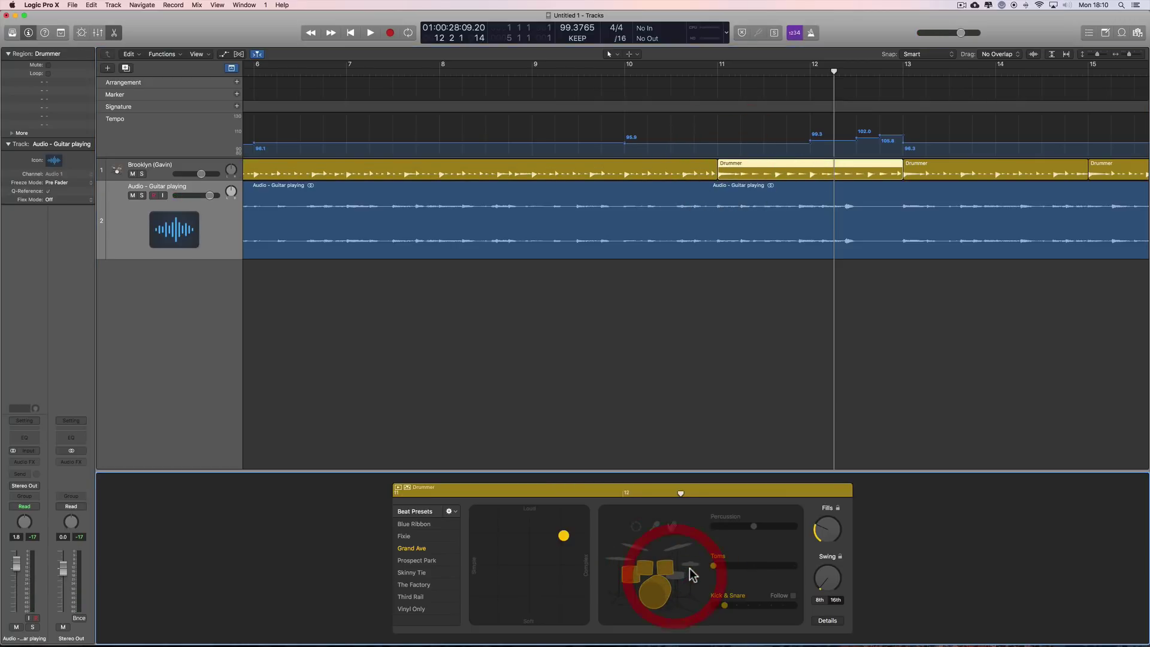
{"action": "left_click", "coordinate": [751, 566]}
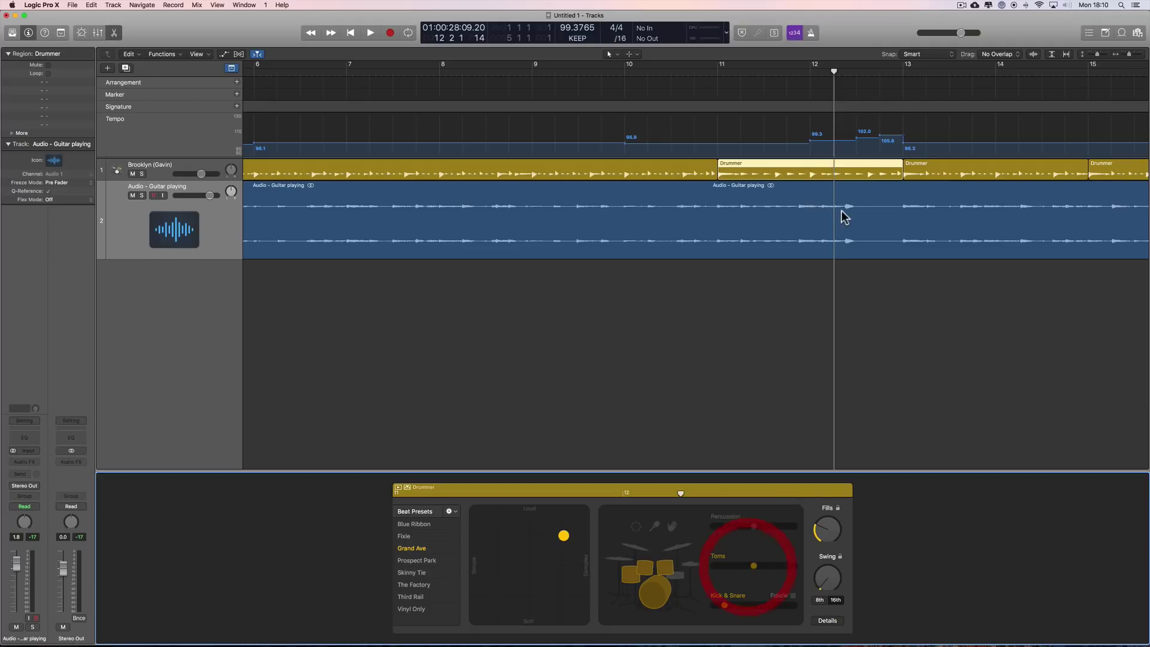
{"action": "left_click", "coordinate": [830, 503]}
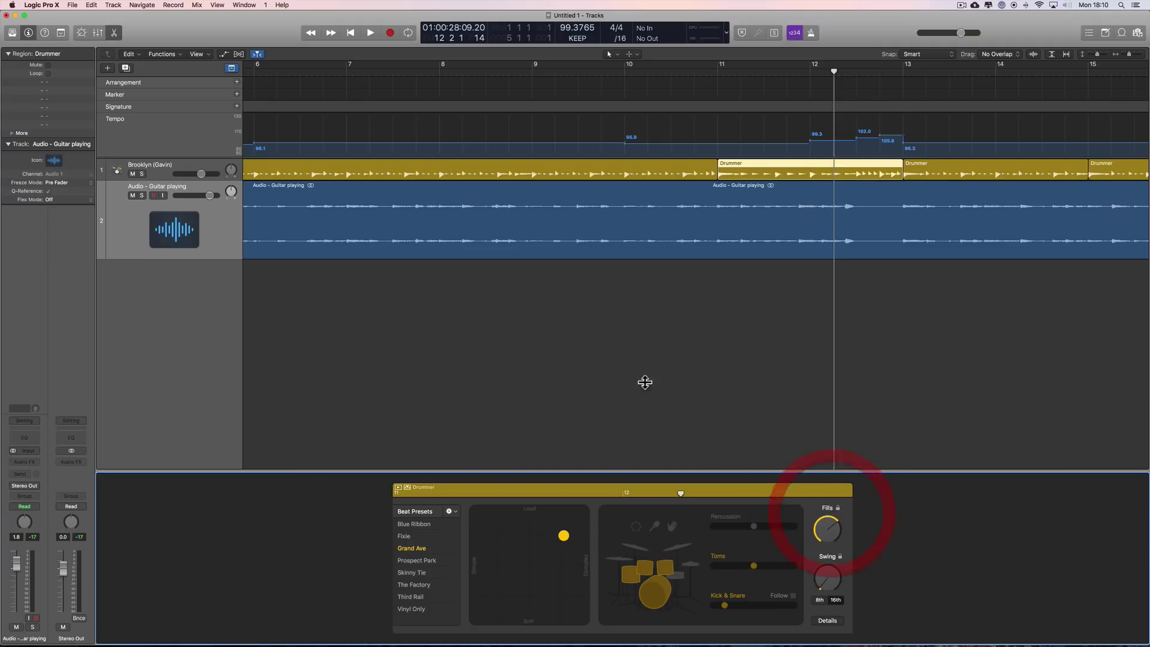
Step: Play back from about bar 9.5 to past bar 13 to check the drum fill against the guitar
{"action": "double_click", "coordinate": [595, 74]}
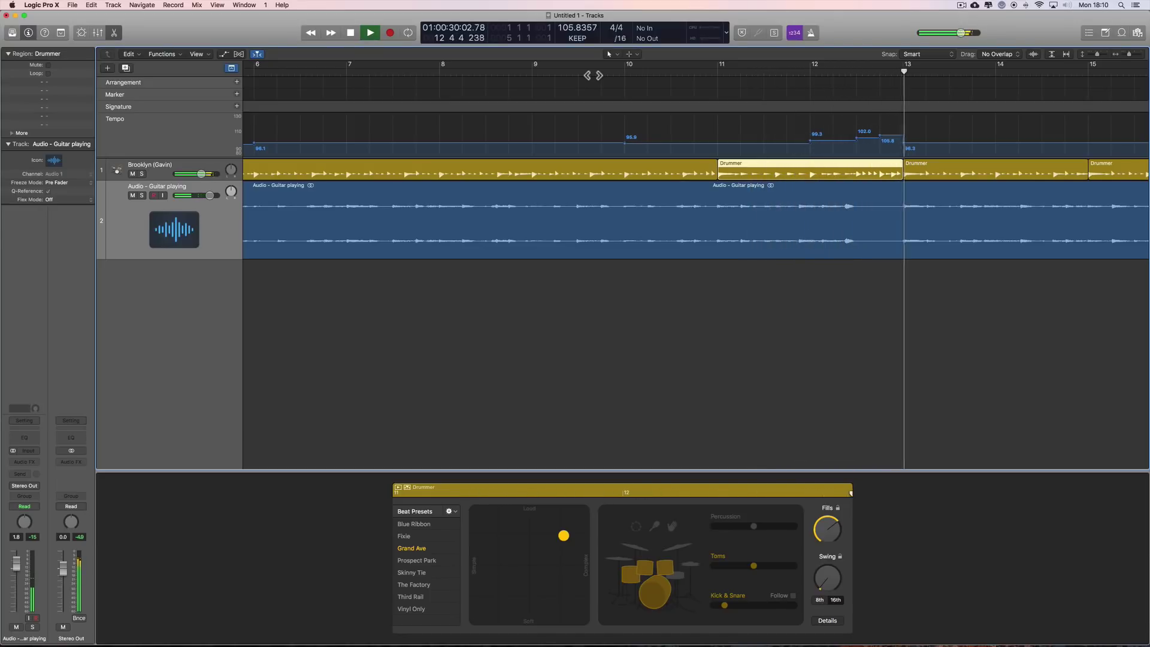
{"action": "key", "text": "space"}
{"action": "scroll", "coordinate": [756, 225], "scroll_direction": "right", "scroll_amount": 1}
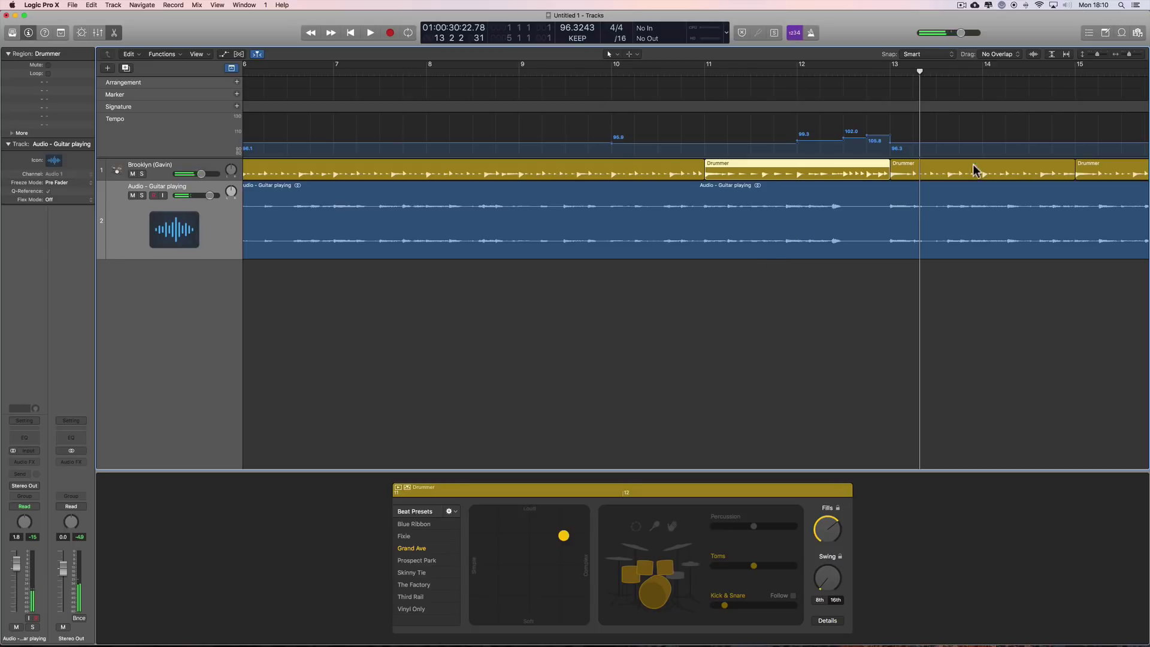
Step: Bring the whole arrangement into view and select the guitar region to show its File Tempo analysis
{"action": "left_click_drag", "start_coordinate": [1129, 54], "coordinate": [1125, 54]}
{"action": "left_click", "coordinate": [629, 229]}
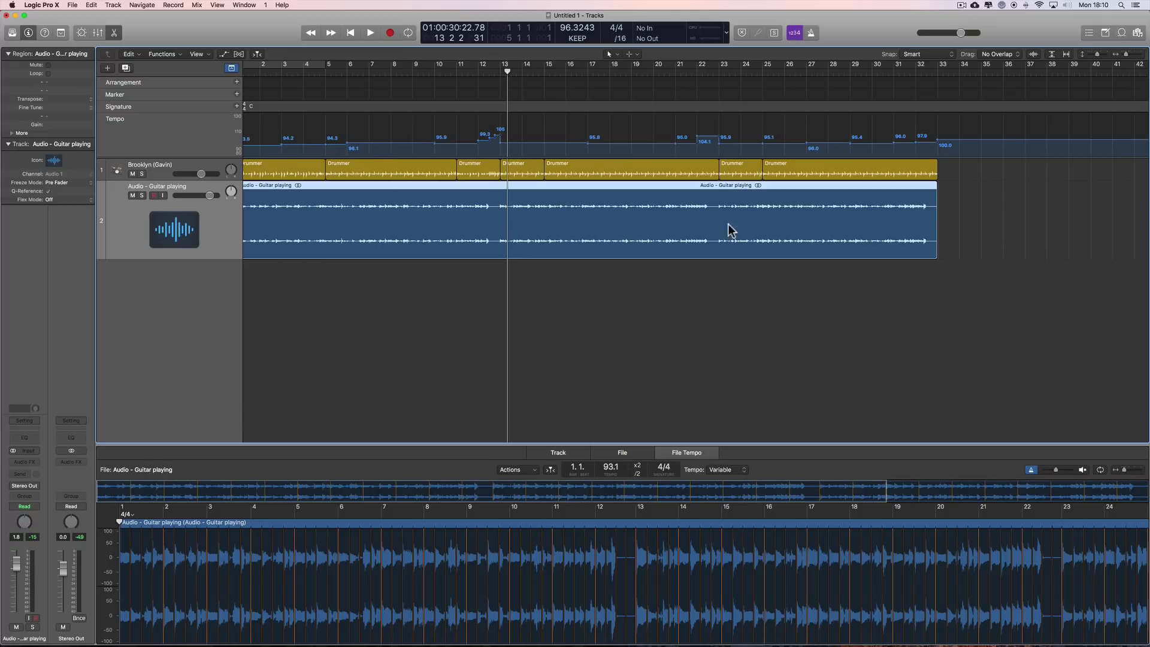
{"action": "scroll", "coordinate": [874, 220], "scroll_direction": "left", "scroll_amount": 1}
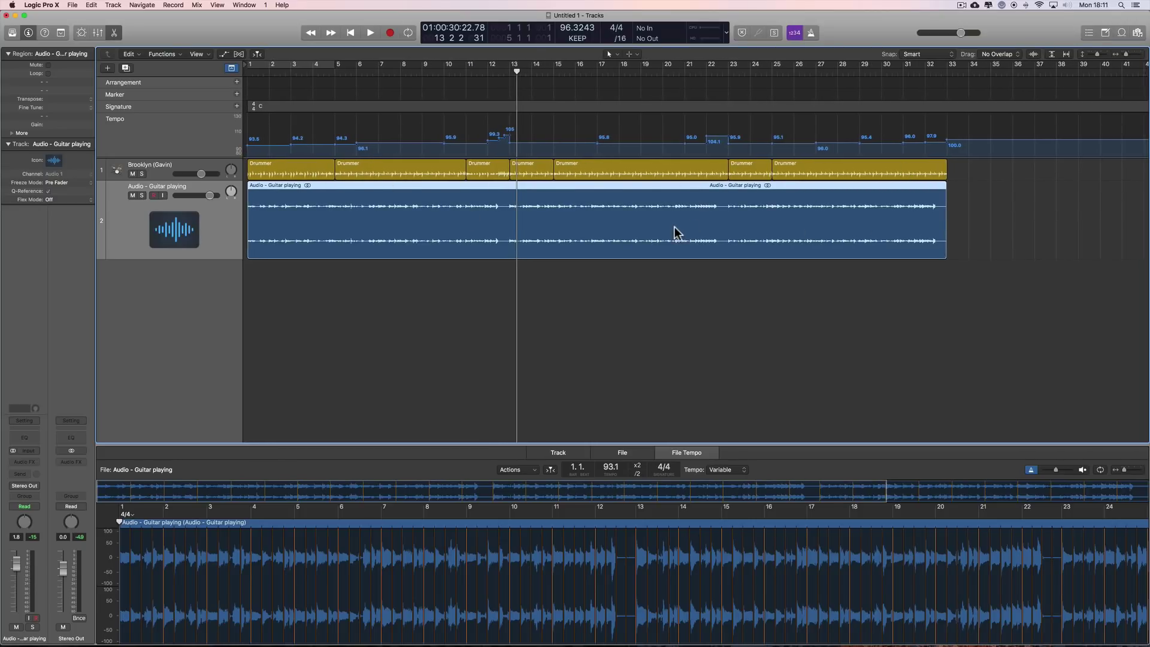
{"action": "left_click", "coordinate": [556, 242]}
Step: Mute the guitar and Brooklyn tracks, and open the browser listing the project's audio files
{"action": "left_click", "coordinate": [132, 195]}
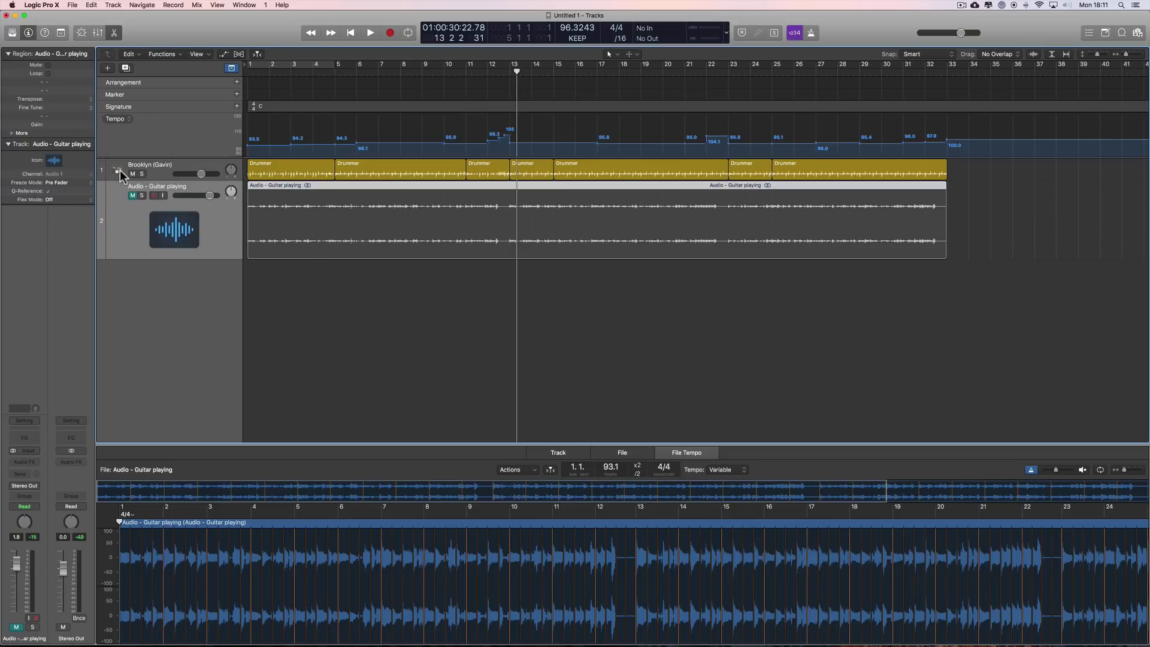
{"action": "left_click", "coordinate": [132, 174]}
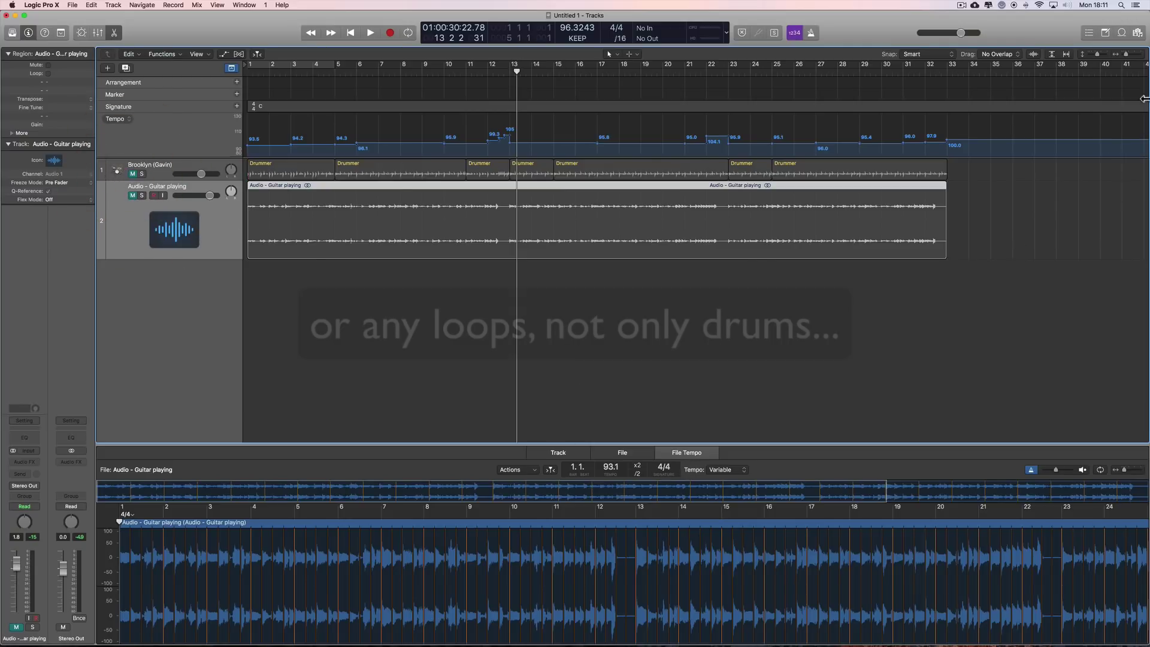
{"action": "left_click", "coordinate": [1137, 33]}
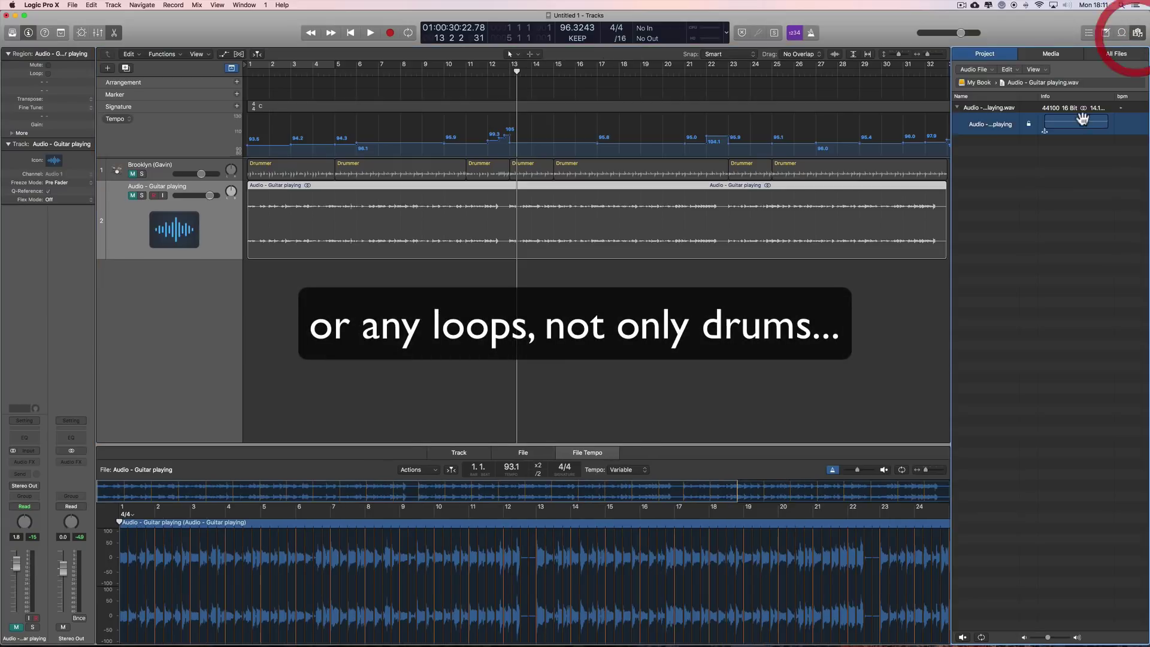
Step: Find amen_brother_short.wav by searching for "amen" and add it to the project's audio files
{"action": "left_click", "coordinate": [984, 70]}
{"action": "left_click", "coordinate": [984, 70]}
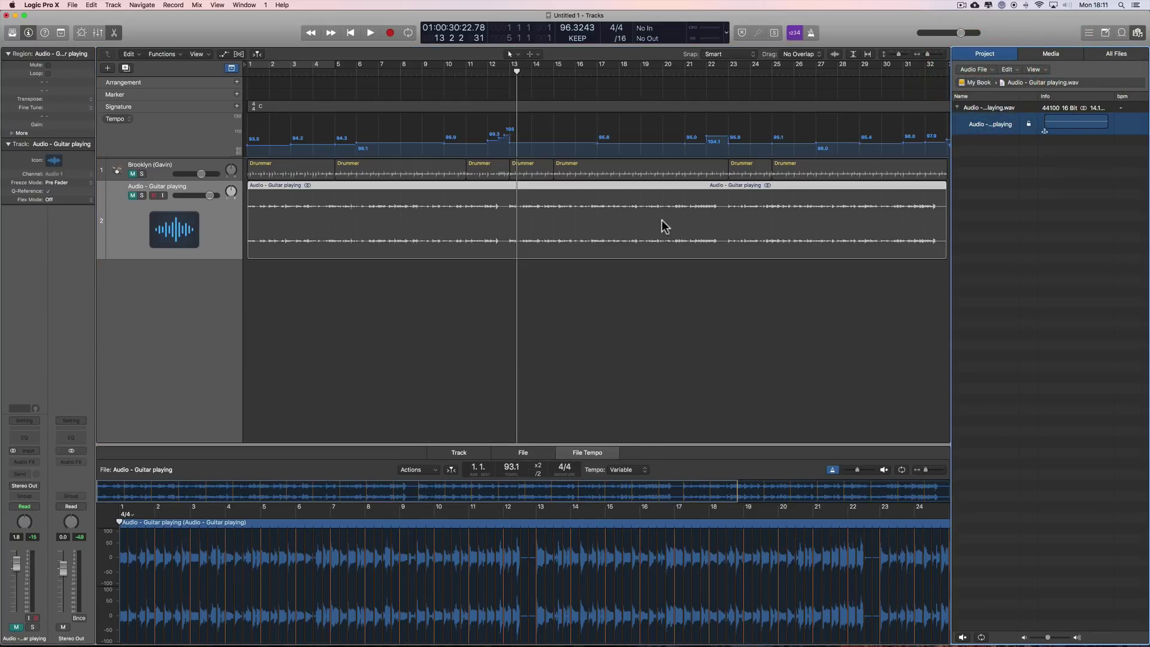
{"action": "key", "text": "ctrl+f"}
{"action": "left_click", "coordinate": [893, 36]}
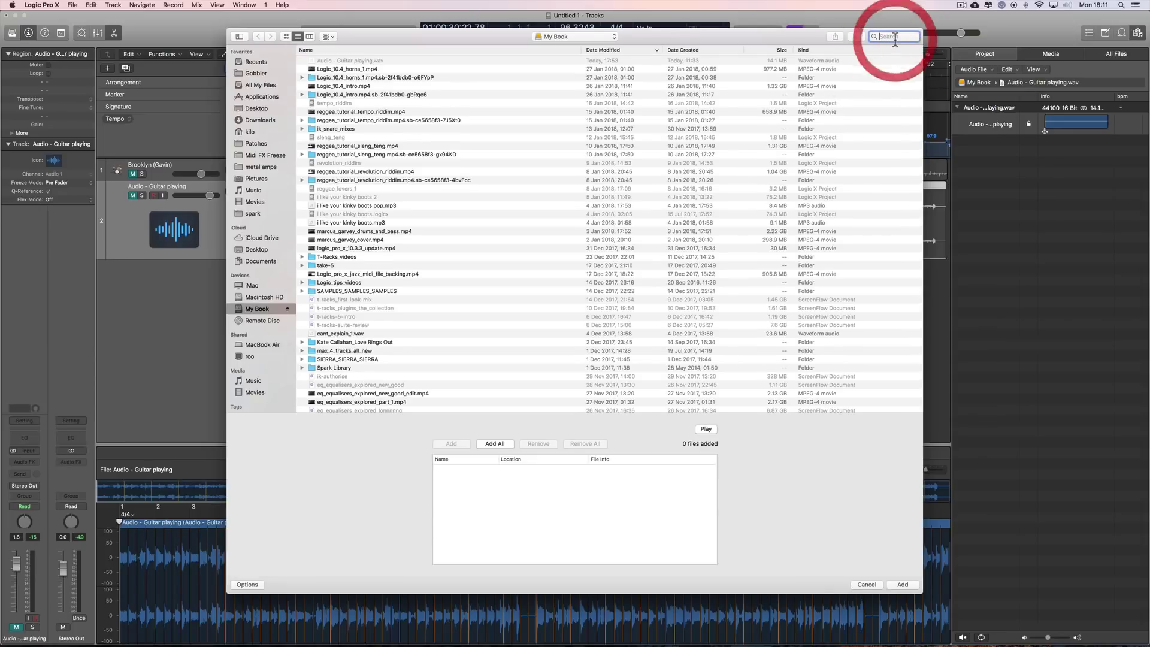
{"action": "type", "text": "amen"}
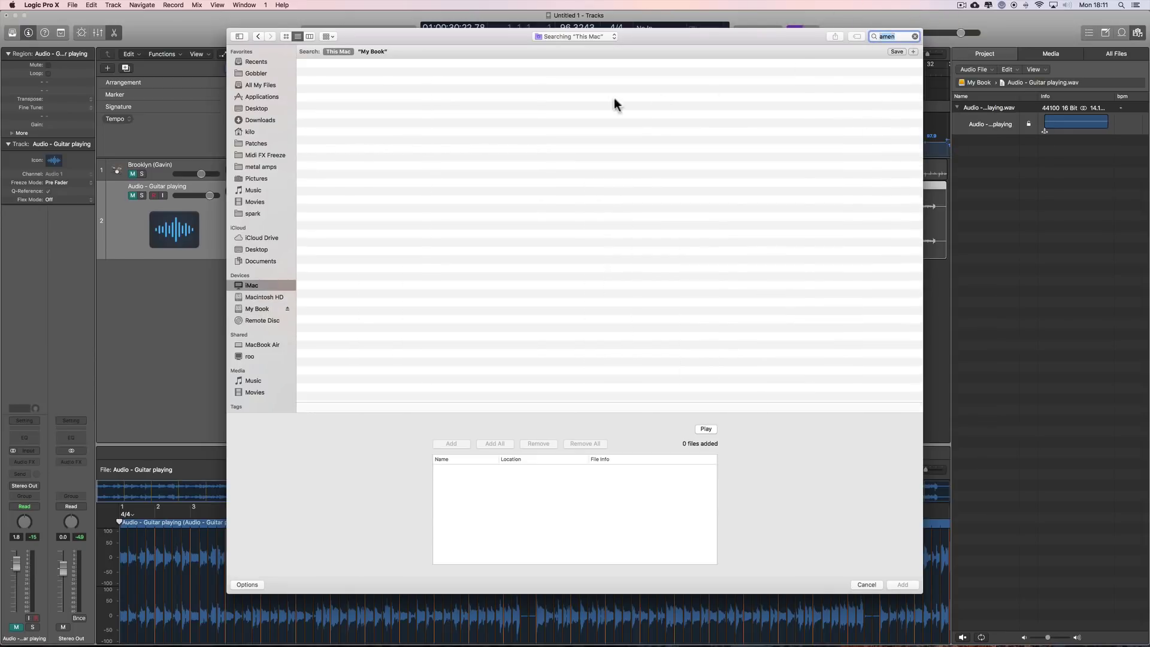
{"action": "left_click", "coordinate": [361, 97]}
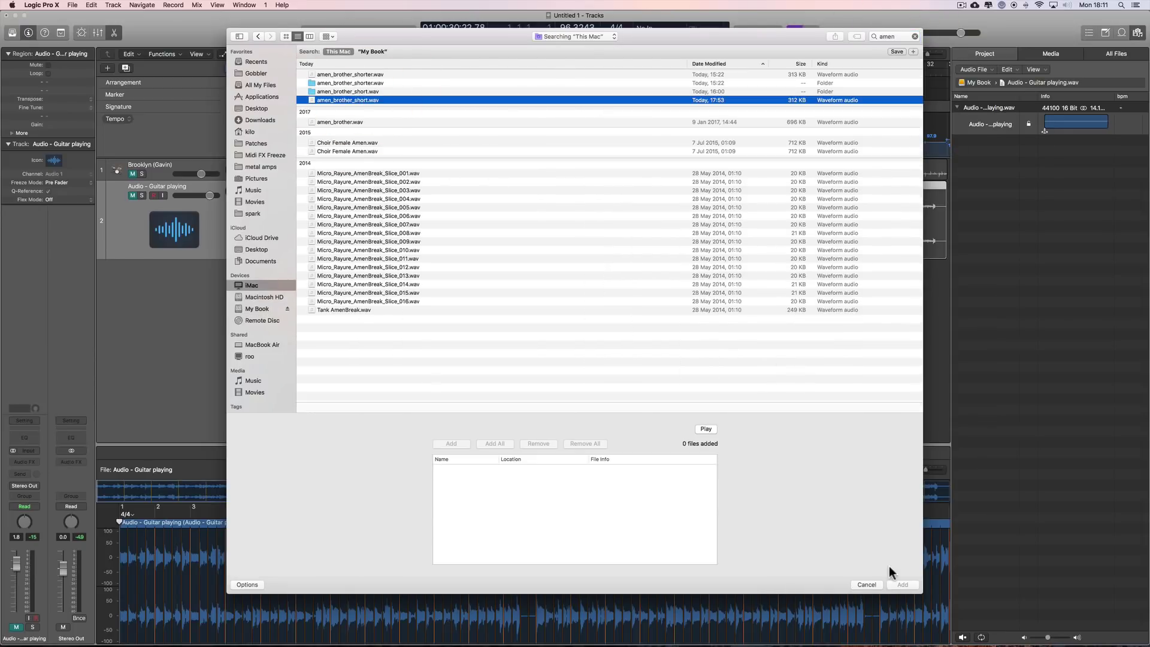
{"action": "left_click", "coordinate": [901, 585]}
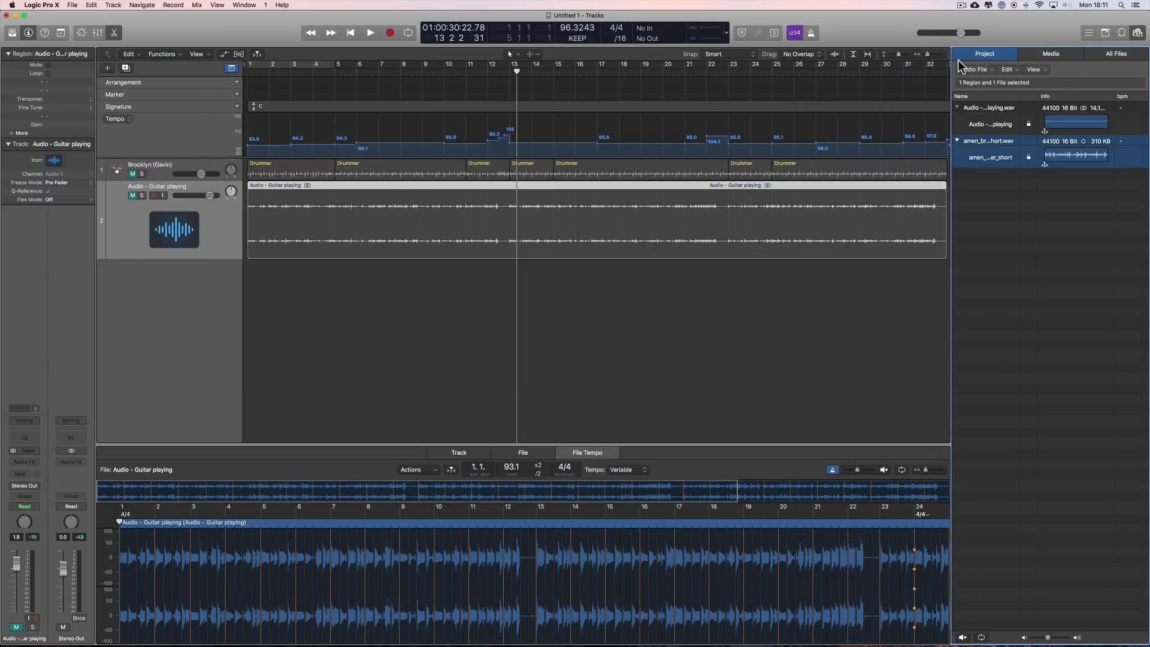
Step: Place the amen_brother_short loop at bar 1 on a new audio track below the guitar
{"action": "left_click_drag", "start_coordinate": [927, 54], "coordinate": [930, 54]}
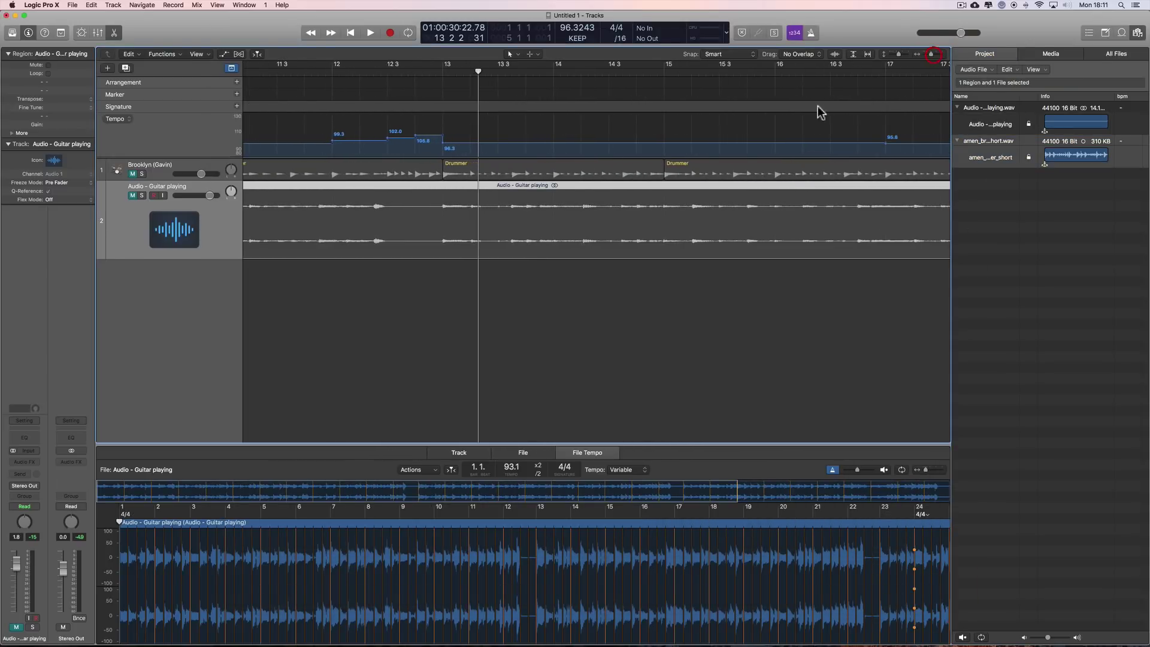
{"action": "left_click", "coordinate": [351, 32]}
{"action": "left_click", "coordinate": [976, 161]}
{"action": "left_click_drag", "start_coordinate": [976, 170], "coordinate": [249, 289]}
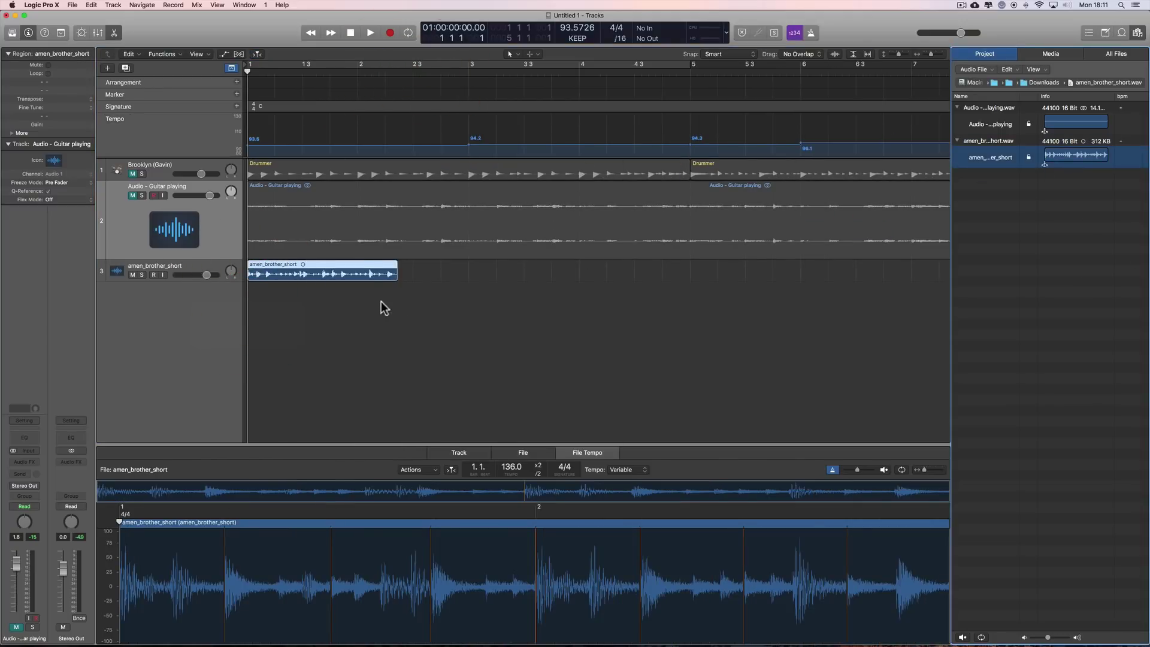
Step: Close the file browser and run Analyze Again on the amen_brother_short loop in its File Tempo analysis
{"action": "left_click", "coordinate": [486, 453]}
{"action": "left_click", "coordinate": [588, 454]}
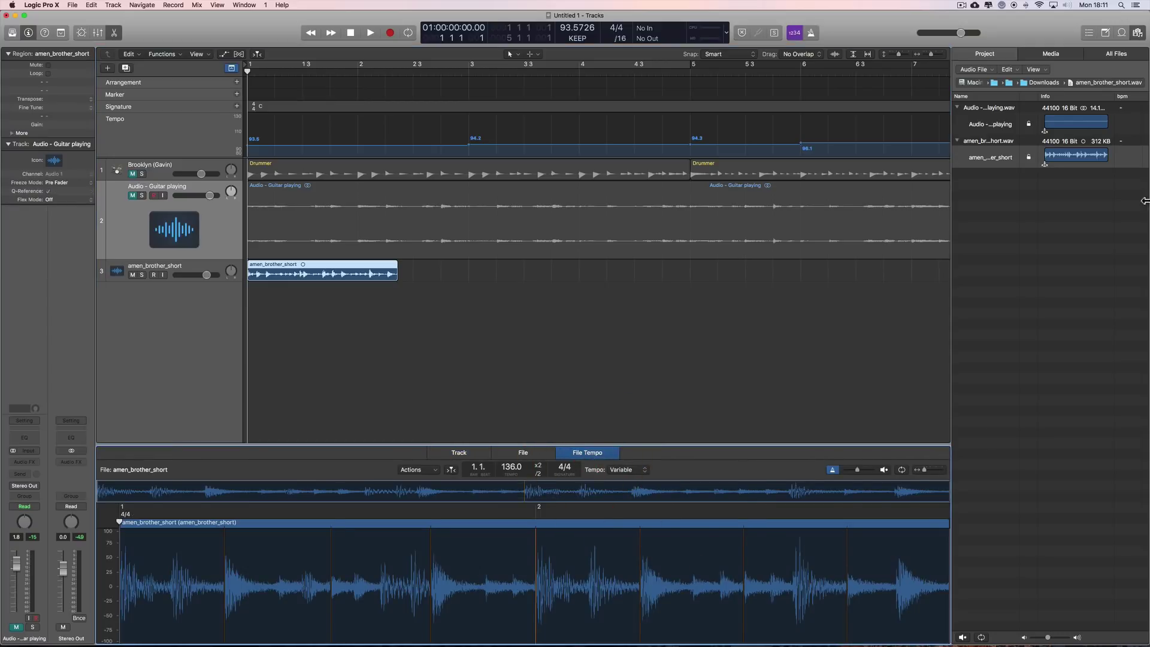
{"action": "left_click", "coordinate": [1137, 33]}
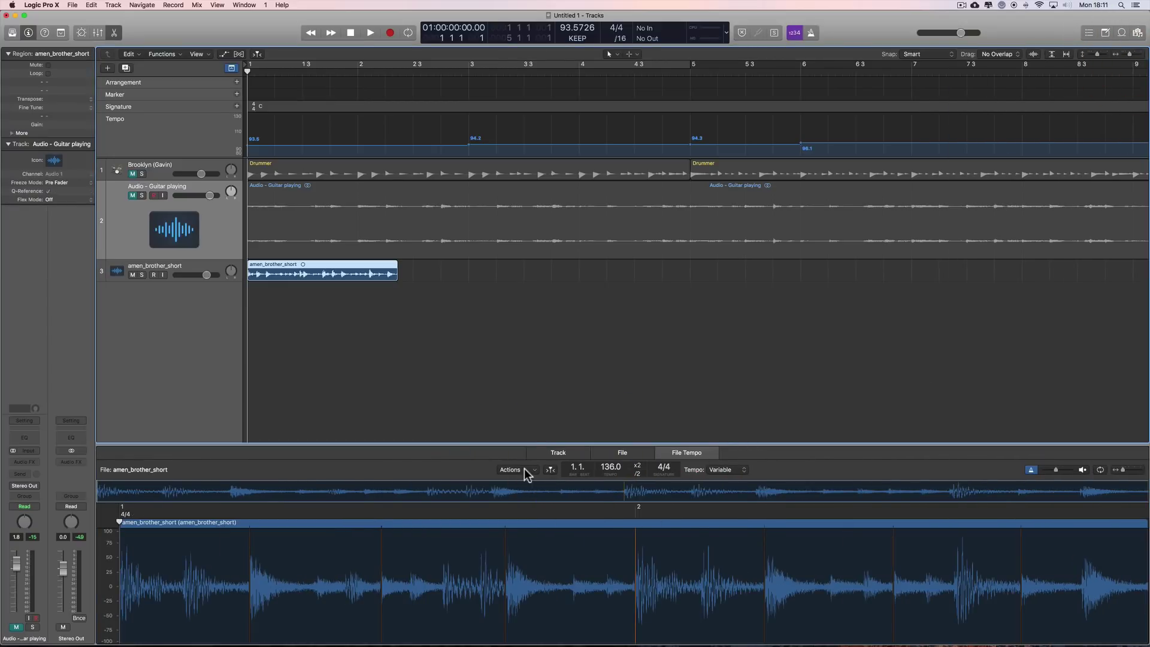
{"action": "left_click", "coordinate": [521, 470]}
{"action": "left_click", "coordinate": [539, 532]}
Step: Enlarge the amen_brother_short track, lower its volume to -14.4 dB, and play the loop from bar 1
{"action": "left_click_drag", "start_coordinate": [231, 281], "coordinate": [188, 292]}
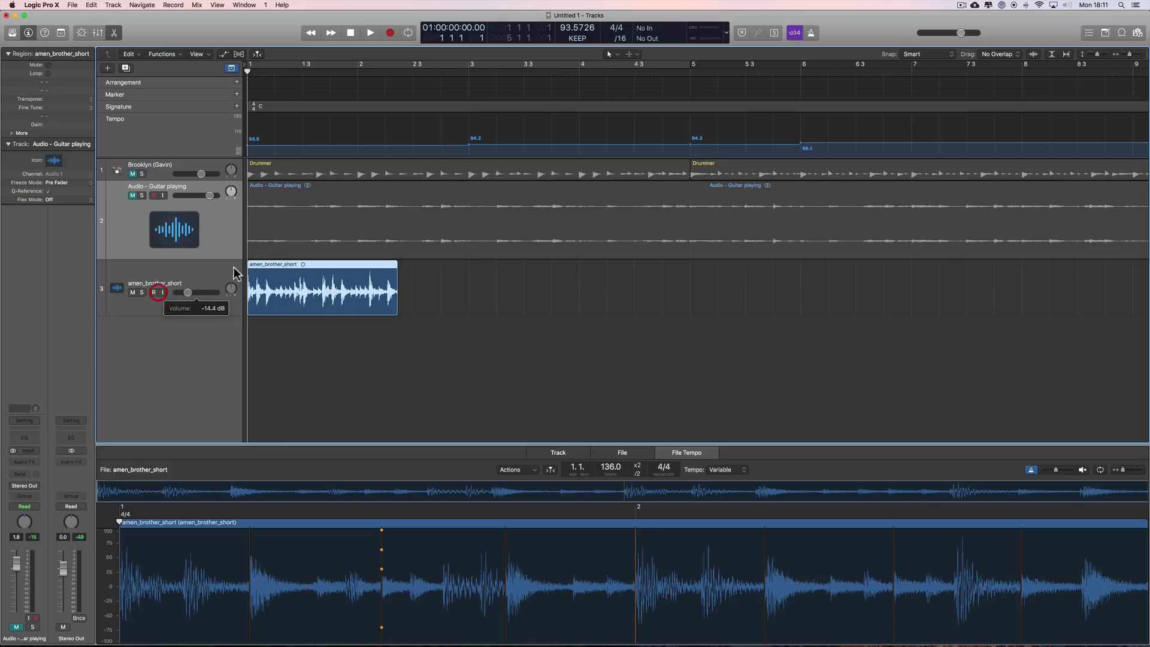
{"action": "key", "text": "super+f"}
{"action": "key", "text": "space"}
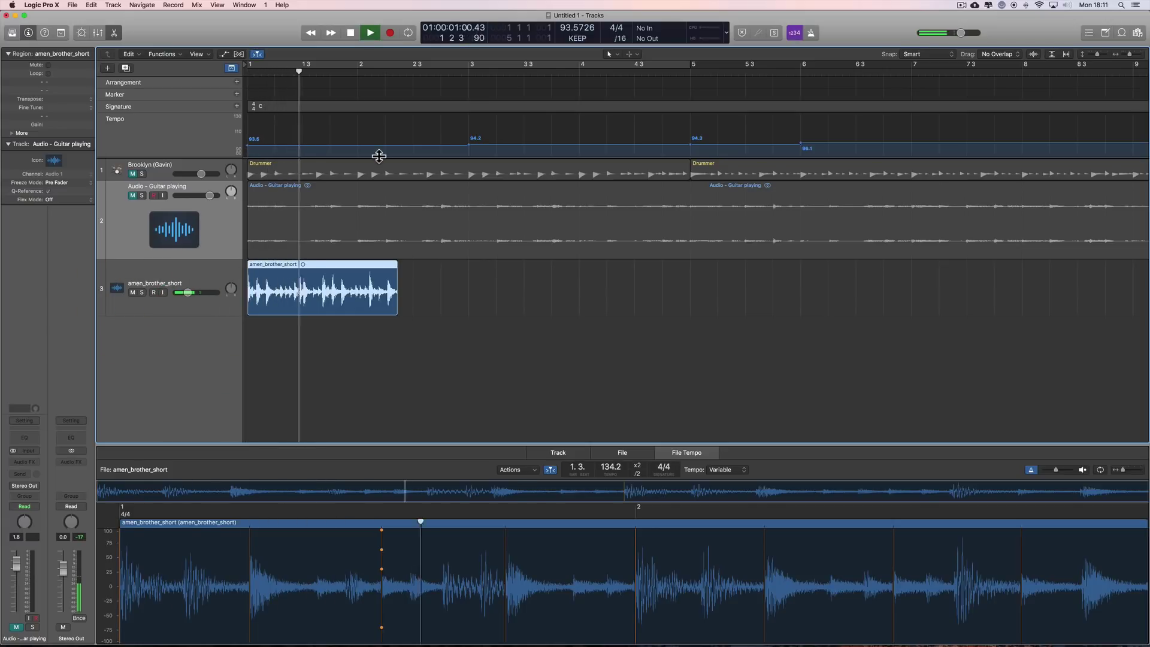
{"action": "key", "text": "space"}
{"action": "left_click_drag", "start_coordinate": [388, 72], "coordinate": [247, 72]}
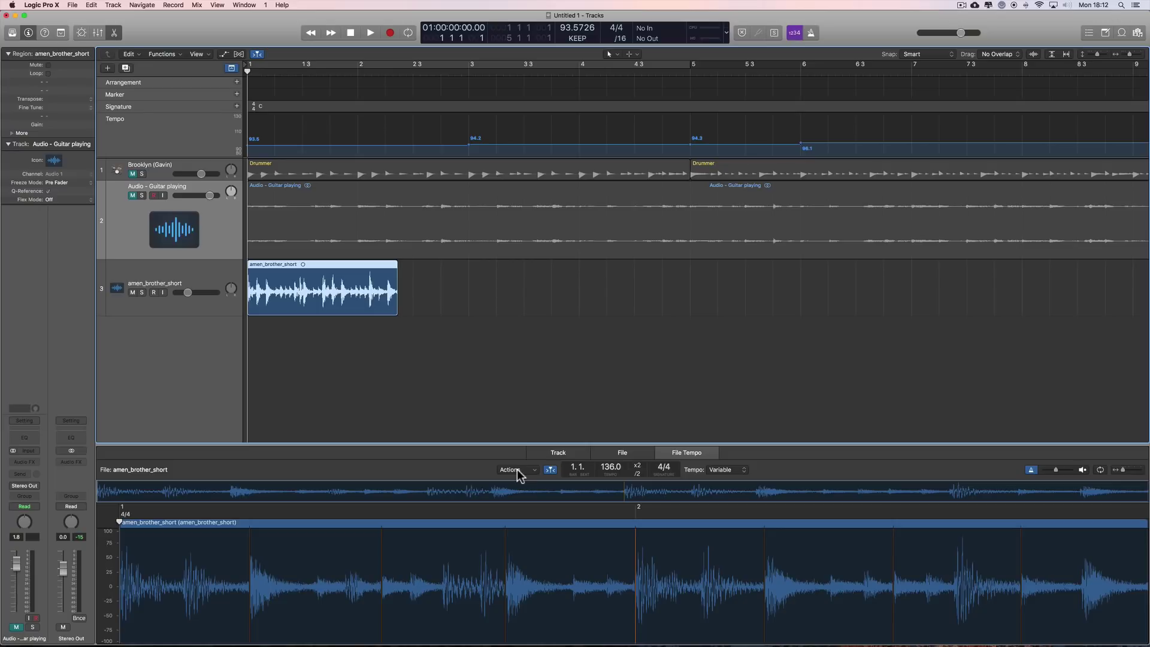
Step: Replace the guitar-derived tempo changes with a single project tempo of 100 bpm from bar 1
{"action": "left_click_drag", "start_coordinate": [1131, 57], "coordinate": [1126, 55]}
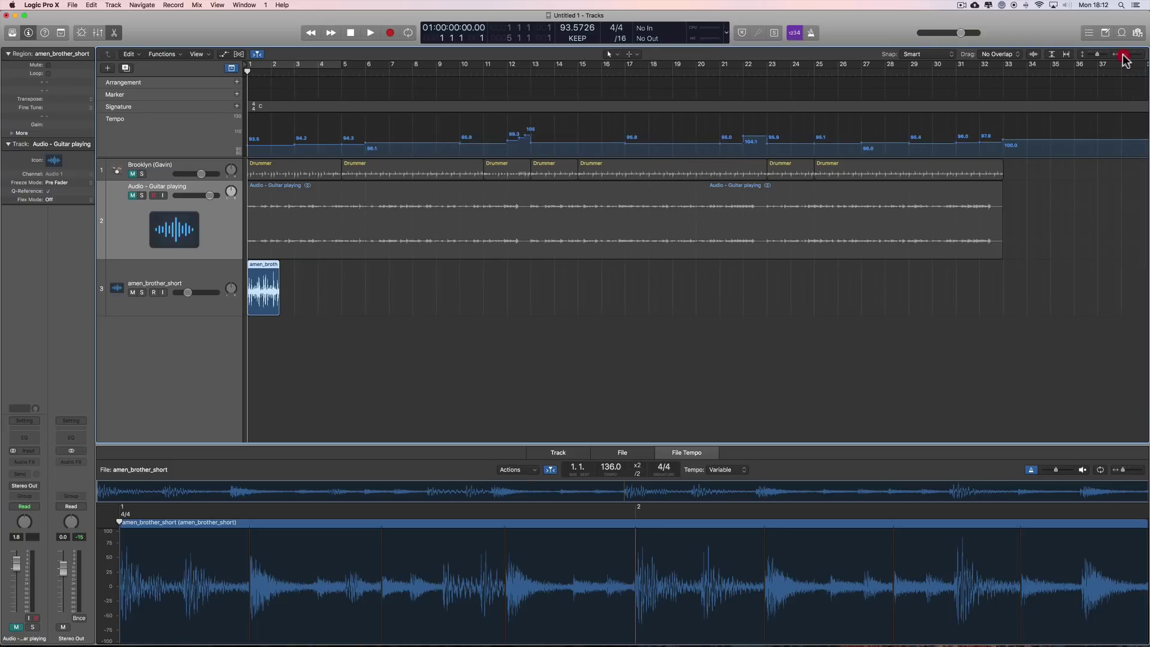
{"action": "left_click", "coordinate": [635, 231]}
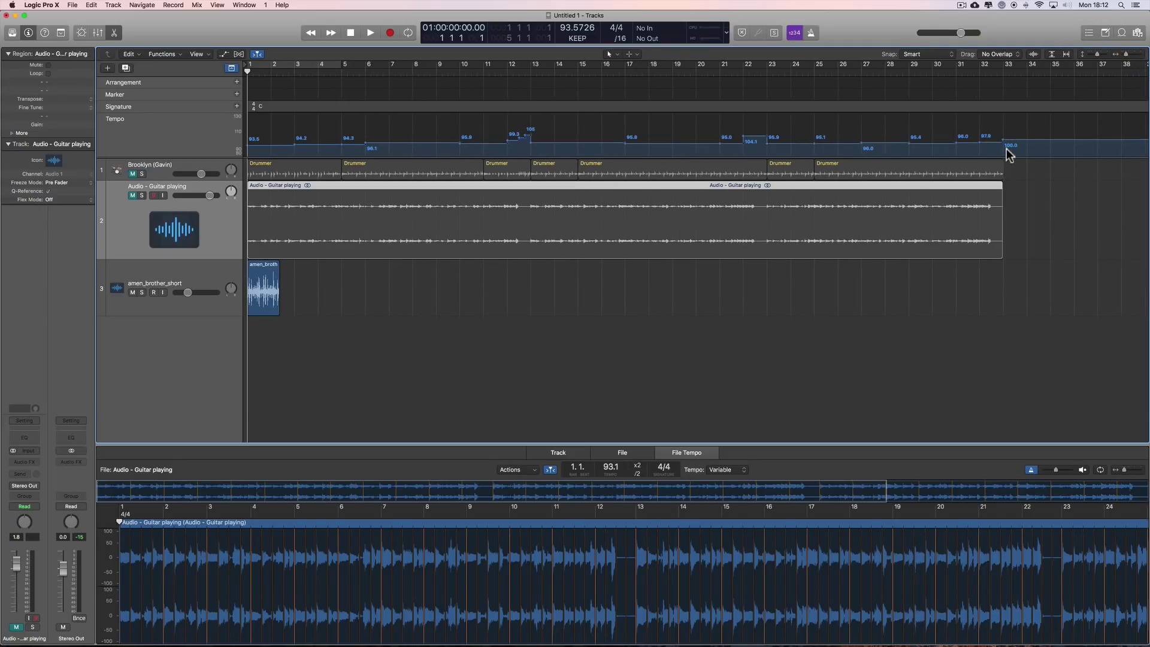
{"action": "left_click_drag", "start_coordinate": [1006, 145], "coordinate": [249, 134]}
{"action": "key", "text": "Delete"}
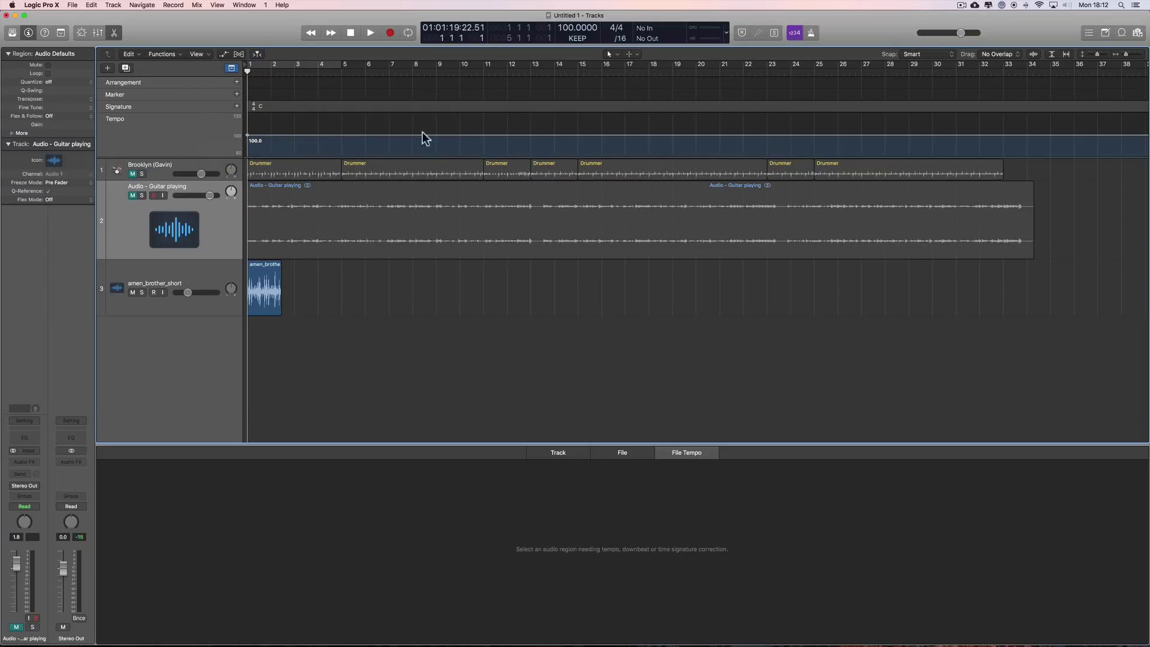
Step: Select the amen_brother_short region and set a two-bar cycle range from bar 1 to bar 3
{"action": "left_click", "coordinate": [269, 294]}
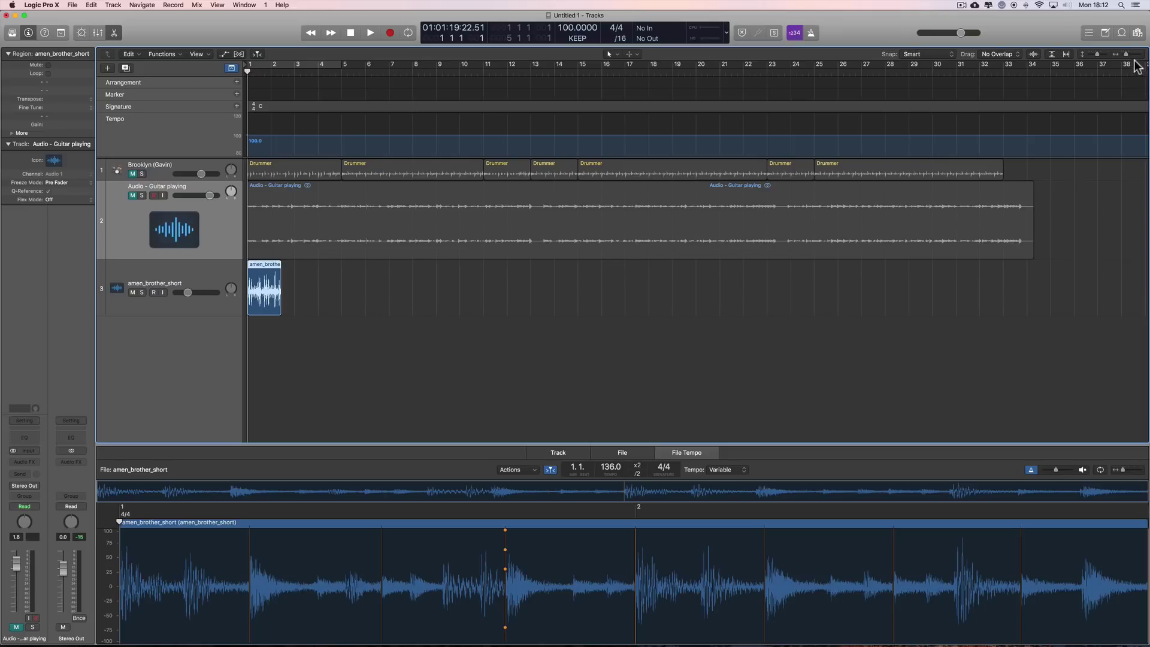
{"action": "left_click_drag", "start_coordinate": [1128, 58], "coordinate": [1133, 58]}
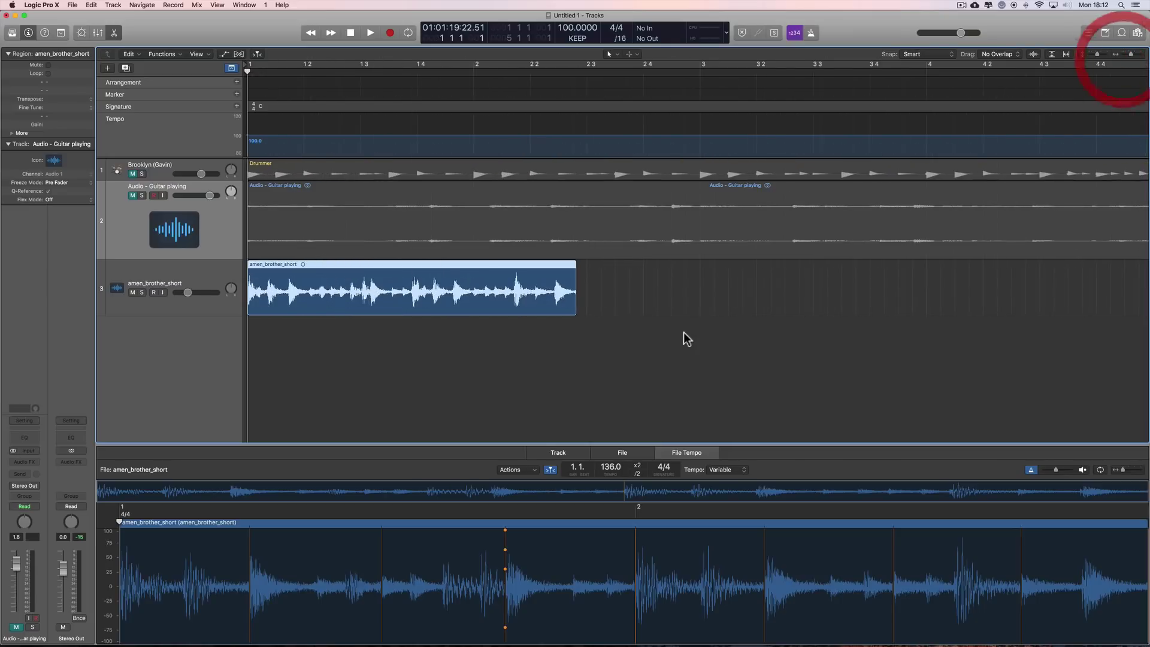
{"action": "left_click", "coordinate": [393, 283]}
{"action": "left_click_drag", "start_coordinate": [251, 70], "coordinate": [695, 103]}
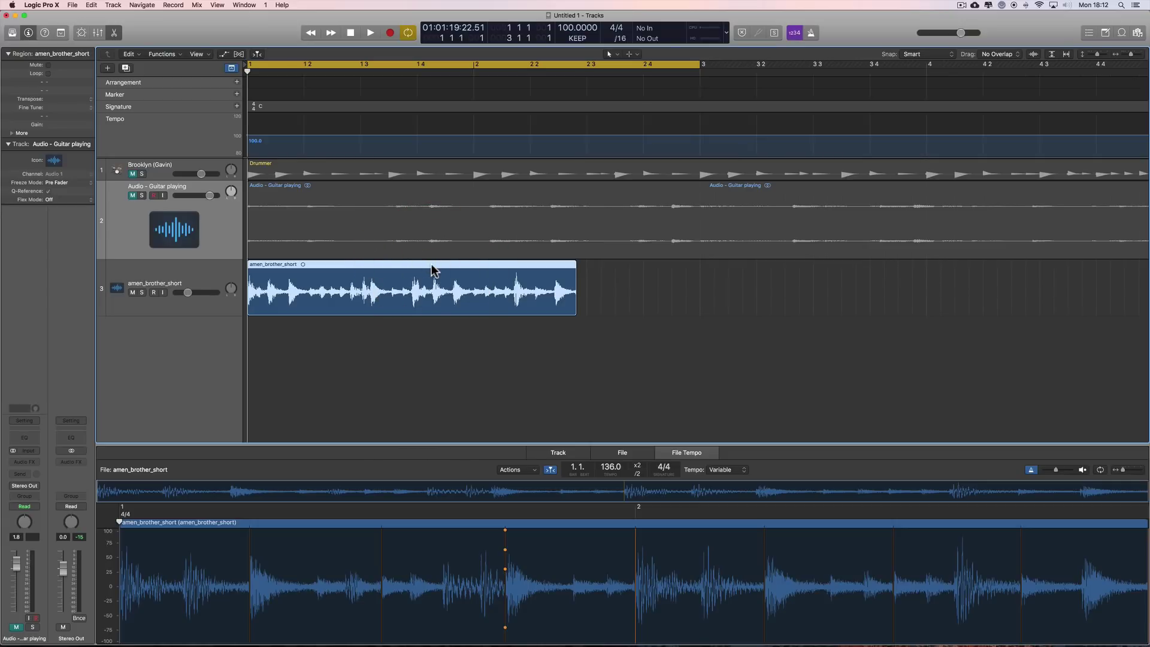
Step: Adjust the project tempo to the loop by selection and locators, and play back the cycled two bars
{"action": "left_click", "coordinate": [607, 453]}
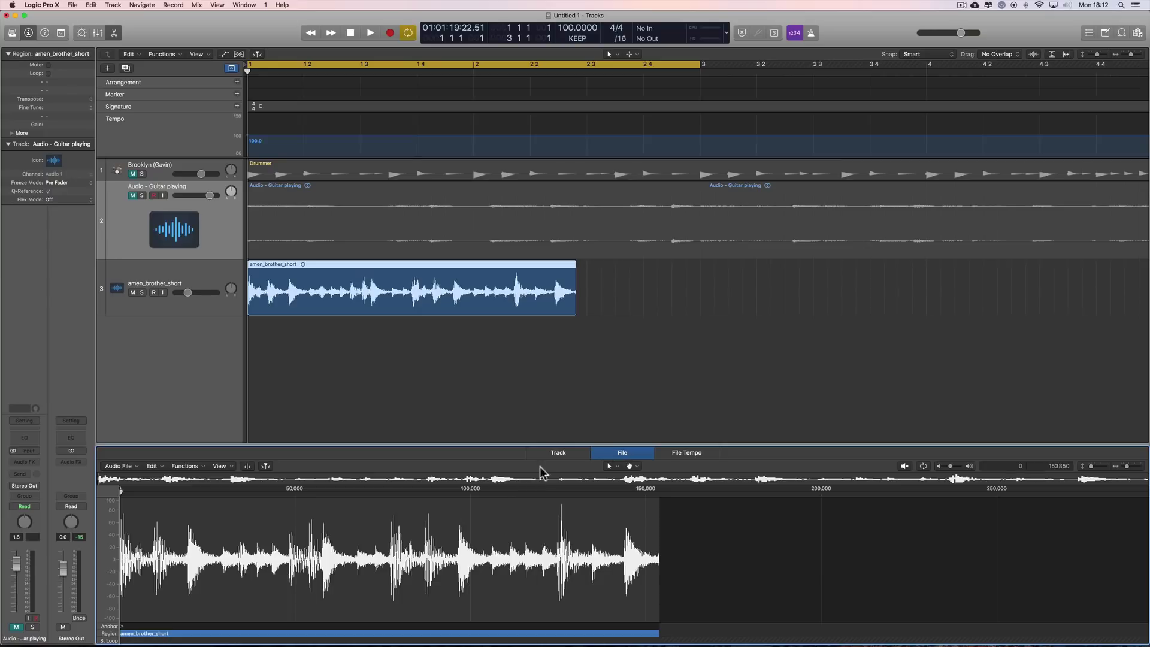
{"action": "left_click", "coordinate": [200, 469]}
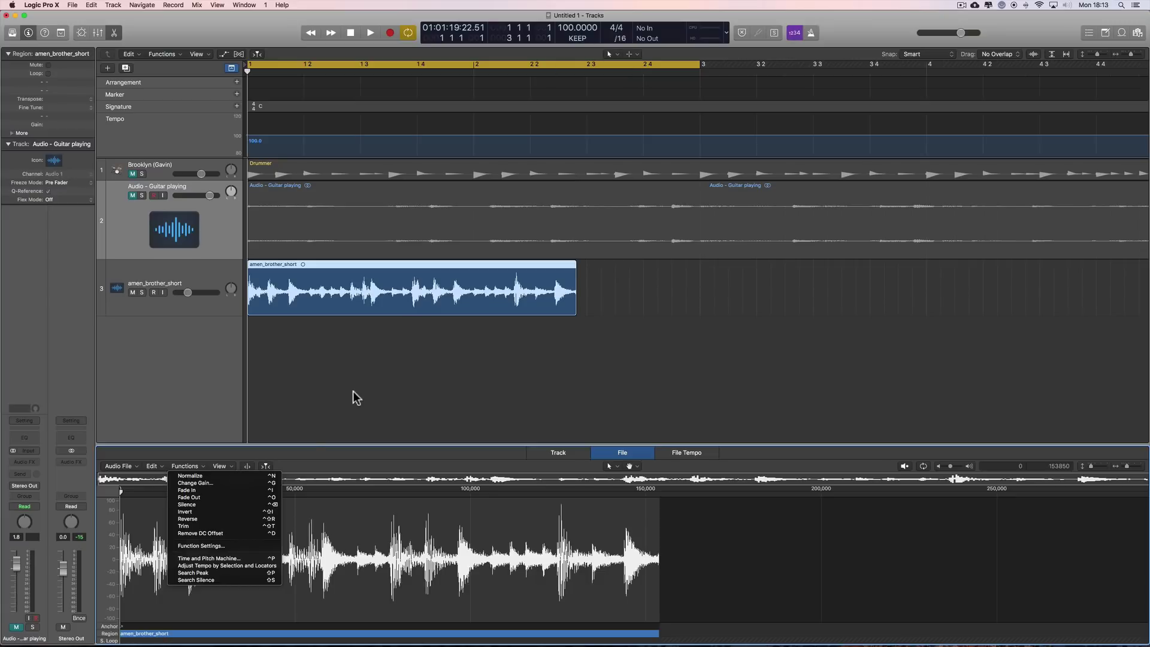
{"action": "left_click", "coordinate": [223, 565]}
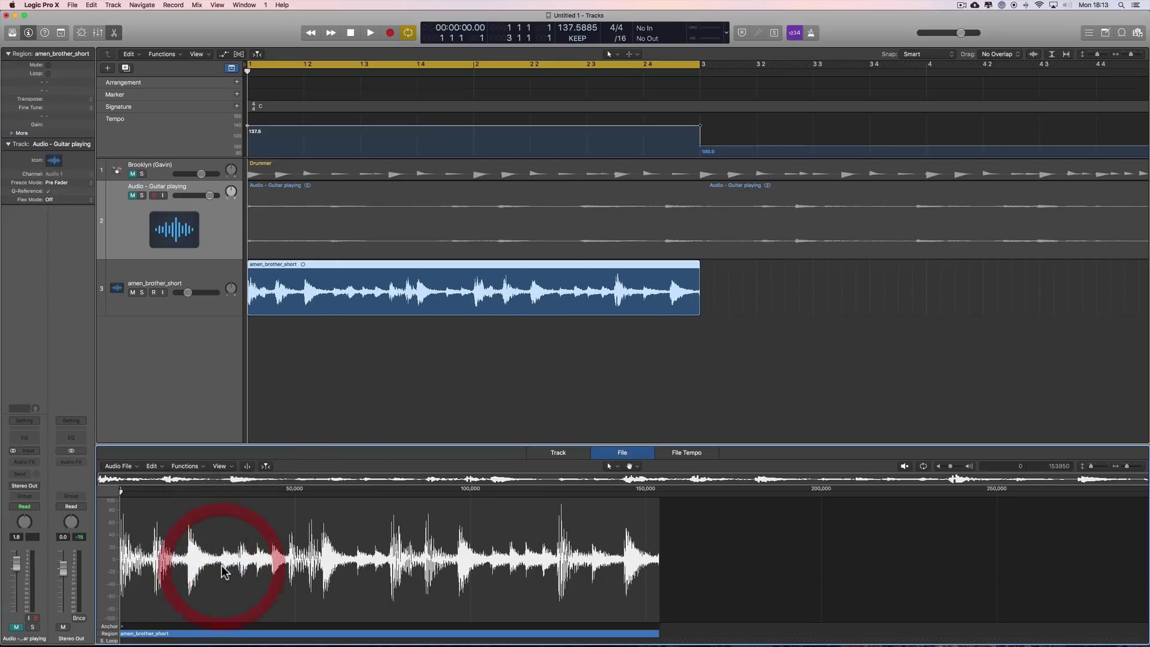
{"action": "key", "text": "space"}
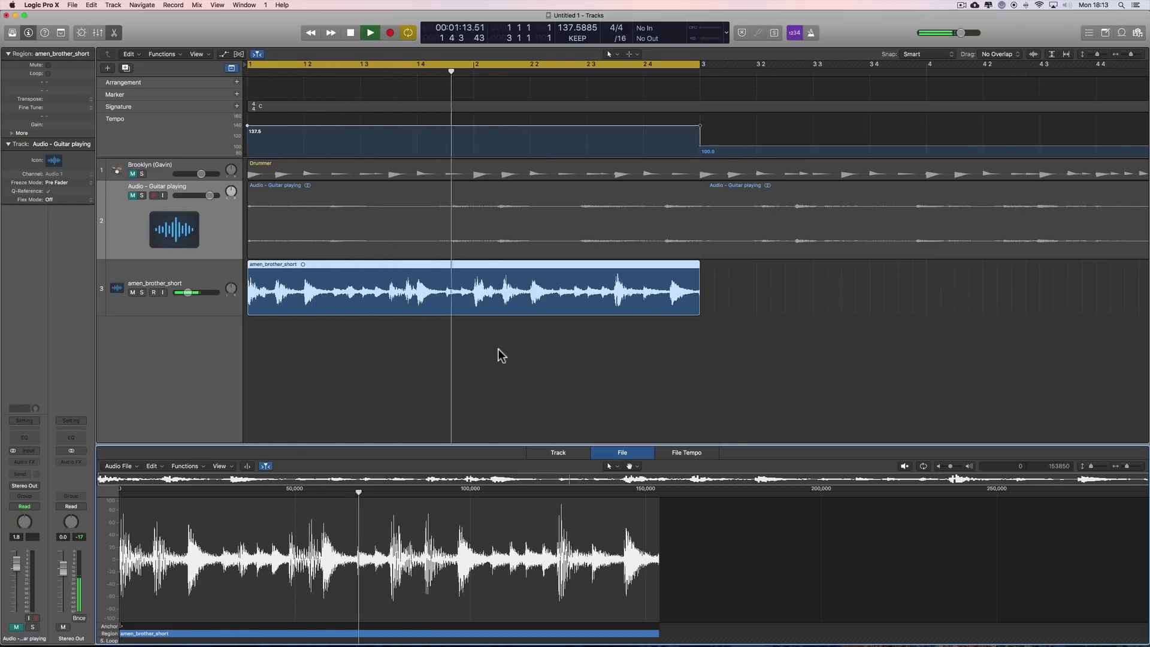
{"action": "key", "text": "space"}
Step: Restore a constant 100 bpm project tempo from bar 1 and reselect the amen_brother_short region
{"action": "left_click", "coordinate": [697, 146]}
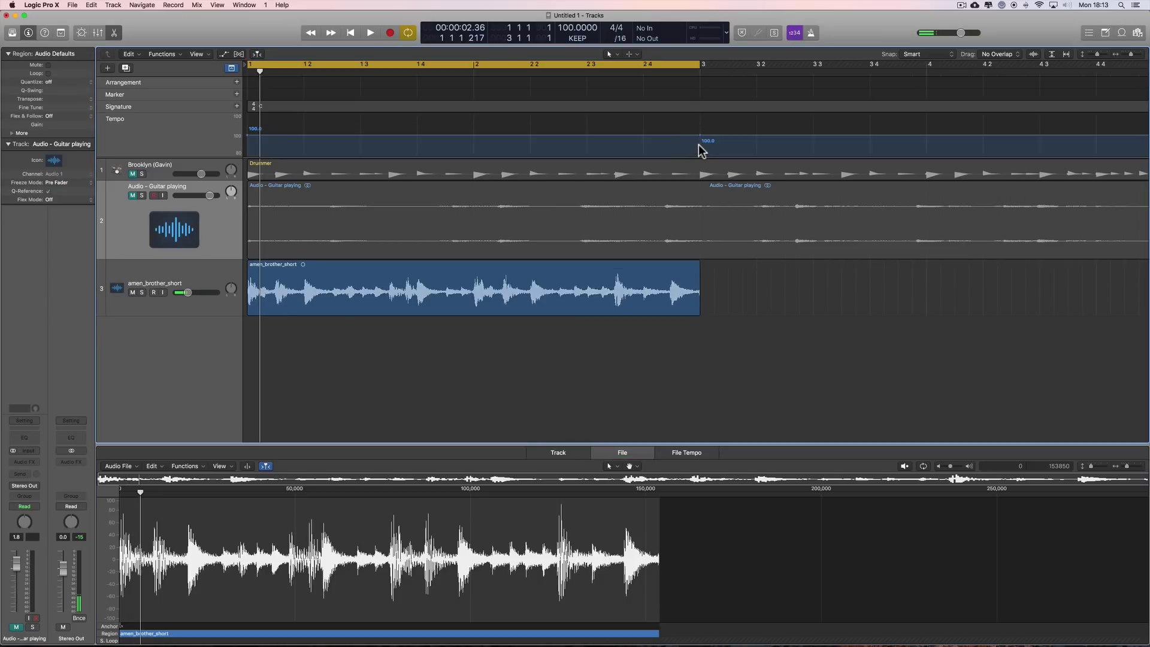
{"action": "left_click", "coordinate": [288, 129]}
{"action": "left_click_drag", "start_coordinate": [288, 130], "coordinate": [247, 132]}
{"action": "left_click", "coordinate": [246, 107]}
{"action": "left_click", "coordinate": [366, 289]}
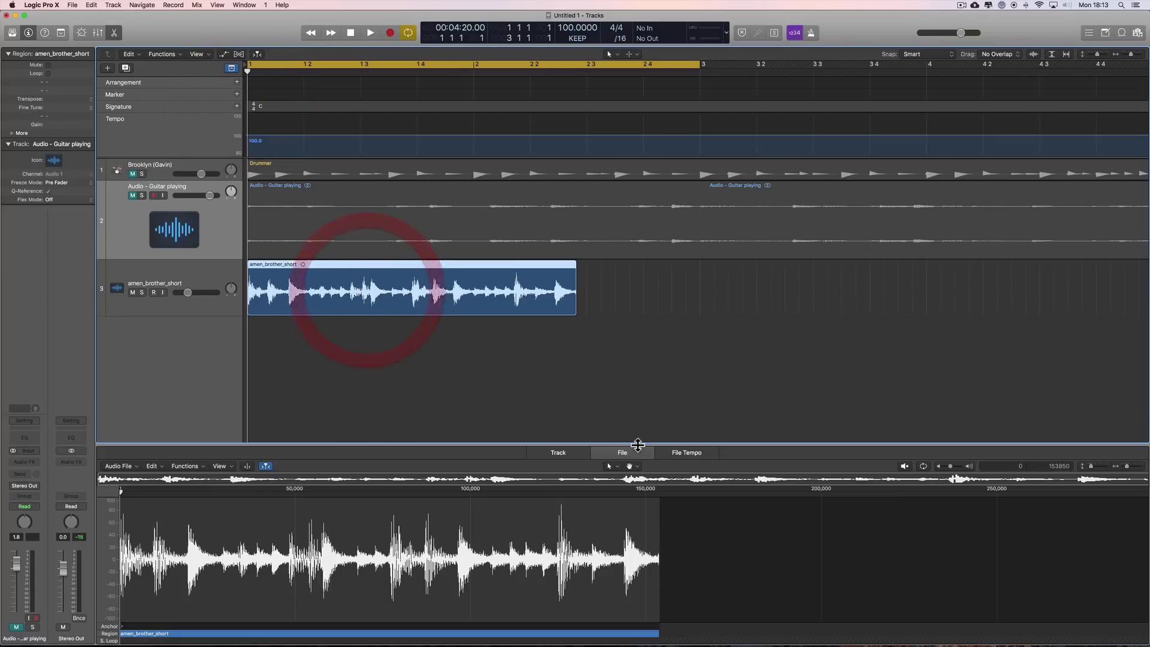
Step: Open the amen_brother_short region's File Tempo analysis and analyze the loop again
{"action": "left_click", "coordinate": [689, 453]}
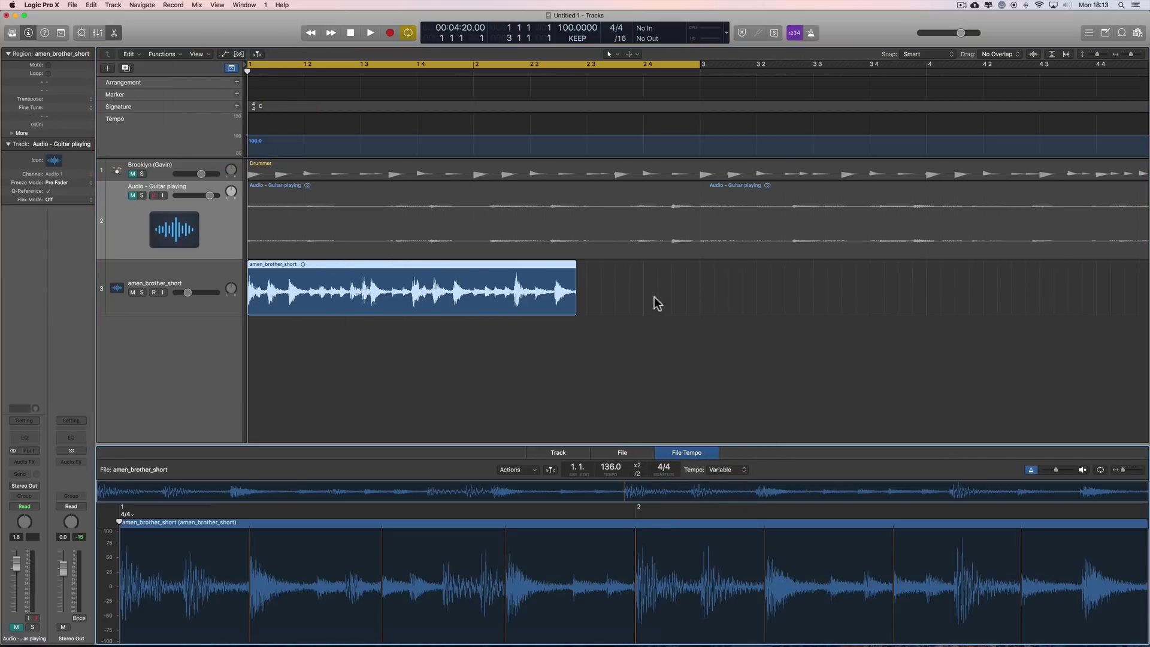
{"action": "left_click", "coordinate": [450, 274]}
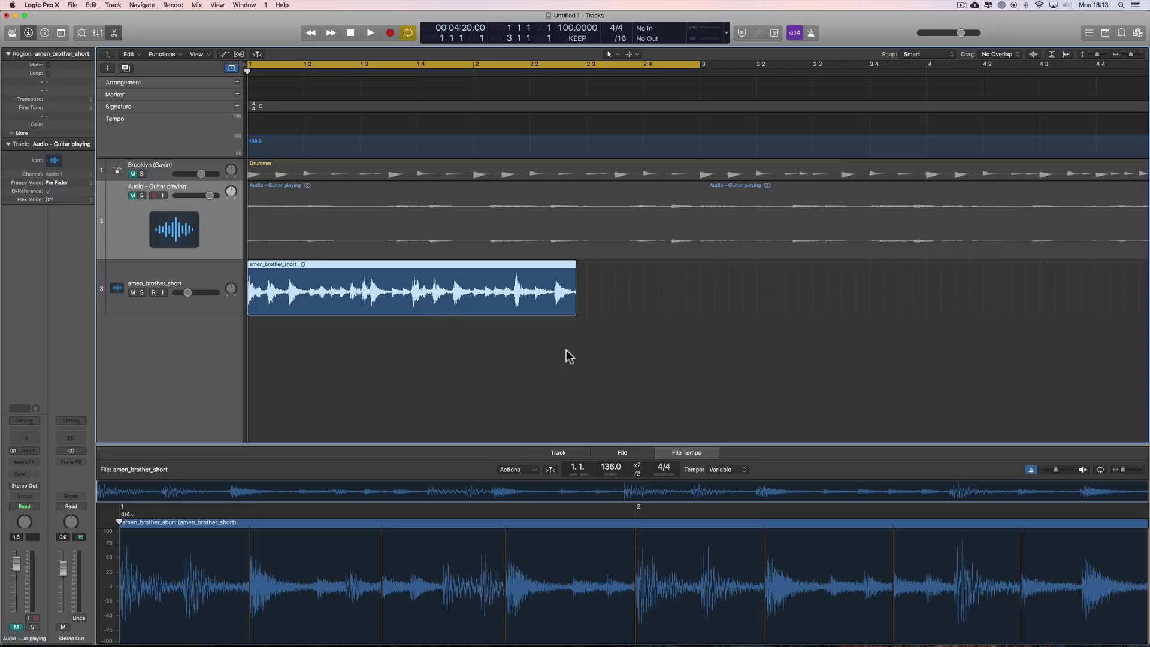
{"action": "left_click", "coordinate": [687, 453]}
{"action": "left_click", "coordinate": [526, 470]}
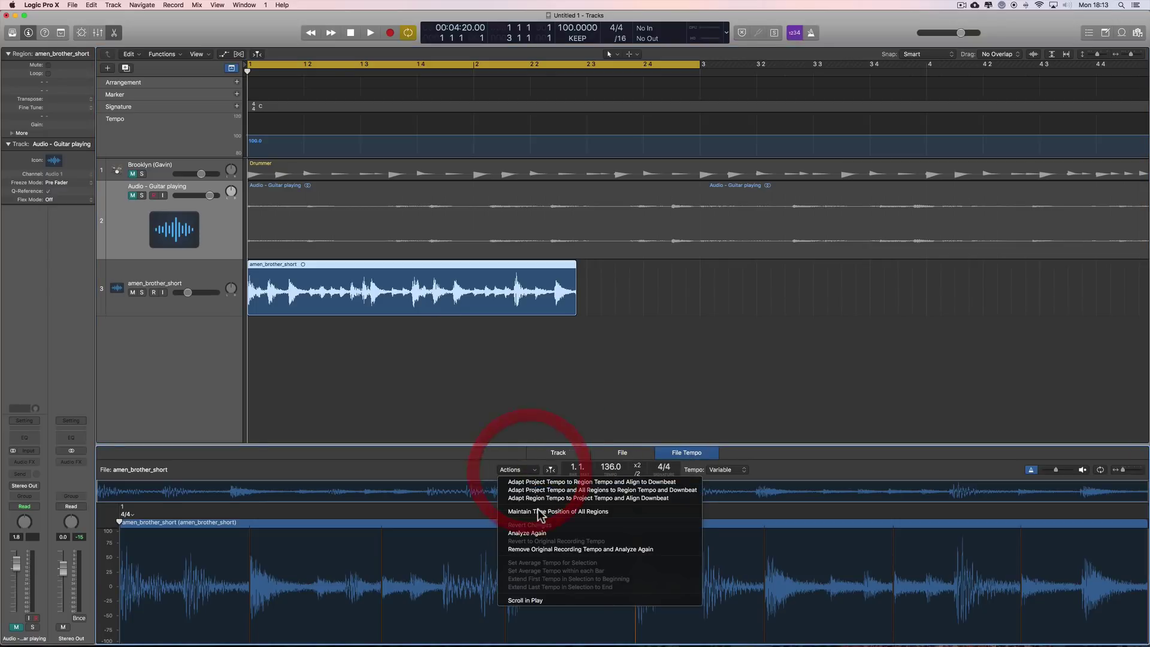
{"action": "left_click", "coordinate": [538, 532]}
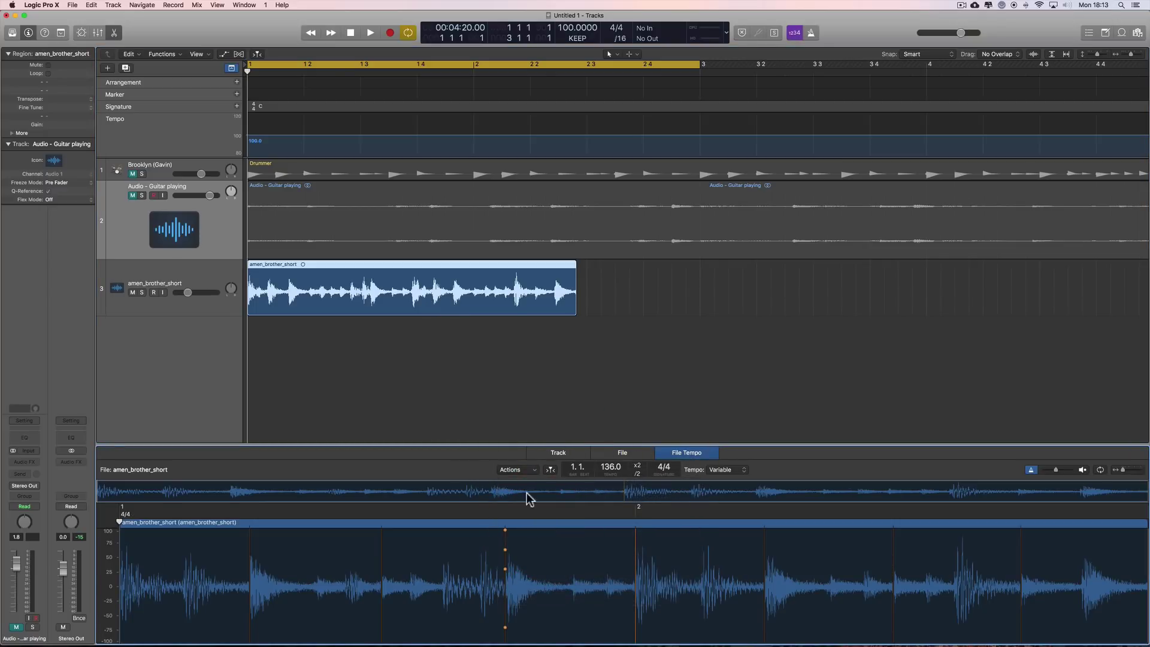
Step: Adapt the project tempo to the loop's region tempo, aligned to the downbeat, and turn off the cycle range
{"action": "left_click", "coordinate": [527, 470]}
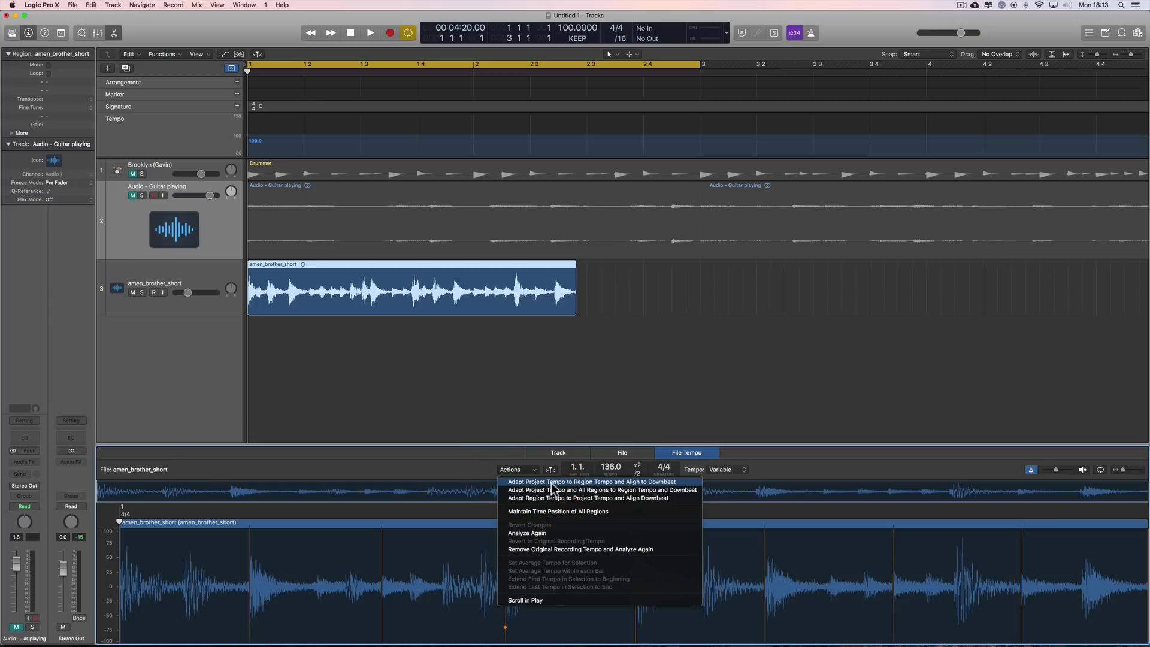
{"action": "left_click", "coordinate": [573, 482]}
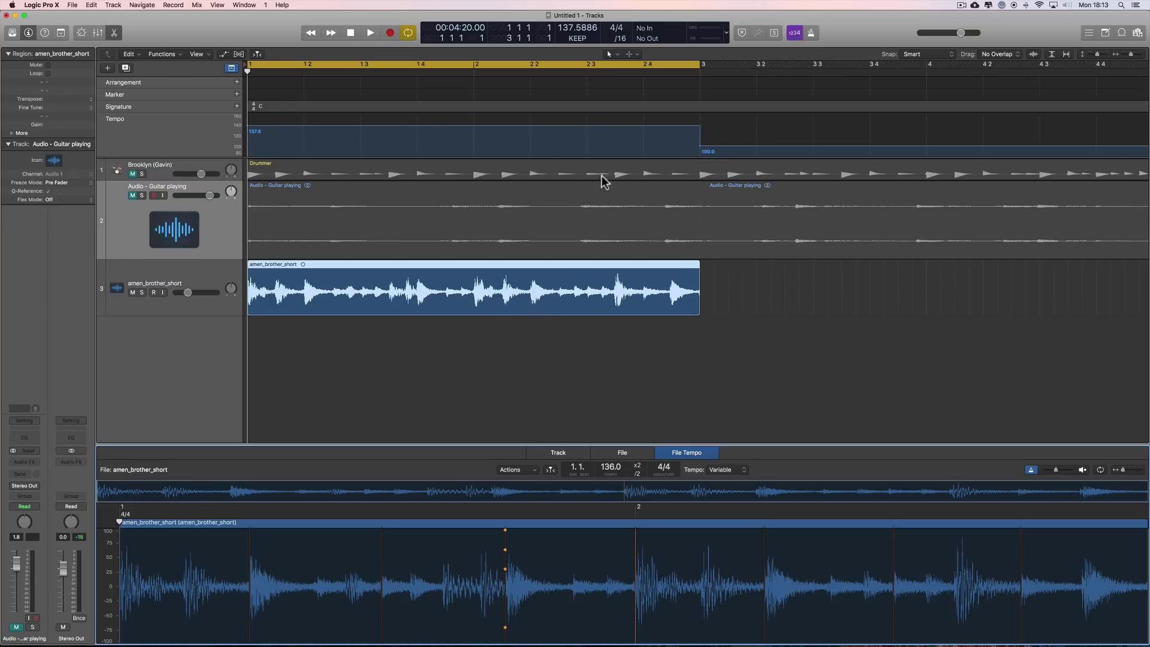
{"action": "left_click", "coordinate": [542, 63]}
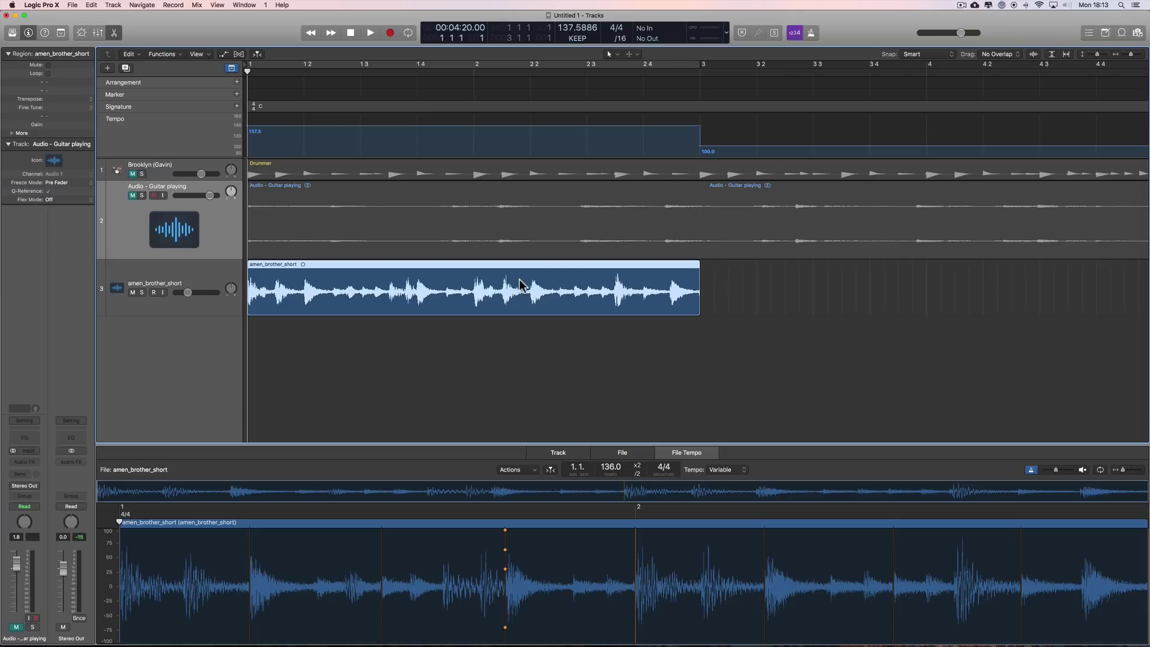
{"action": "left_click", "coordinate": [518, 469]}
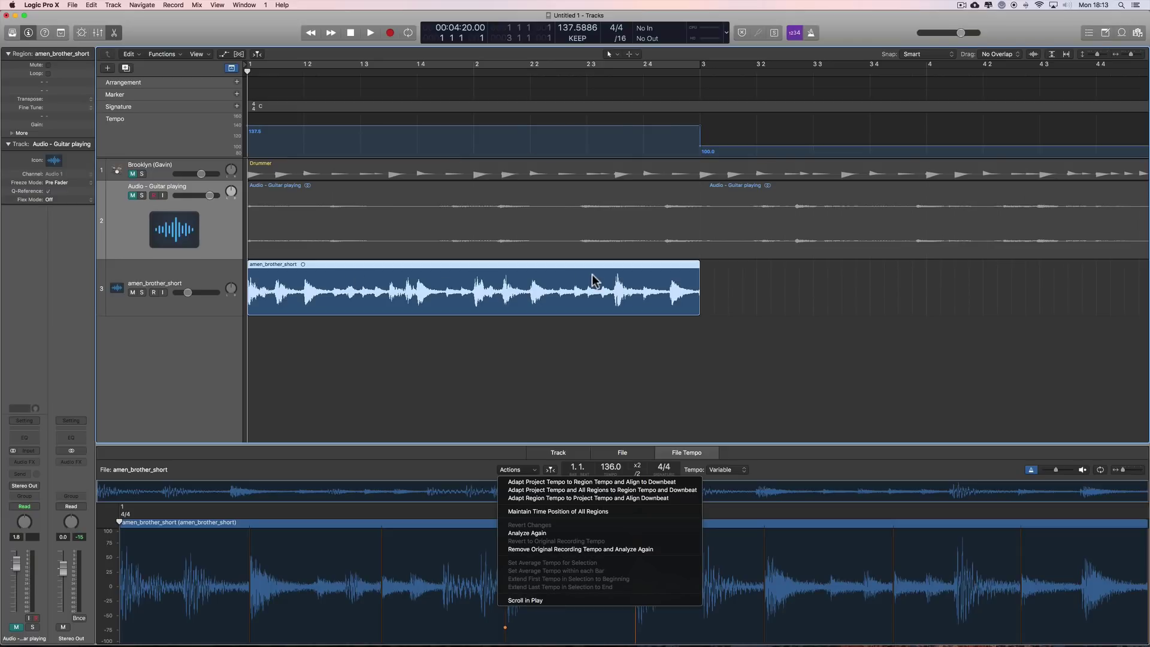
{"action": "left_click", "coordinate": [706, 329]}
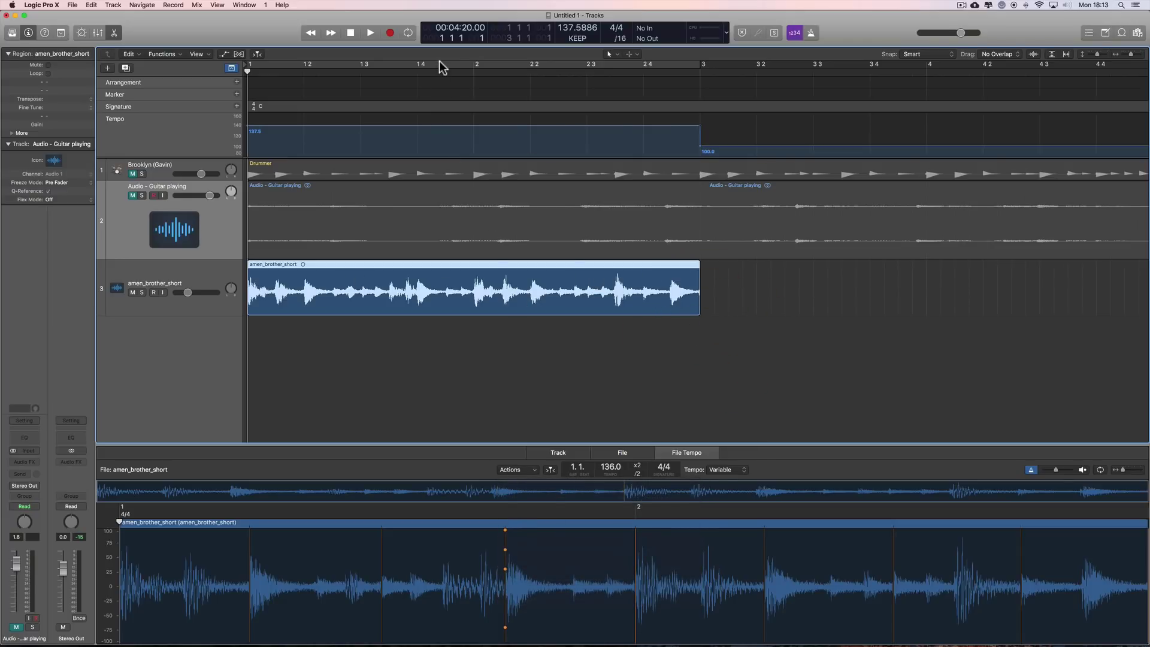
Step: Turn the bar 1–3 cycle back on and play the loop, raising the amen_brother_short track's volume slightly
{"action": "left_click", "coordinate": [531, 71]}
{"action": "key", "text": "space"}
{"action": "left_click_drag", "start_coordinate": [199, 293], "coordinate": [206, 294]}
{"action": "key", "text": "space"}
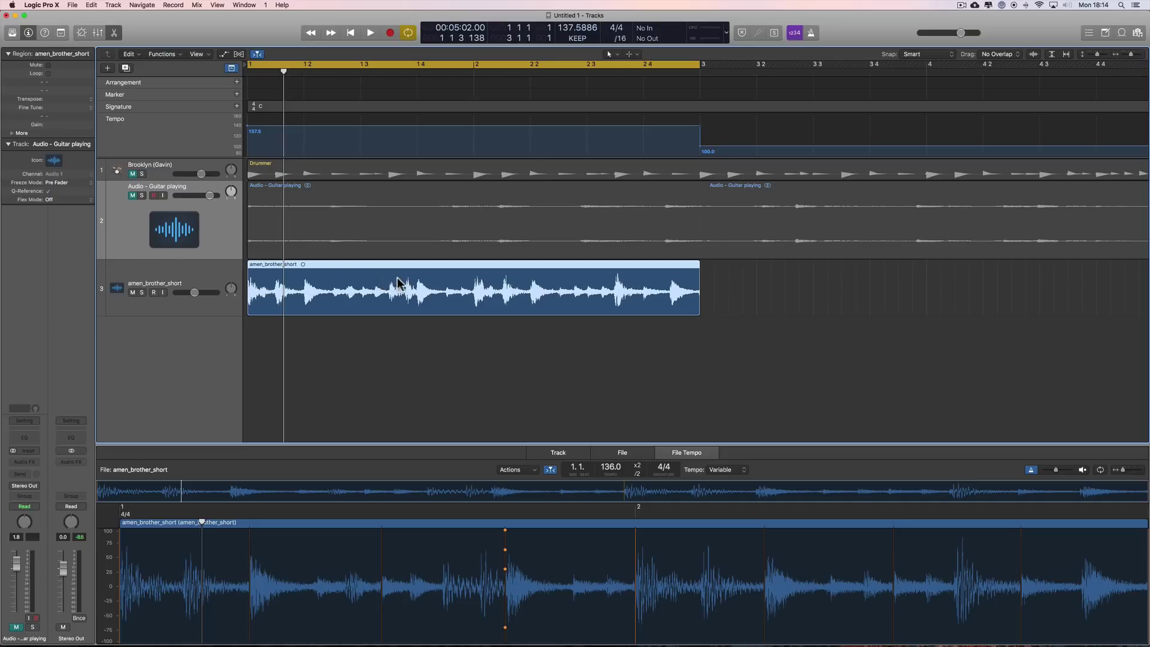
Step: Delete the tempo change at bar 3
{"action": "double_click", "coordinate": [701, 149]}
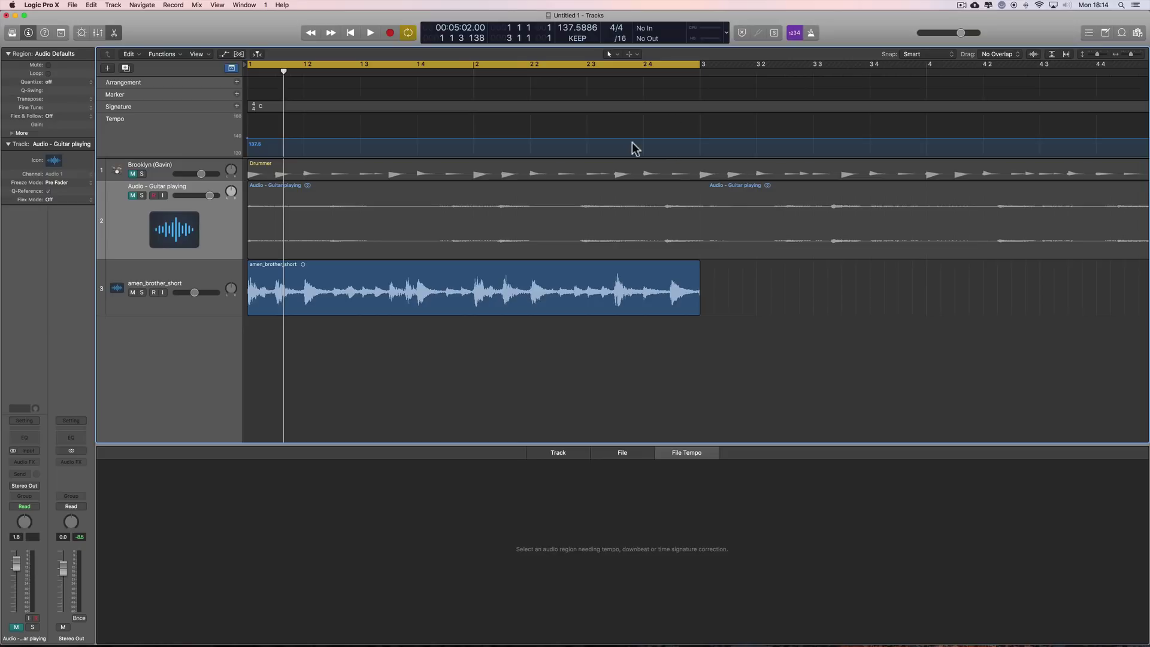
Step: Play the amen_brother_short loop briefly, and loop its region up to bar 11
{"action": "left_click_drag", "start_coordinate": [1130, 54], "coordinate": [1122, 56]}
{"action": "key", "text": "space"}
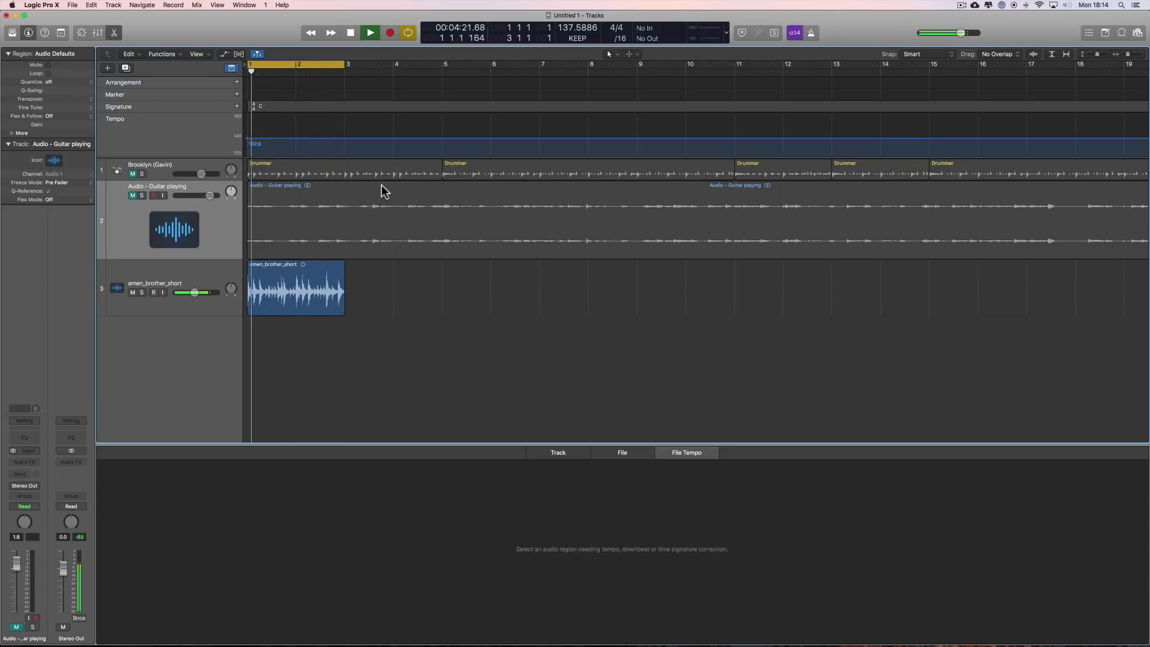
{"action": "key", "text": "space"}
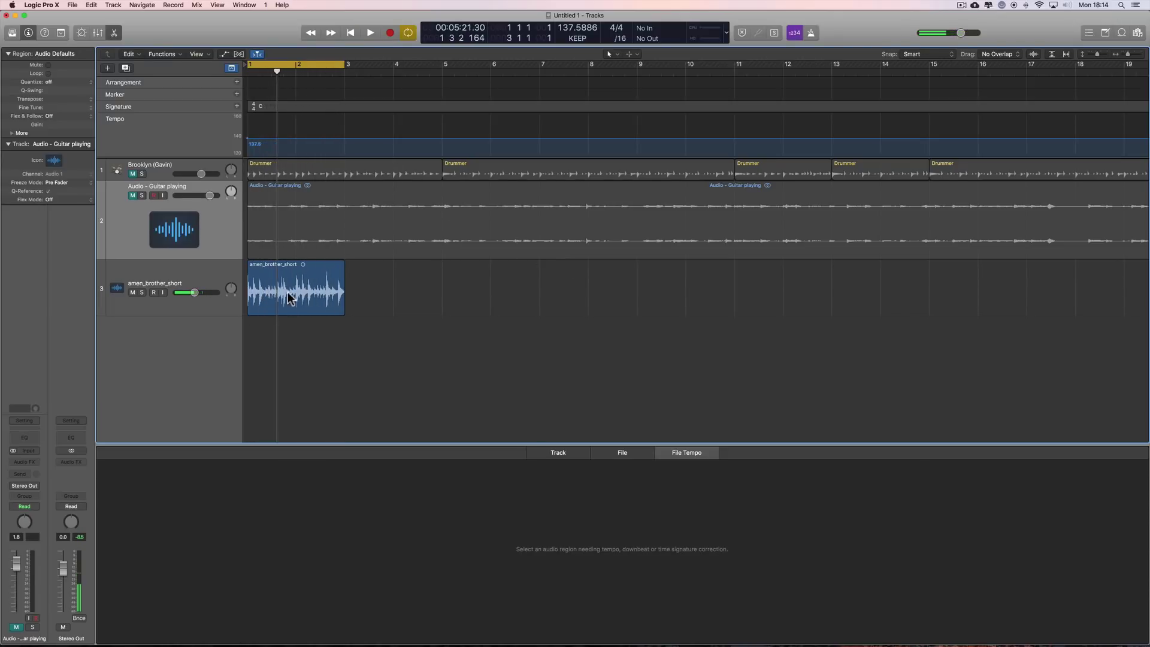
{"action": "left_click_drag", "start_coordinate": [349, 267], "coordinate": [735, 286]}
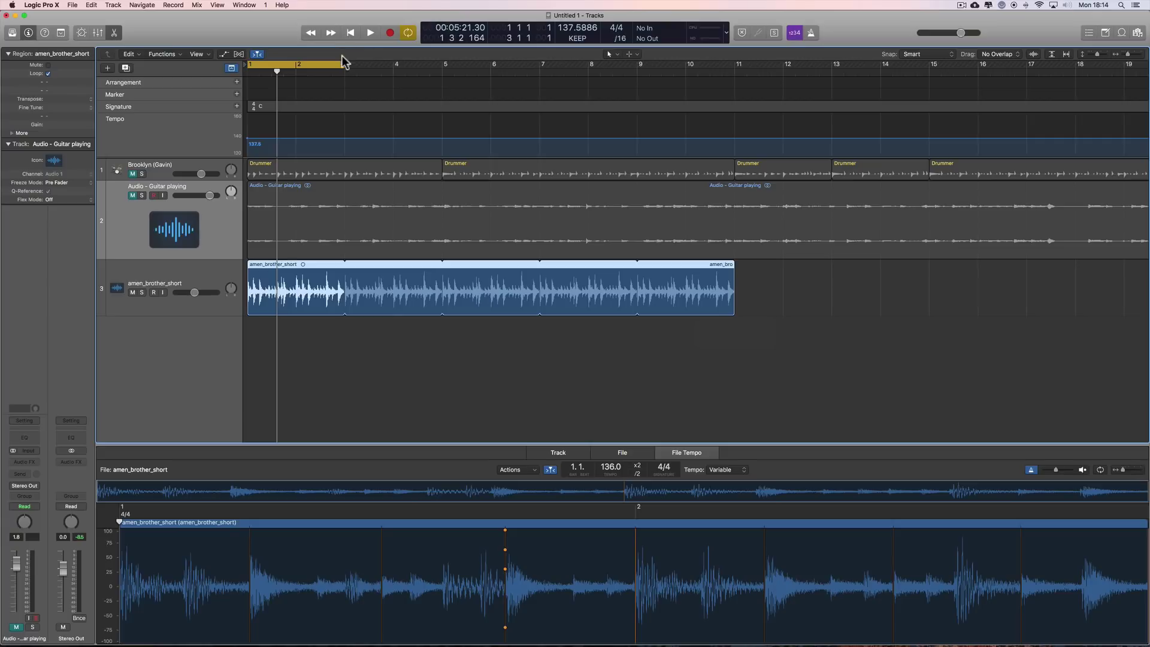
Step: Turn off the cycle range, turn on the metronome, and play the looped Amen break against the click
{"action": "left_click", "coordinate": [408, 33]}
{"action": "left_click", "coordinate": [811, 34]}
{"action": "left_click", "coordinate": [365, 34]}
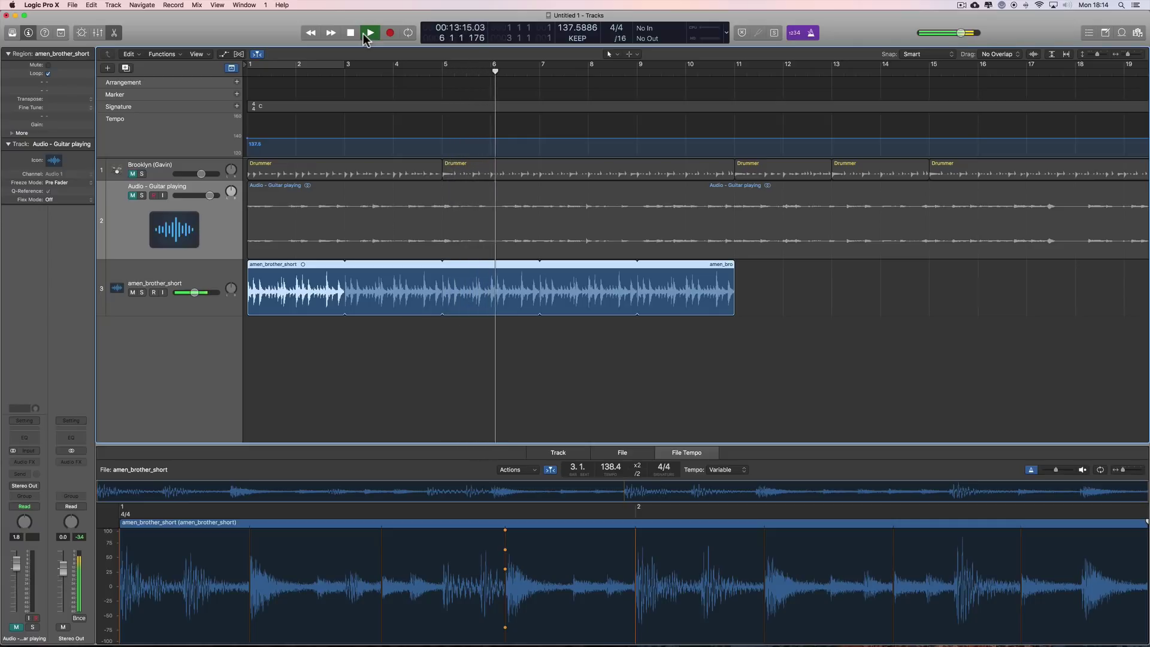
{"action": "left_click", "coordinate": [366, 35]}
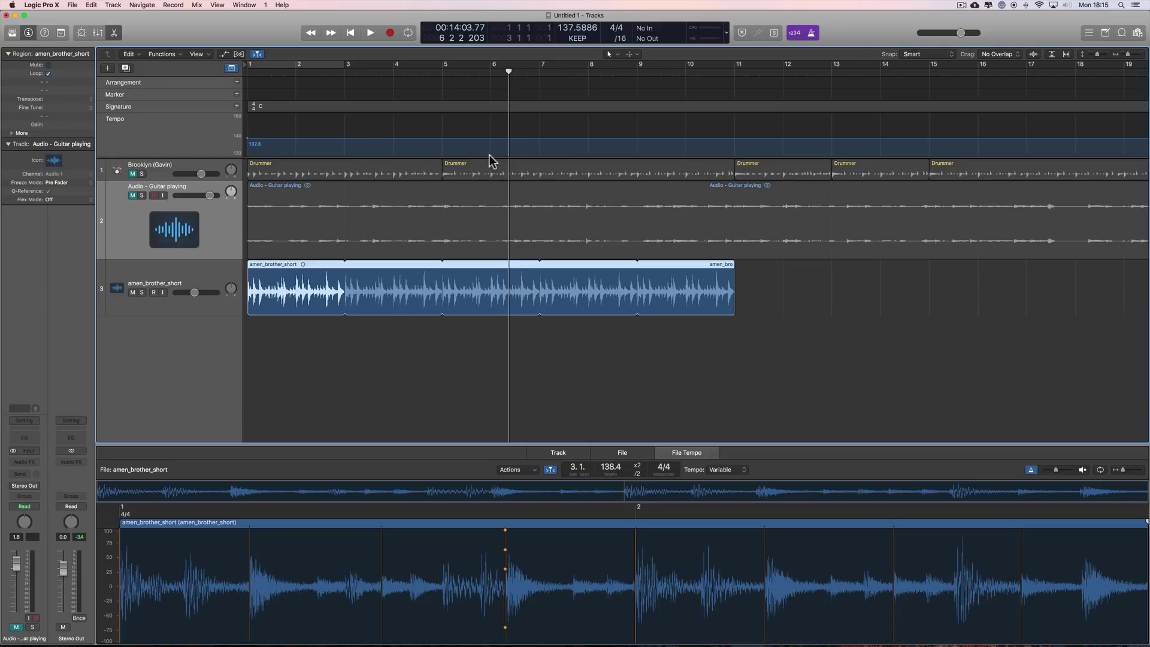
{"action": "key", "text": "space"}
Step: Remove the repeats from the amen_brother_short region so that it ends at bar 3
{"action": "left_click", "coordinate": [774, 465]}
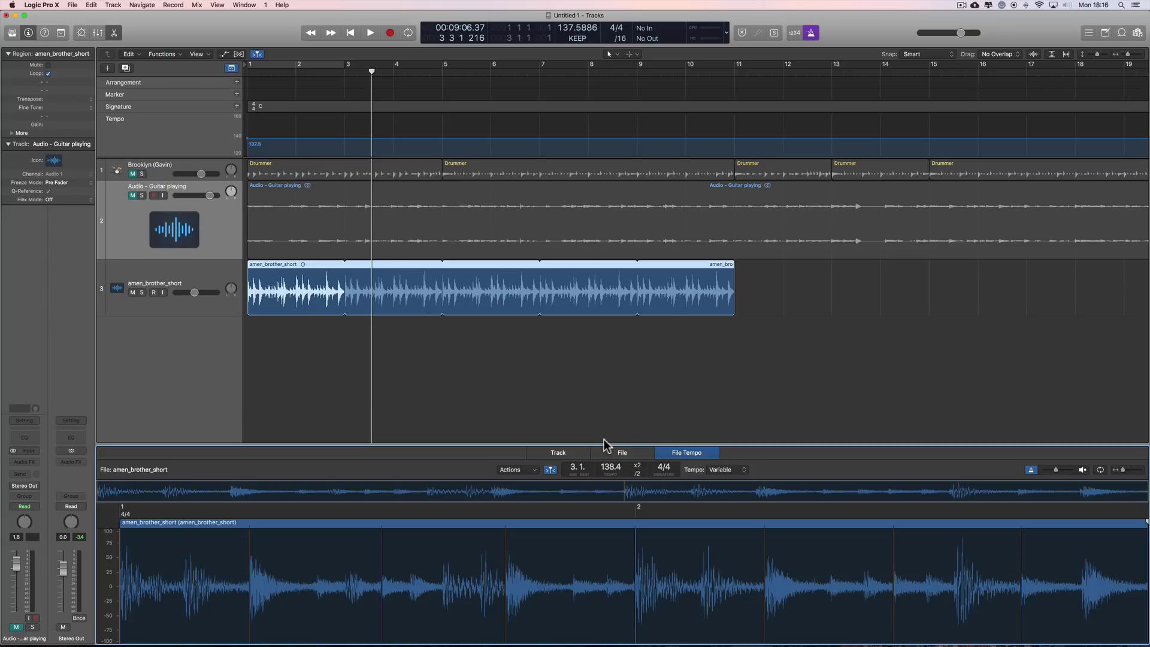
{"action": "left_click", "coordinate": [534, 471]}
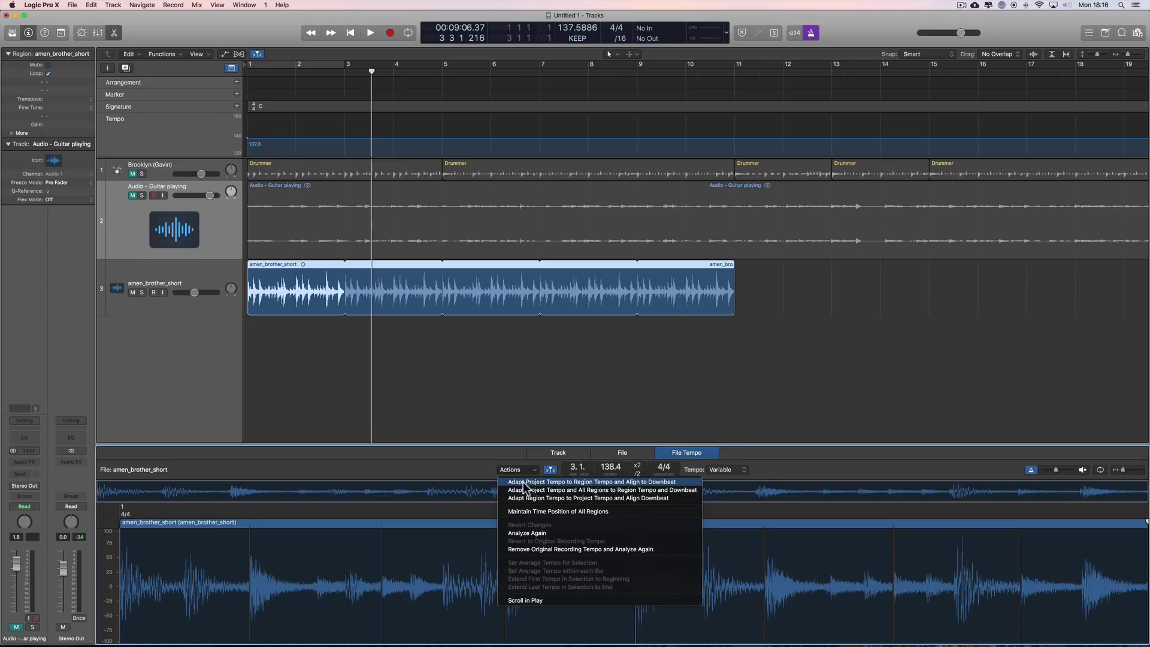
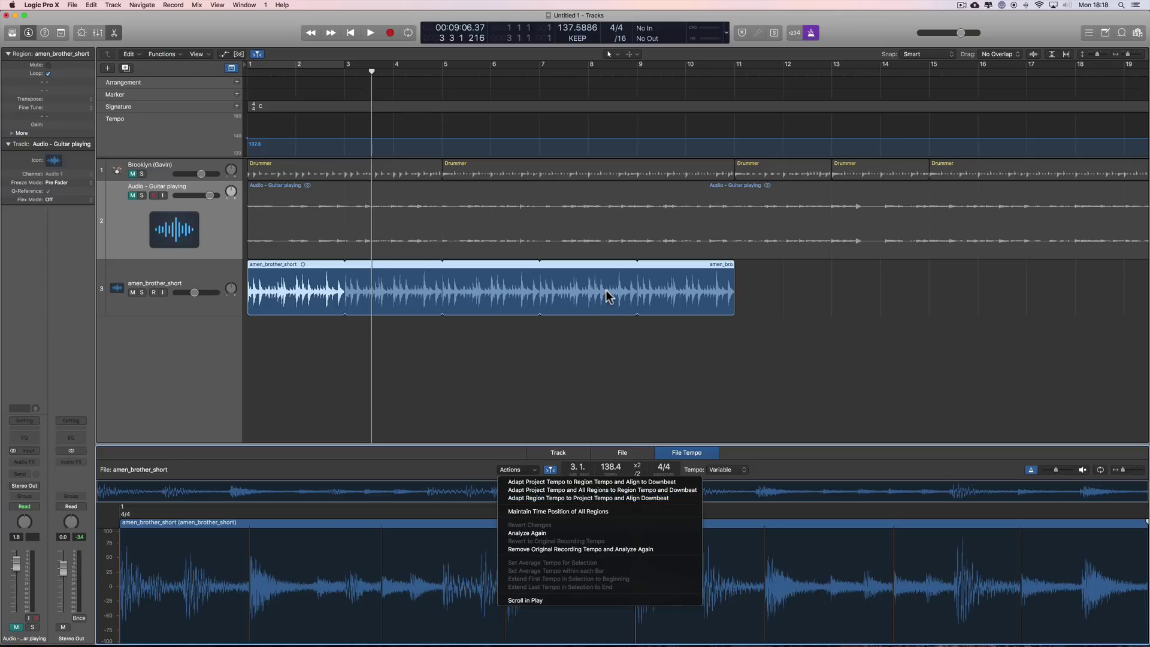
{"action": "left_click", "coordinate": [732, 307]}
{"action": "left_click_drag", "start_coordinate": [740, 306], "coordinate": [342, 319]}
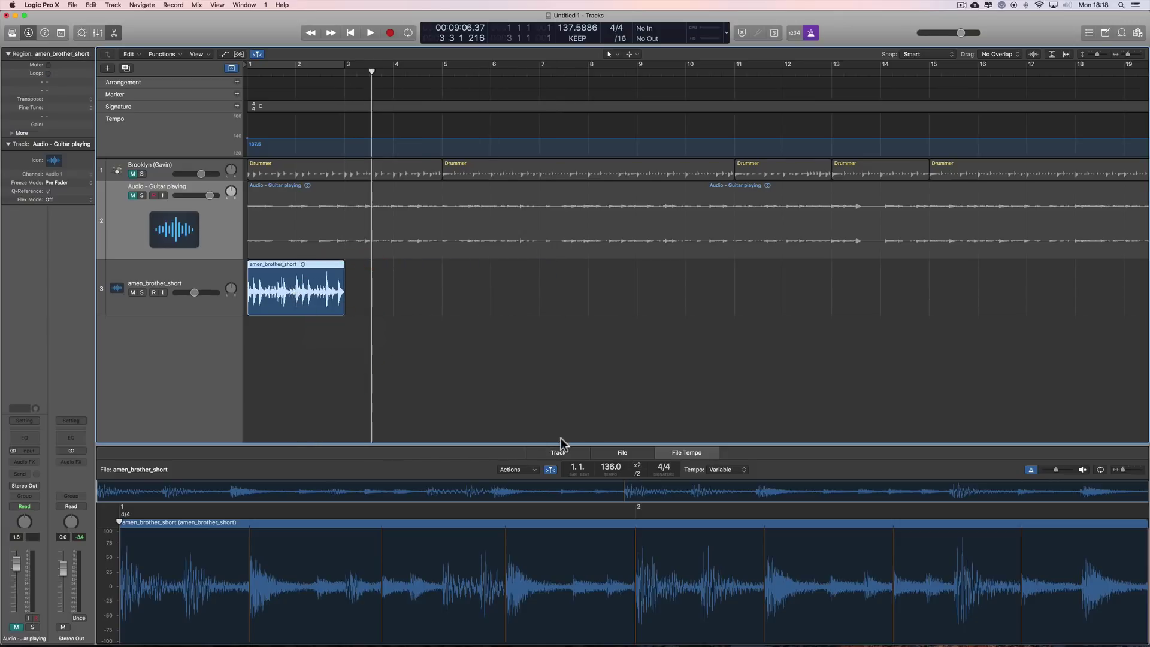
Step: Set the project tempo to 120 BPM
{"action": "left_click", "coordinate": [534, 469]}
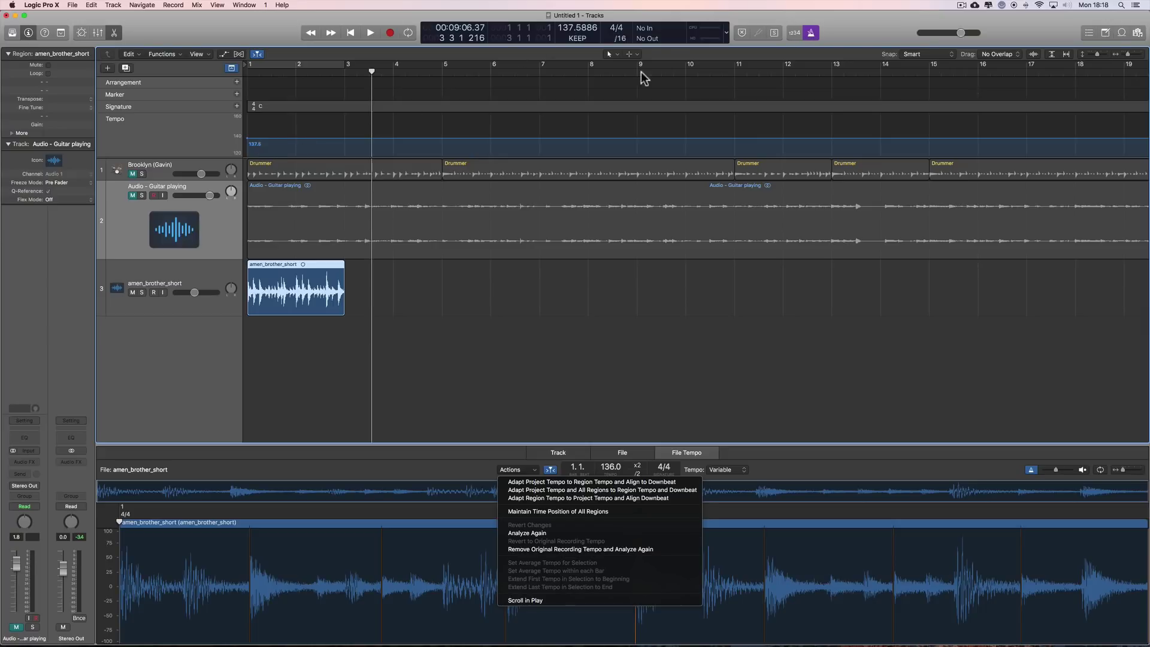
{"action": "left_click", "coordinate": [560, 27]}
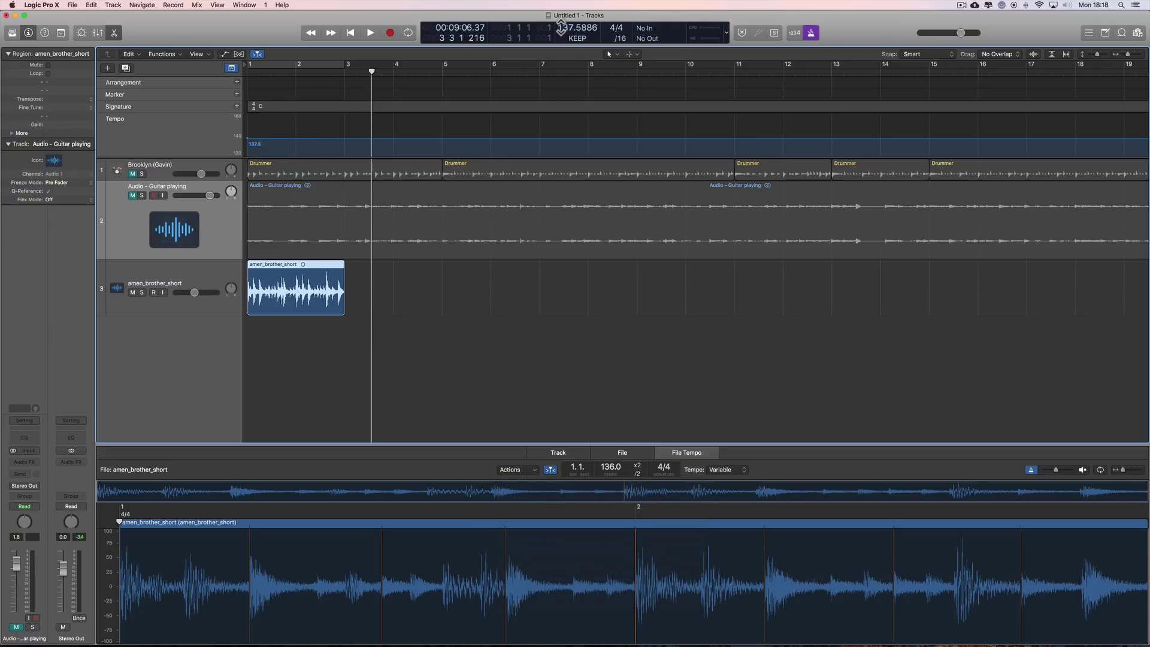
{"action": "double_click", "coordinate": [560, 27]}
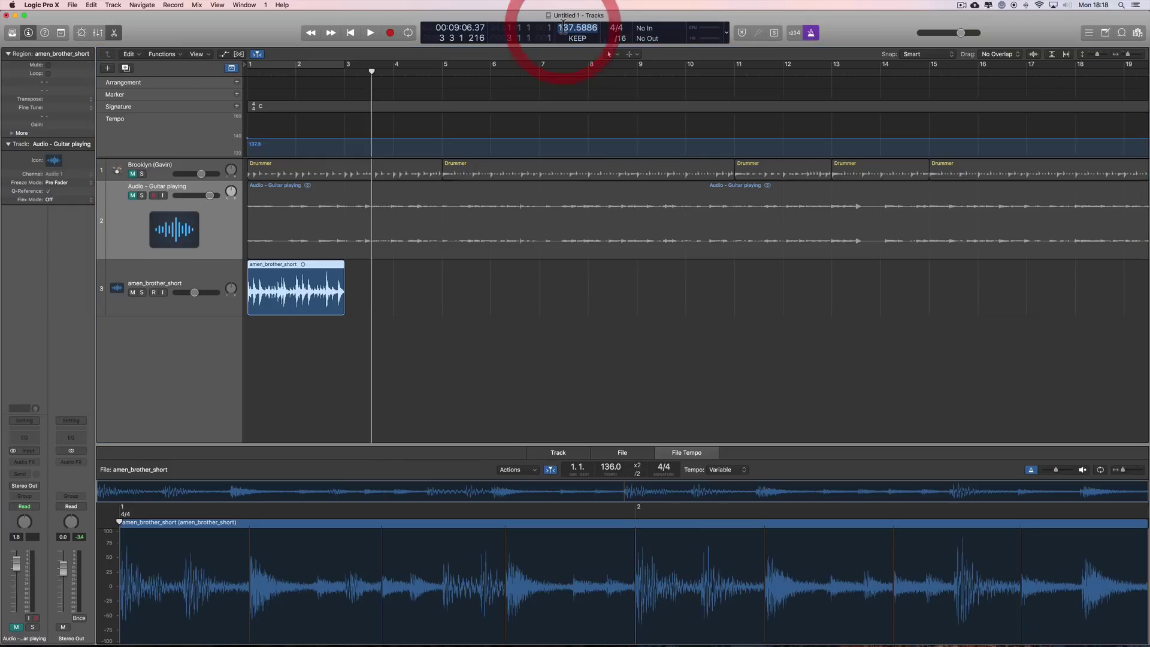
{"action": "type", "text": "120"}
{"action": "key", "text": "Return"}
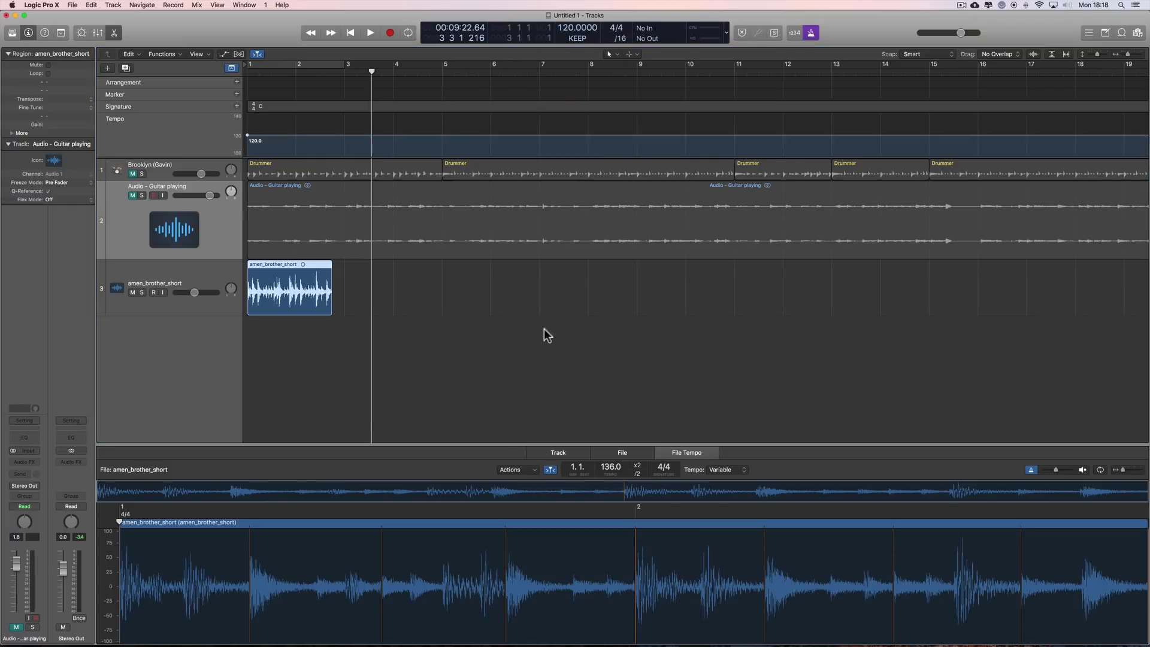
Step: Try to adapt the amen_brother_short region's tempo to the project tempo and align its downbeat
{"action": "left_click", "coordinate": [296, 265]}
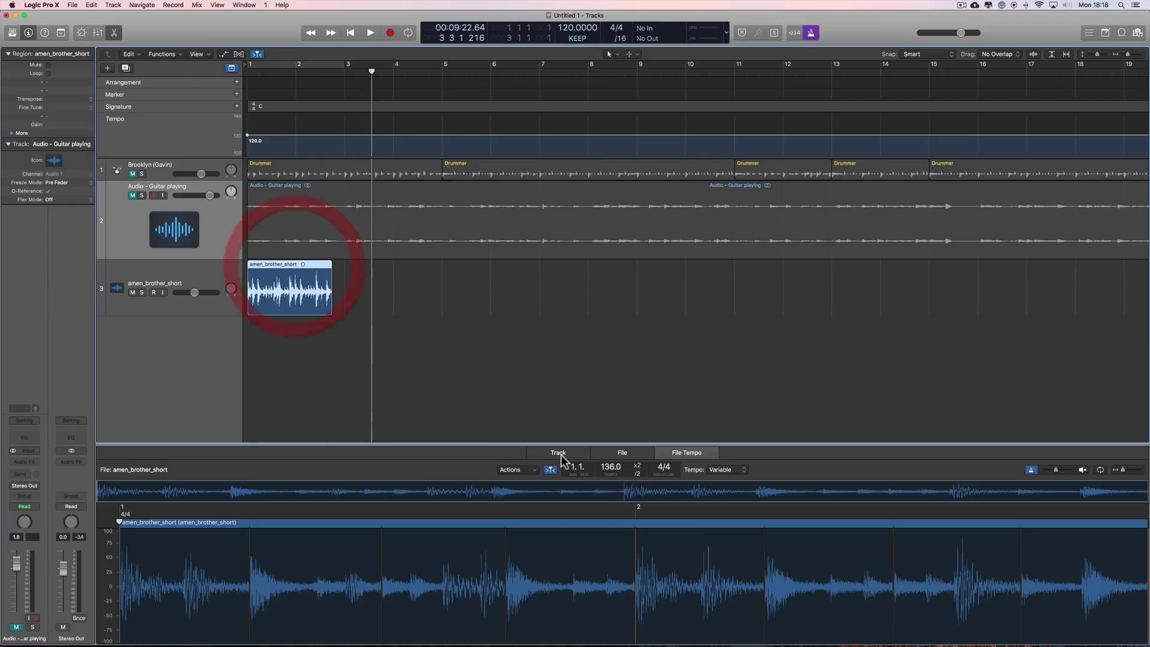
{"action": "left_click", "coordinate": [519, 470]}
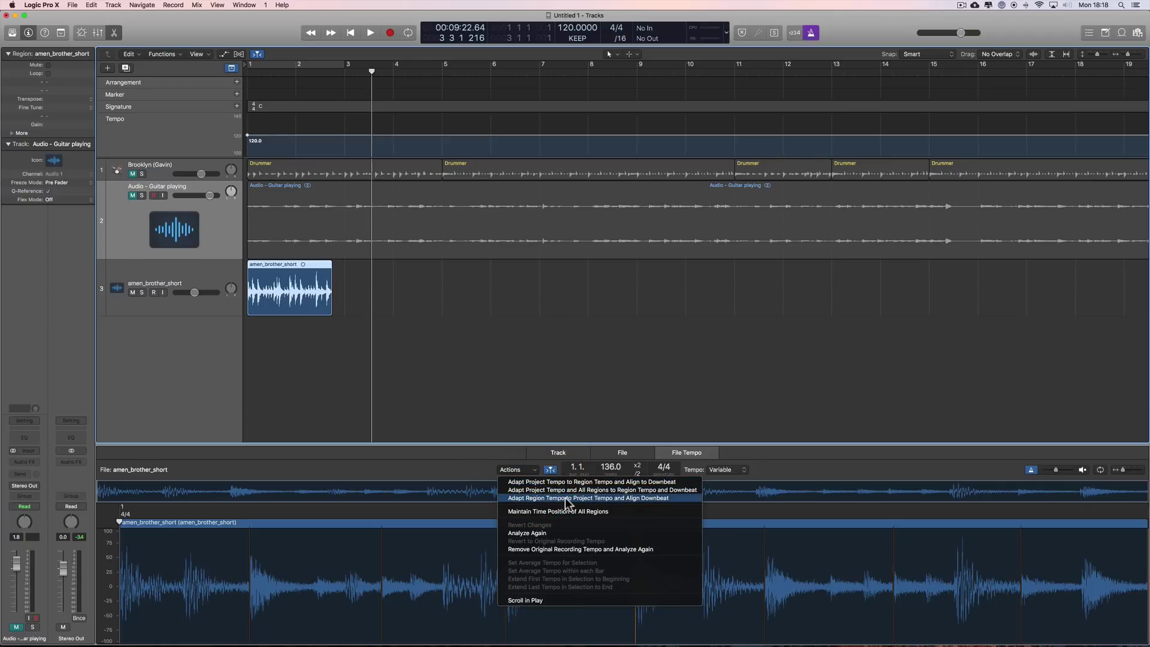
{"action": "left_click", "coordinate": [591, 498]}
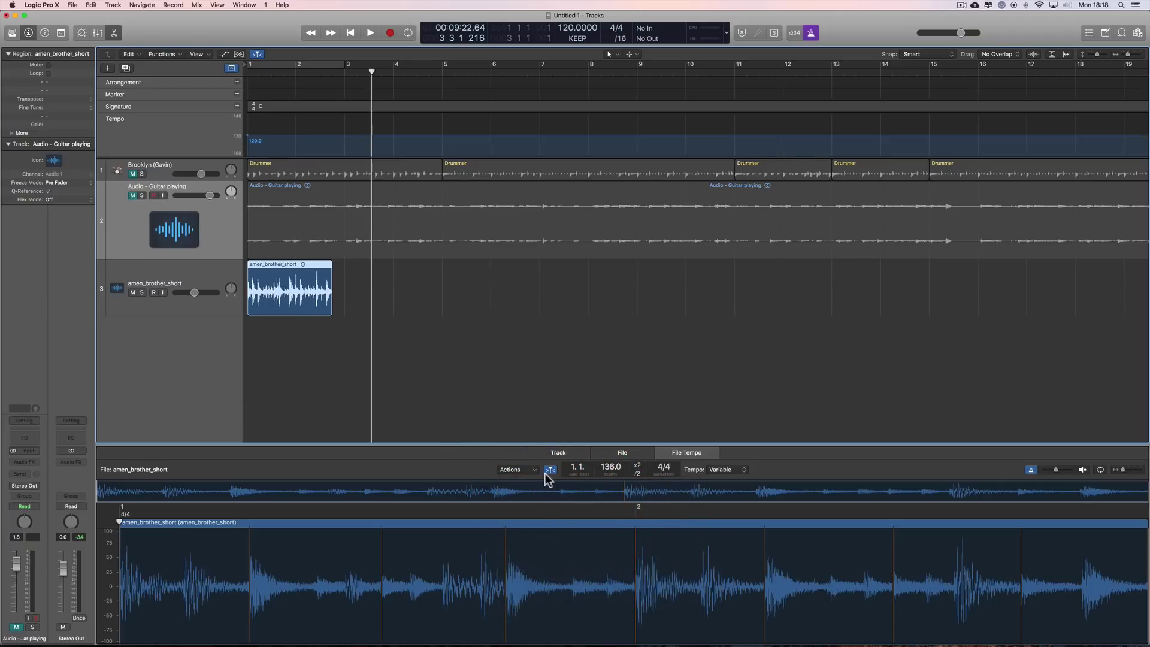
{"action": "left_click", "coordinate": [527, 471]}
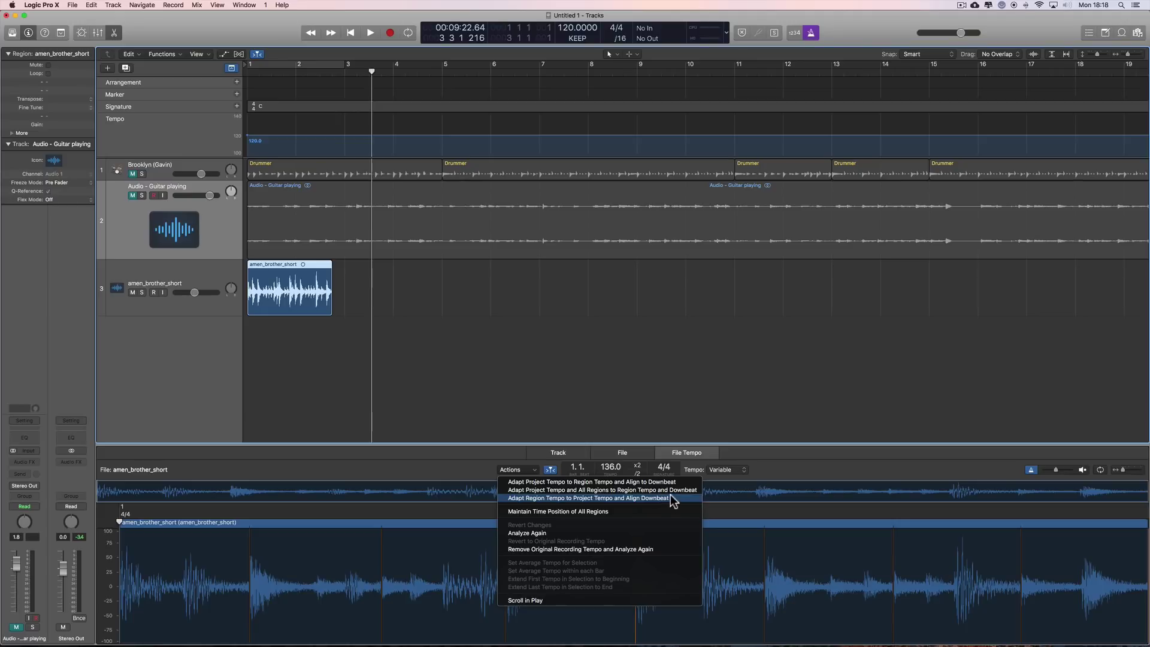
{"action": "left_click", "coordinate": [892, 461]}
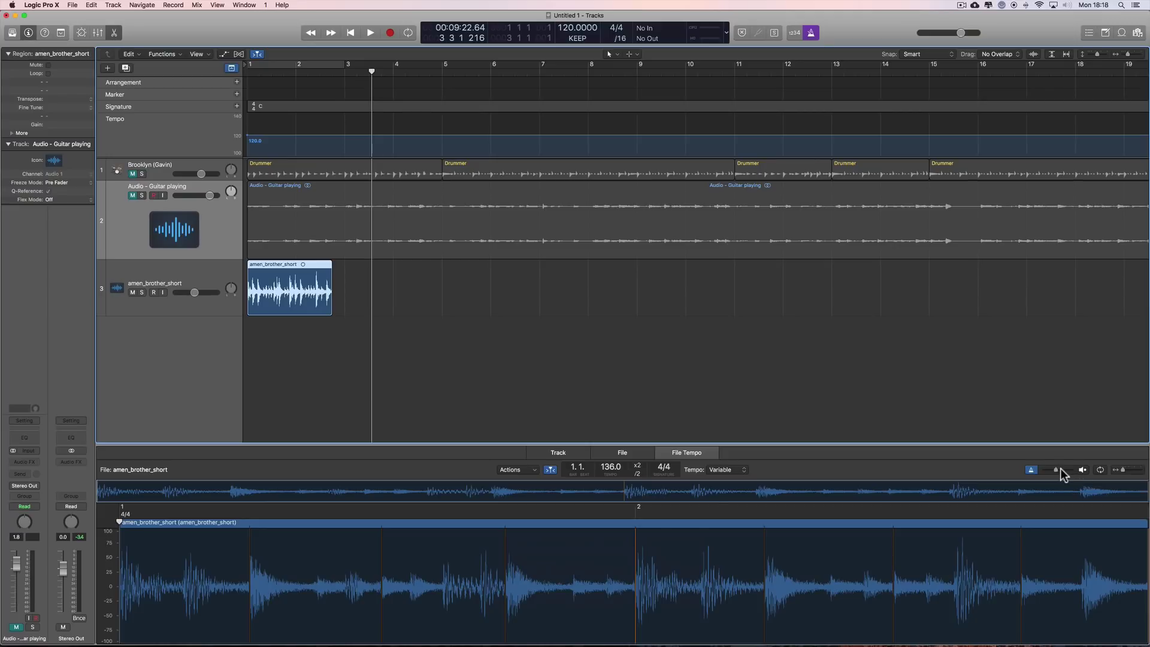
{"action": "left_click", "coordinate": [725, 470]}
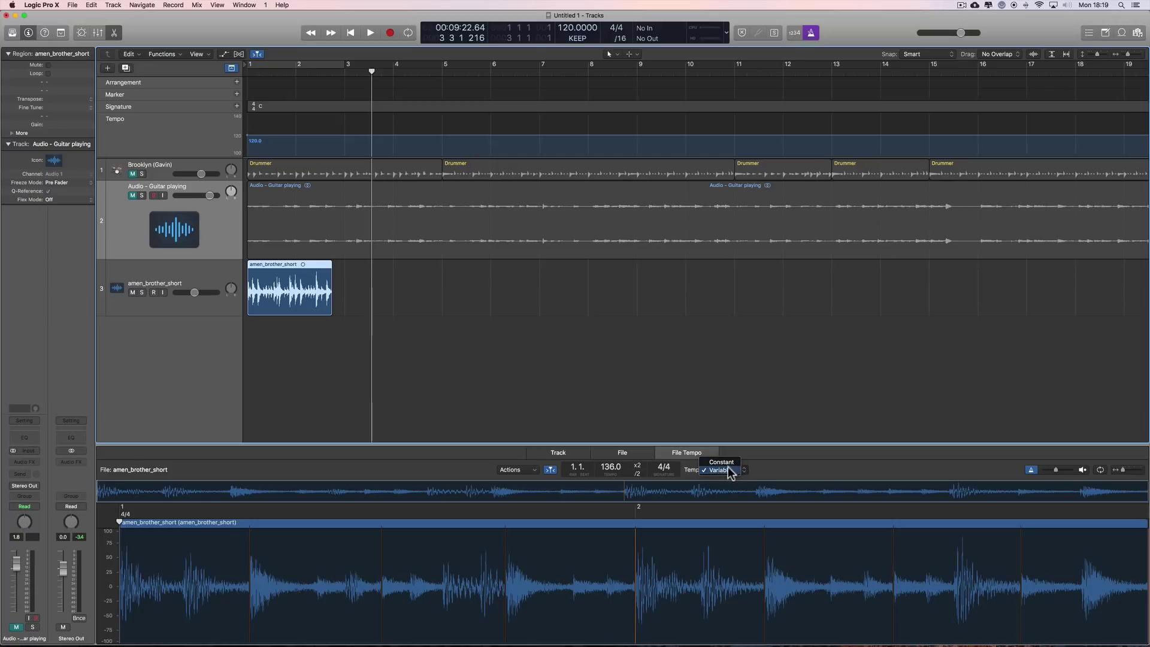
{"action": "left_click", "coordinate": [728, 470]}
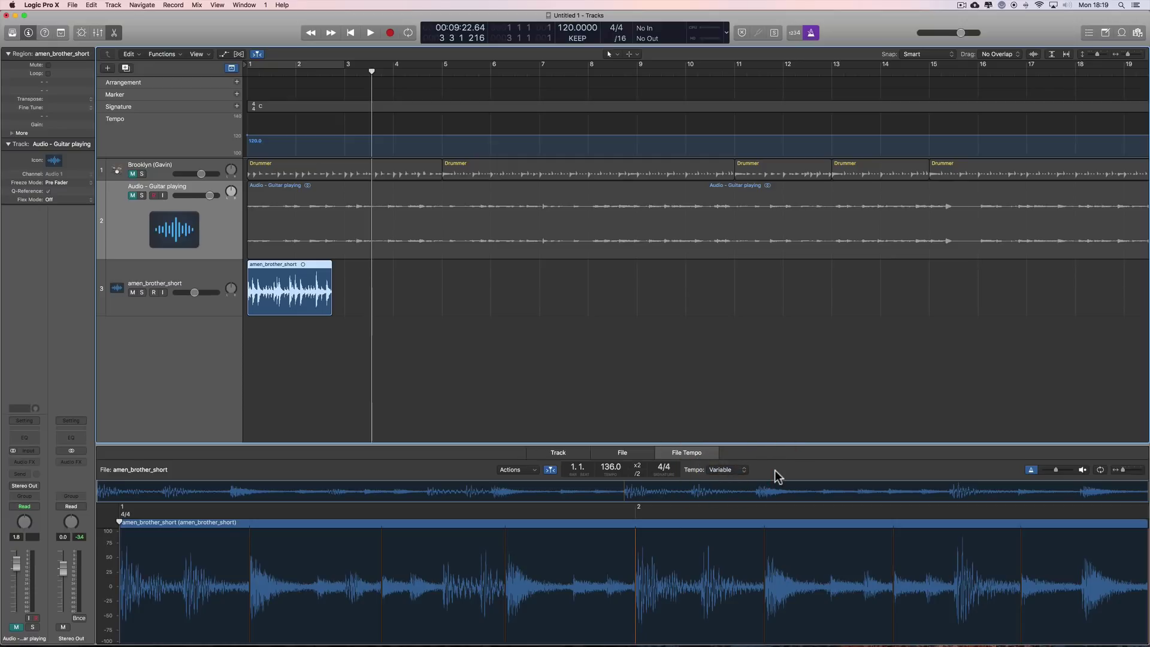
Step: Show the guitar region's File Tempo analysis and select a beat marker between bars 9 and 10
{"action": "left_click", "coordinate": [469, 224]}
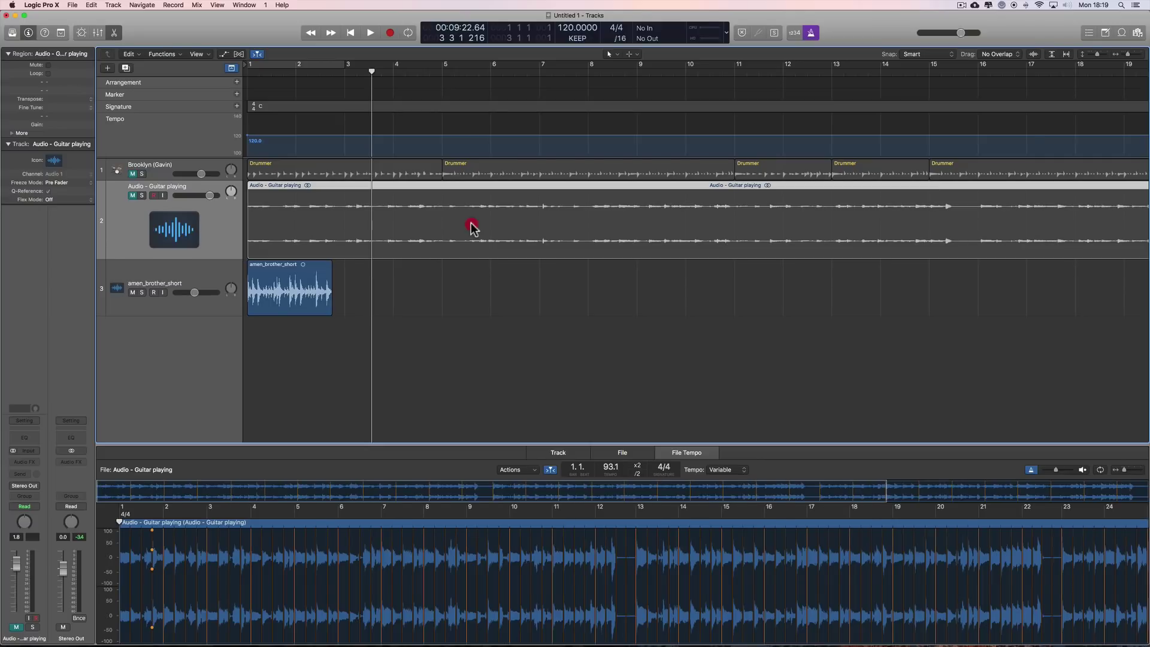
{"action": "left_click_drag", "start_coordinate": [1127, 54], "coordinate": [1121, 60]}
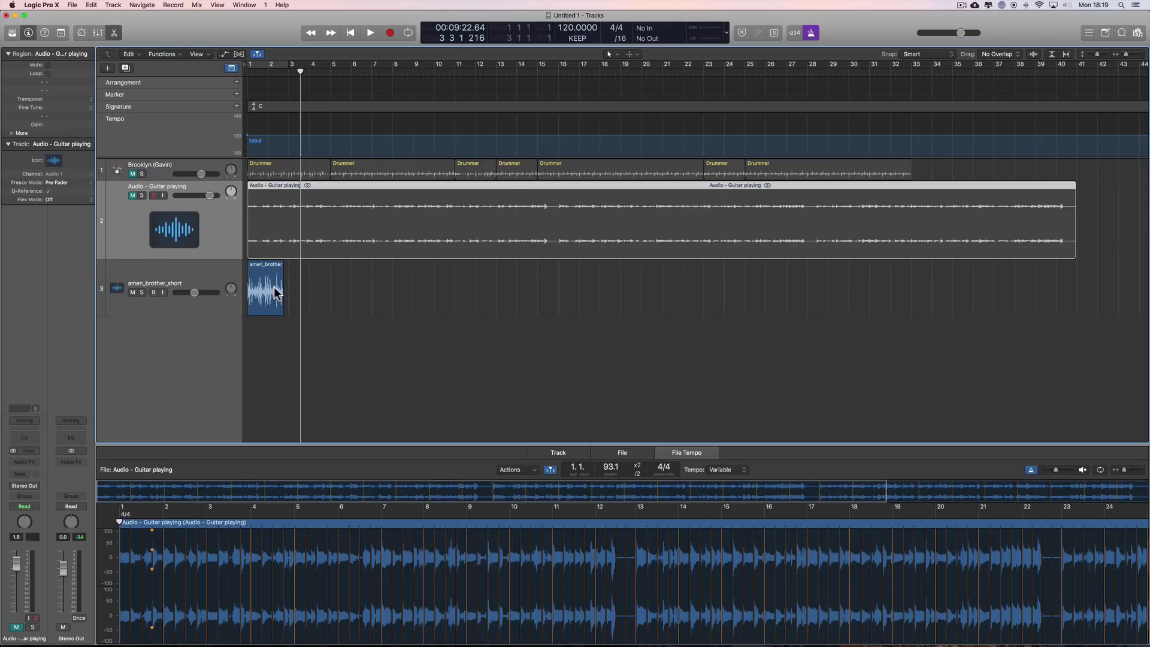
{"action": "left_click", "coordinate": [499, 508]}
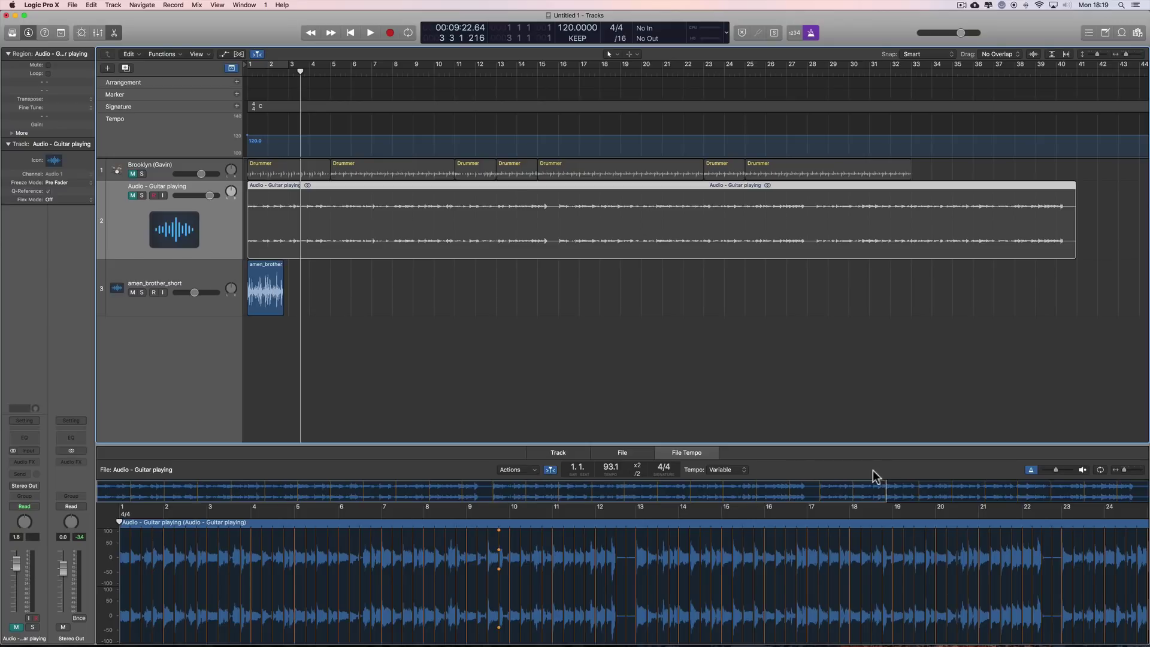